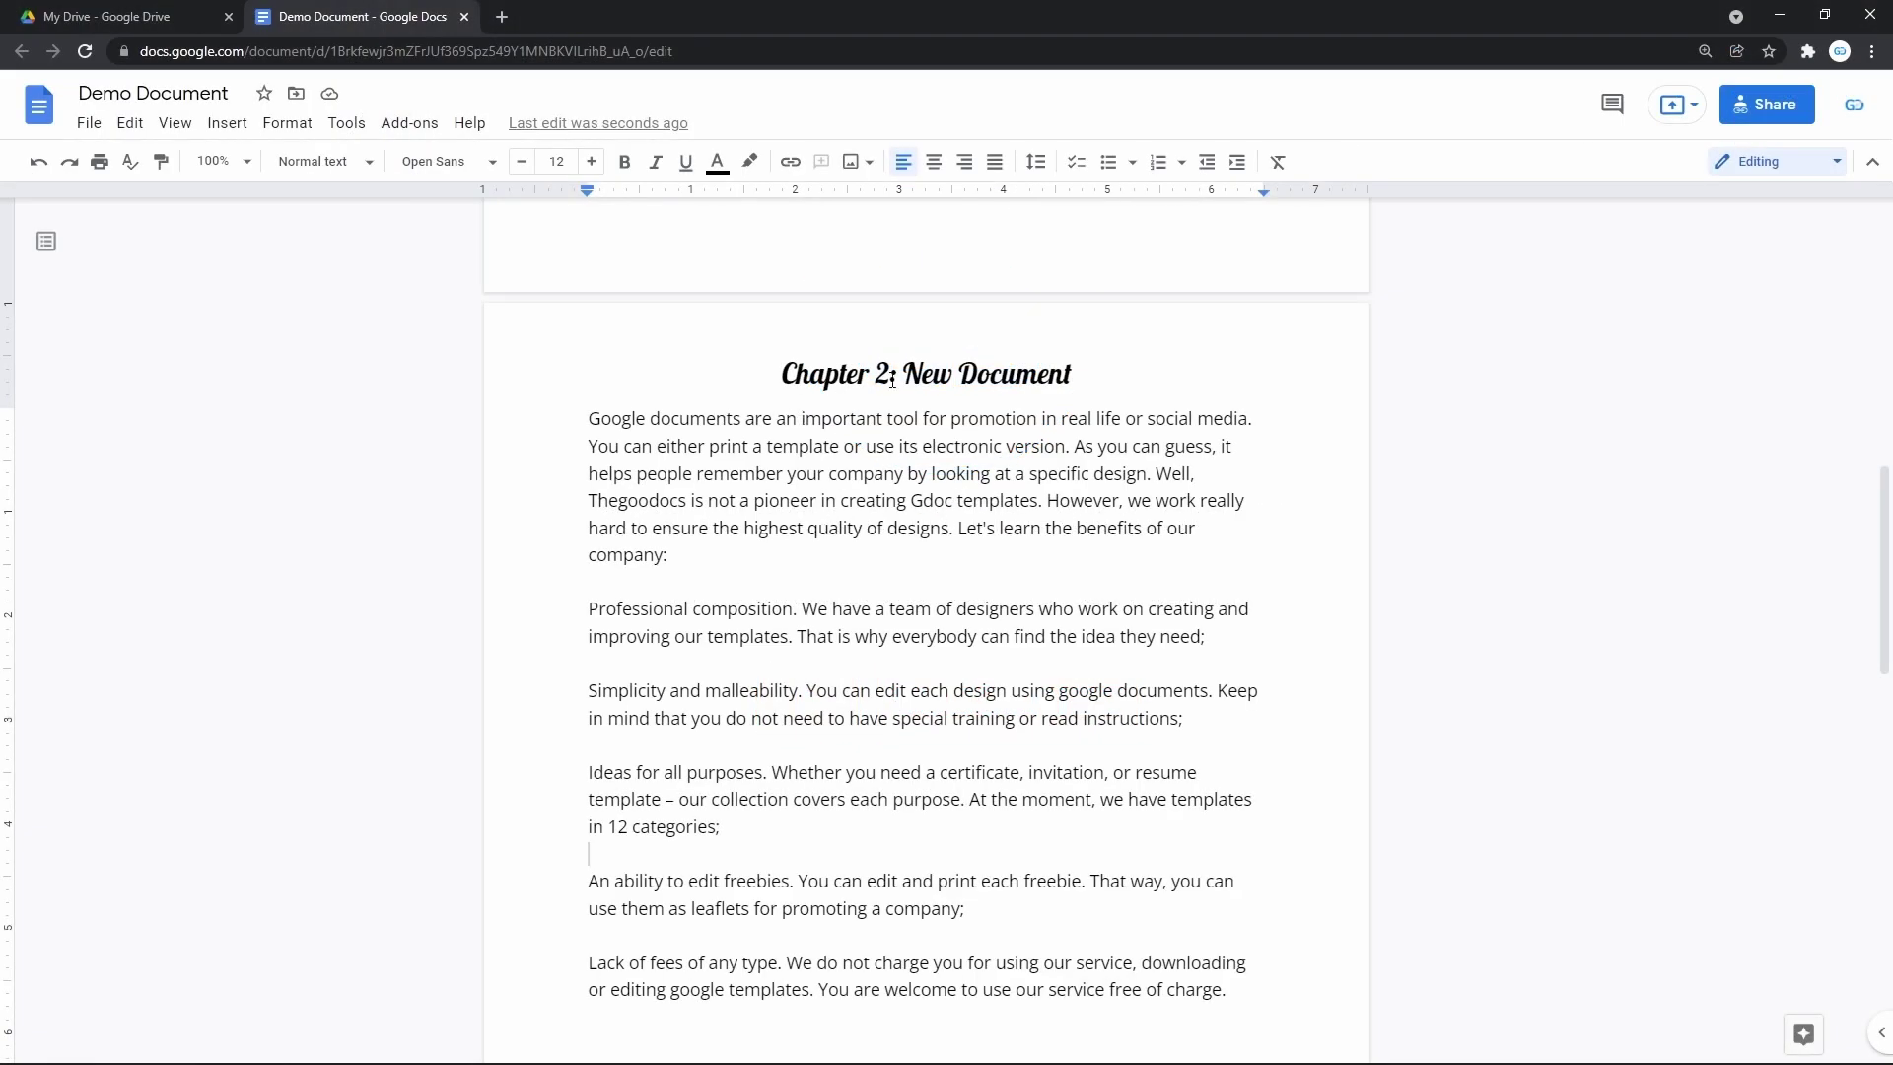
Delete the word 'Document' from the Chapter 2 page header heading
scroll(892, 379, "down", 5)
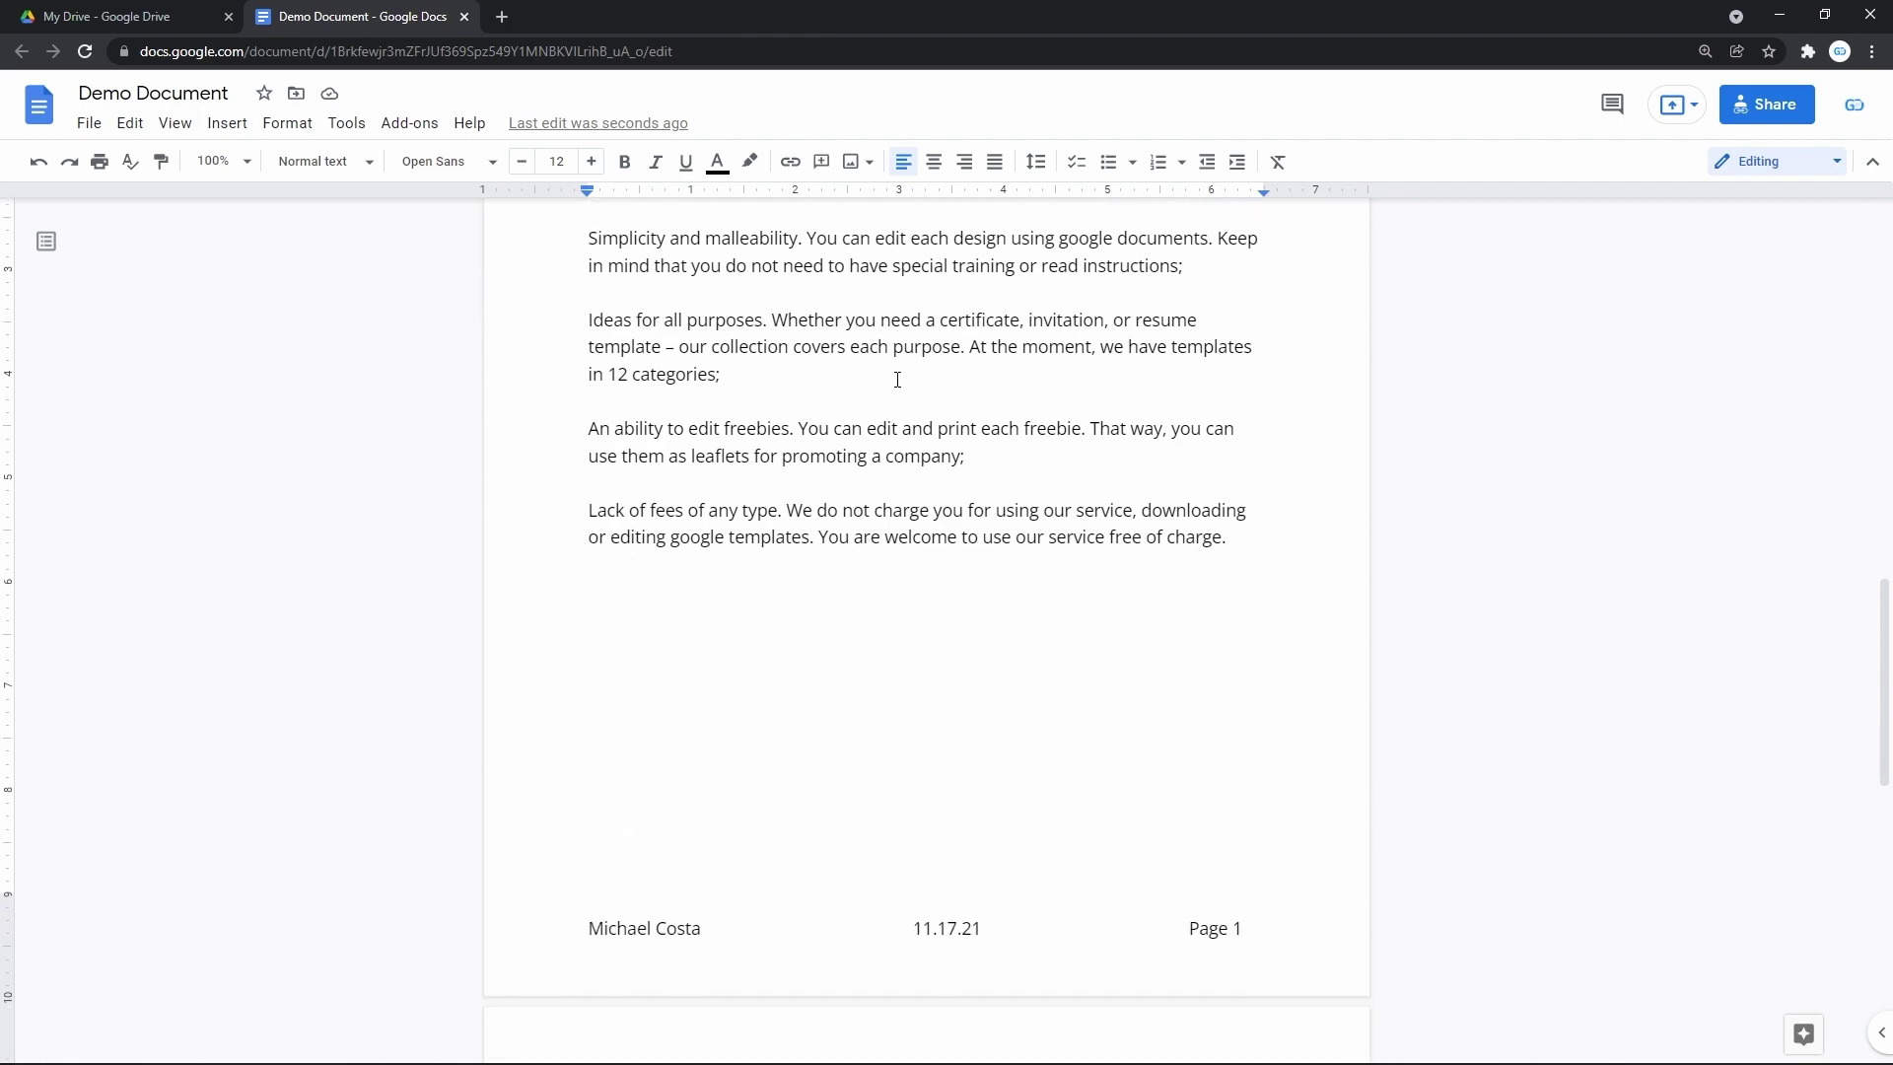
scroll(934, 937, "down", 9)
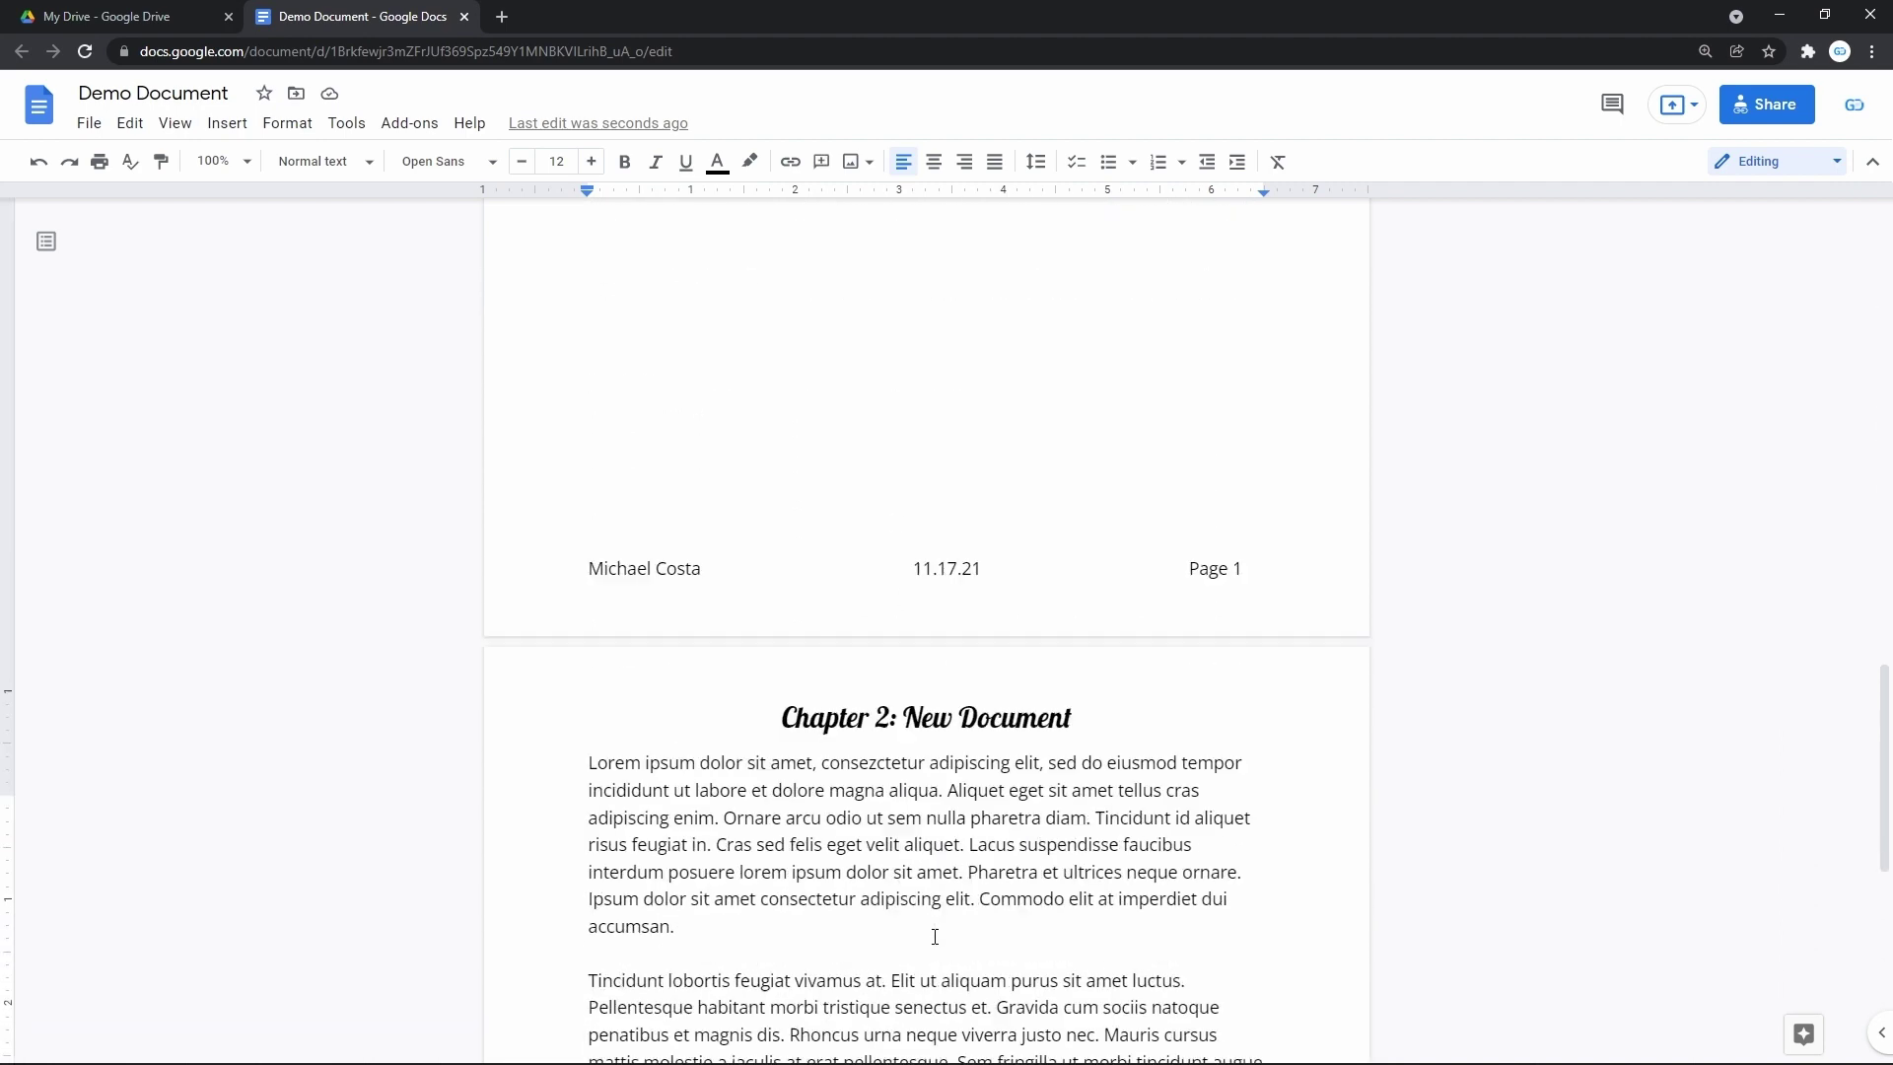
scroll(934, 936, "down", 1)
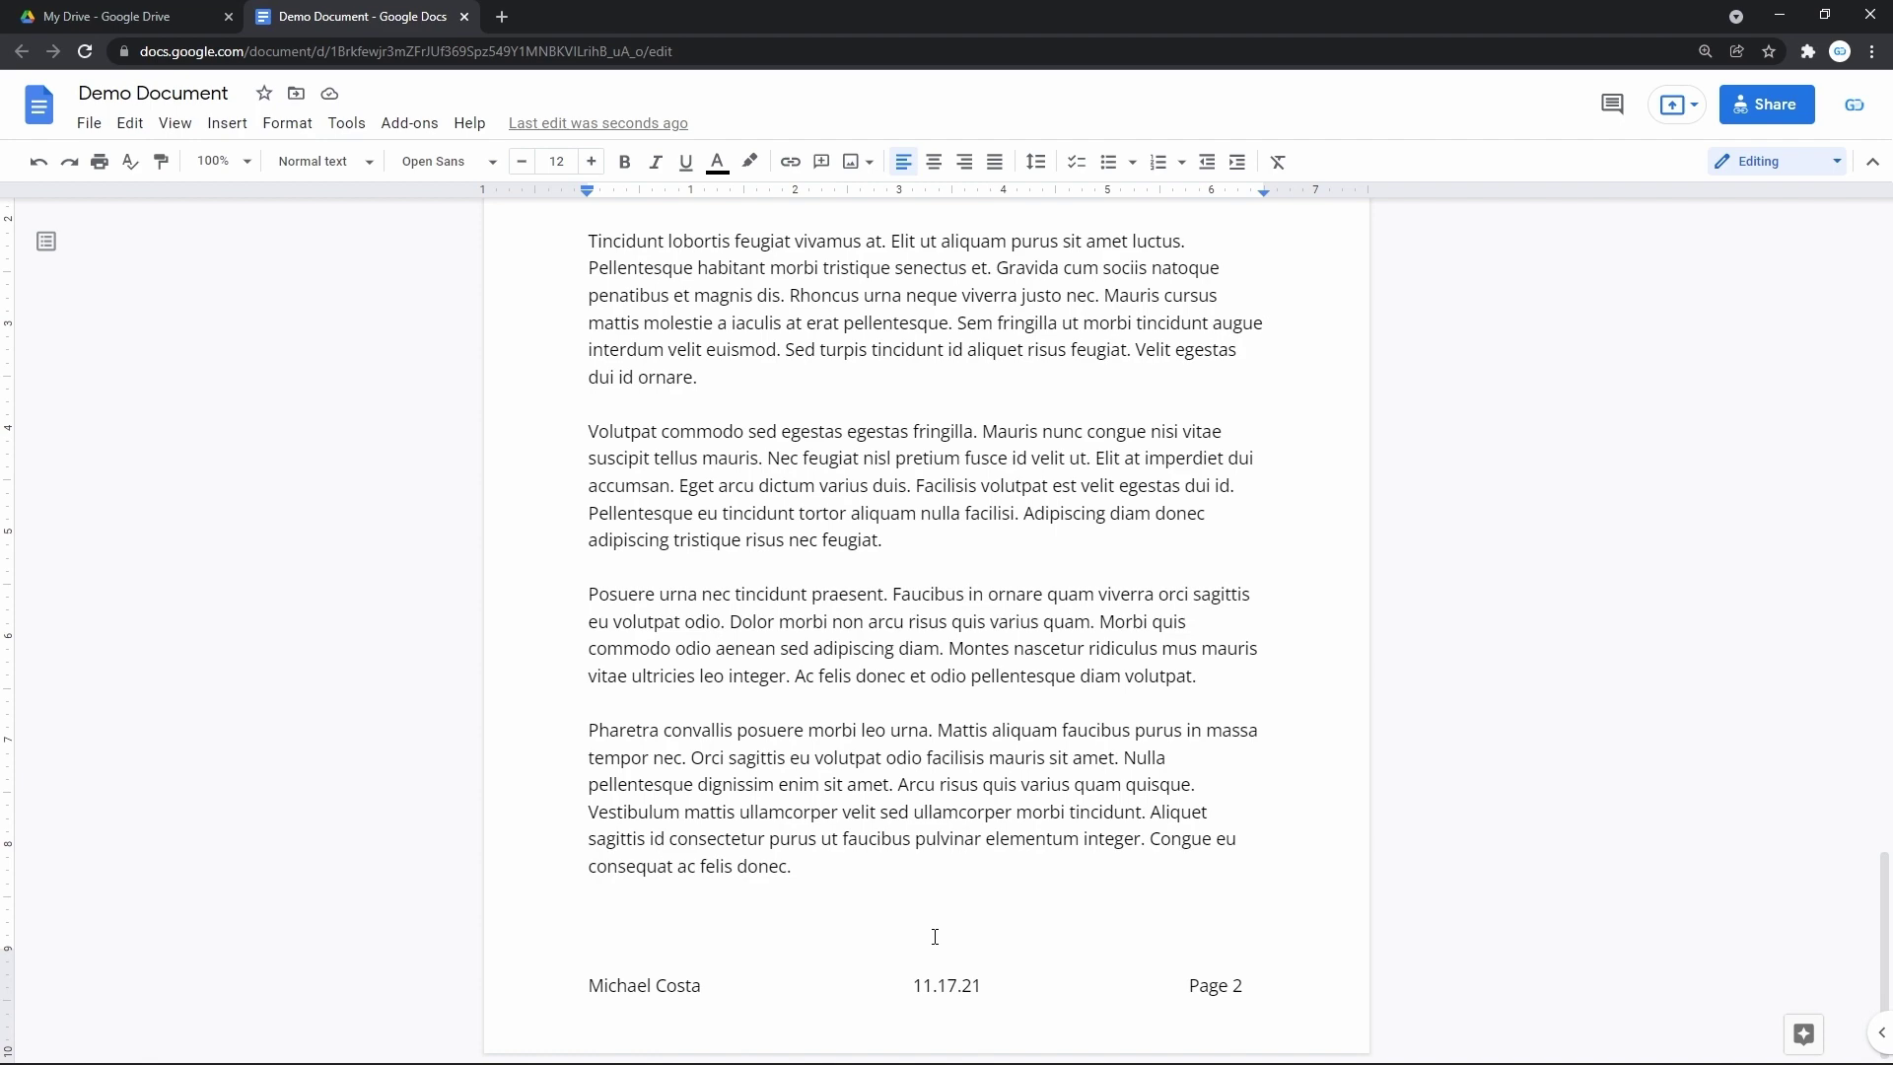
scroll(935, 936, "up", 9)
scroll(934, 936, "down", 7)
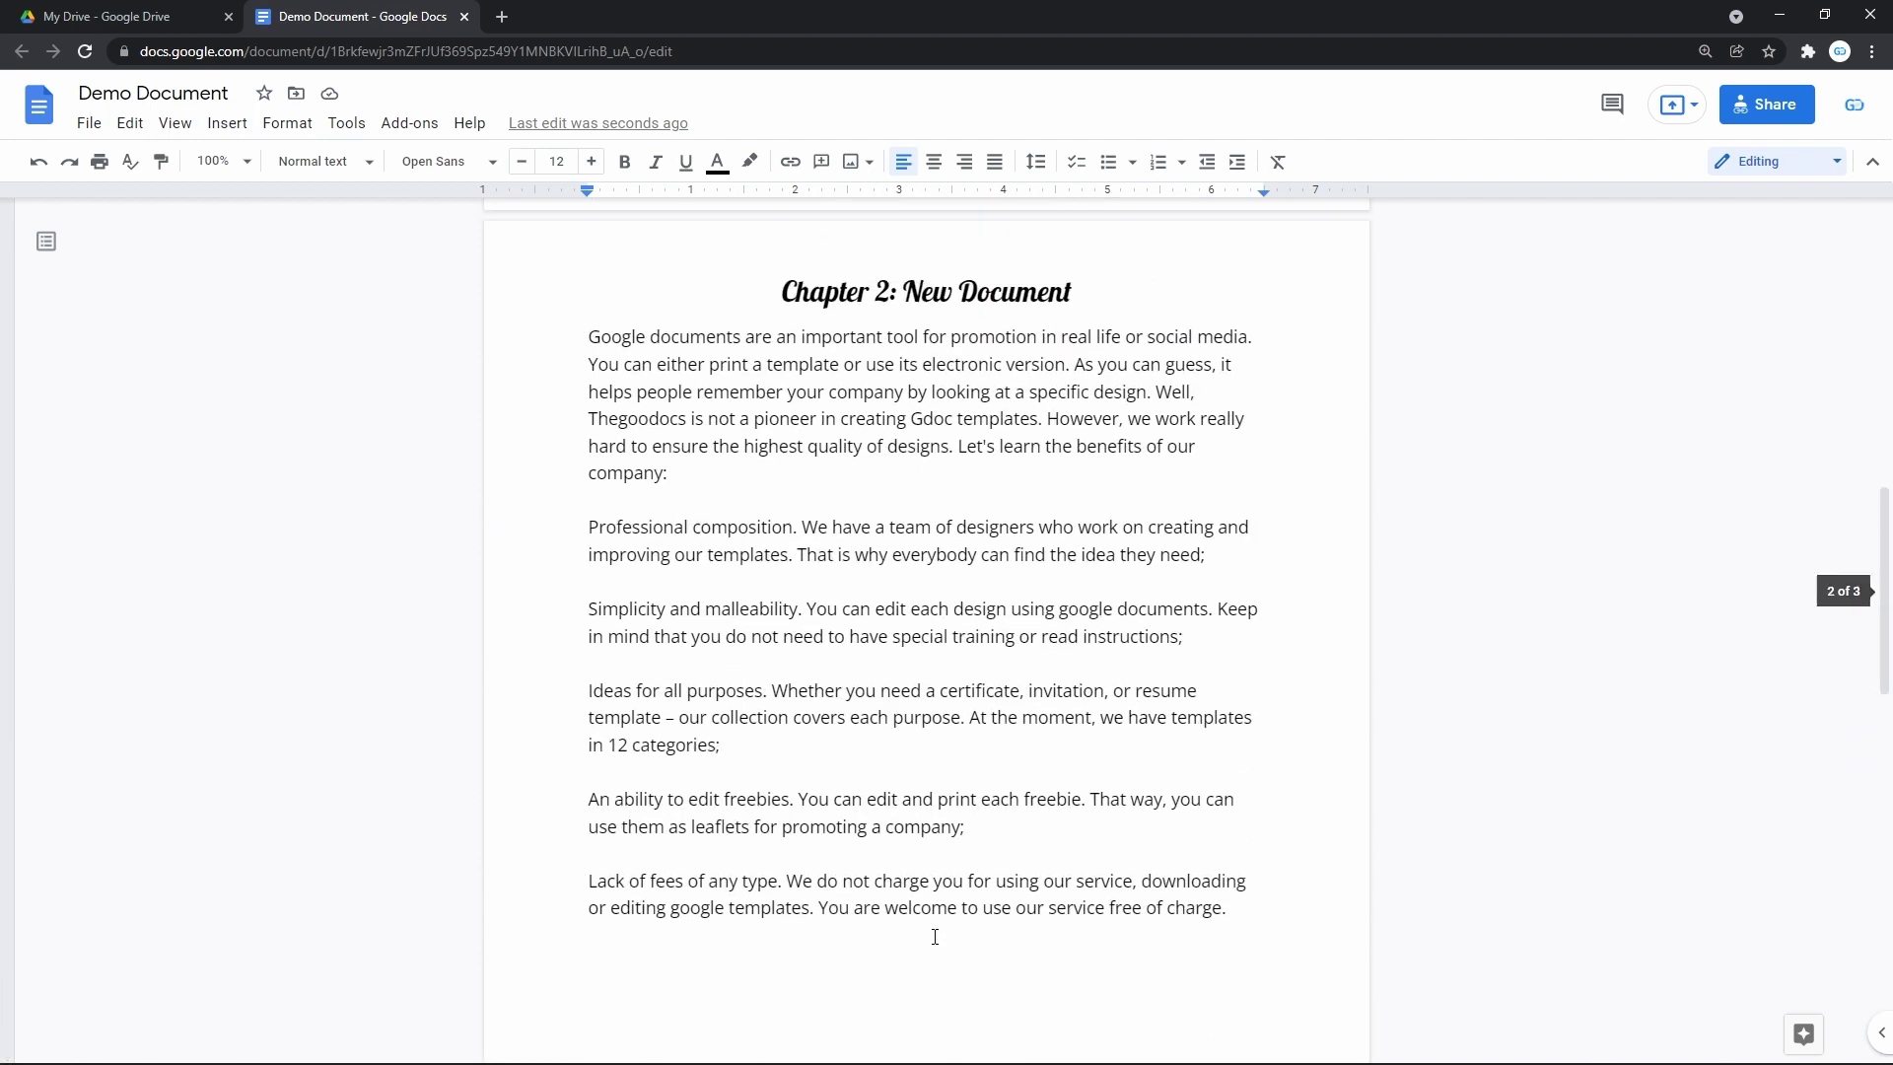
scroll(935, 937, "up", 1)
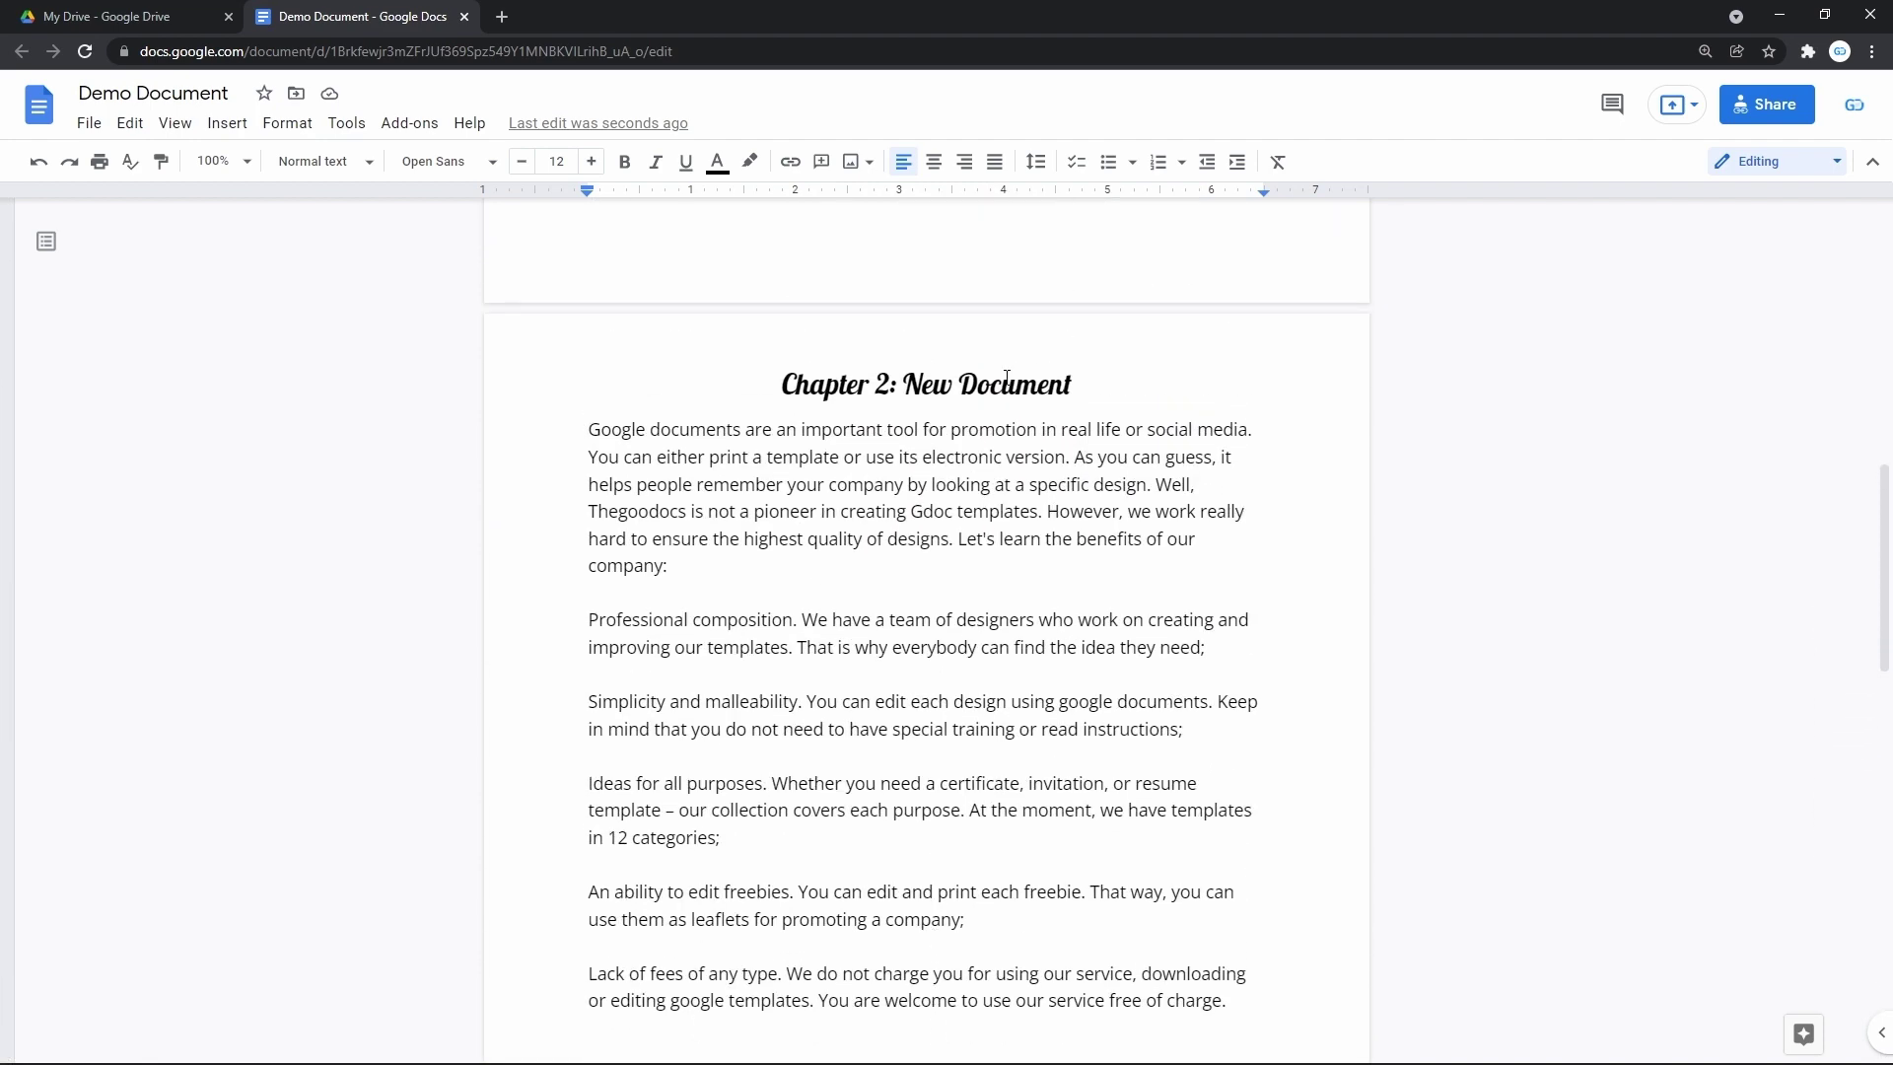
double_click(1006, 380)
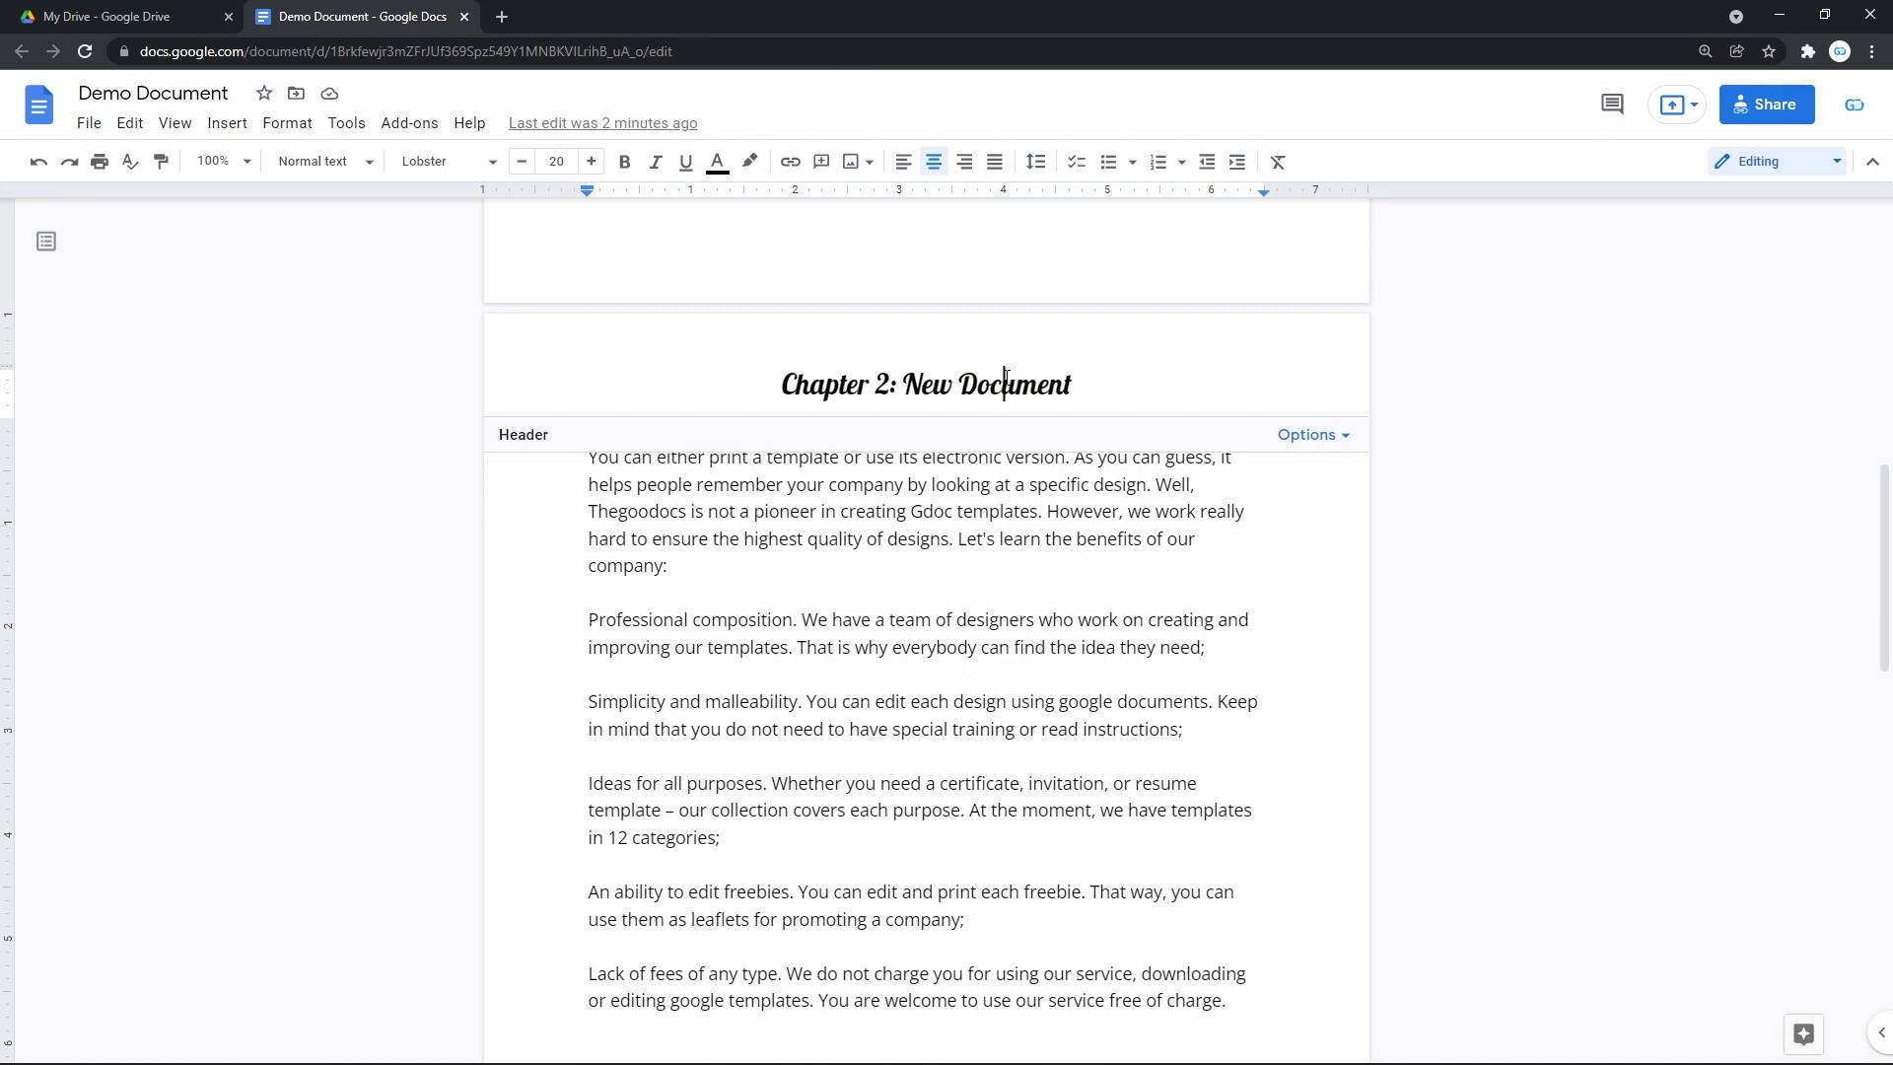
double_click(1007, 380)
key("BackSpace")
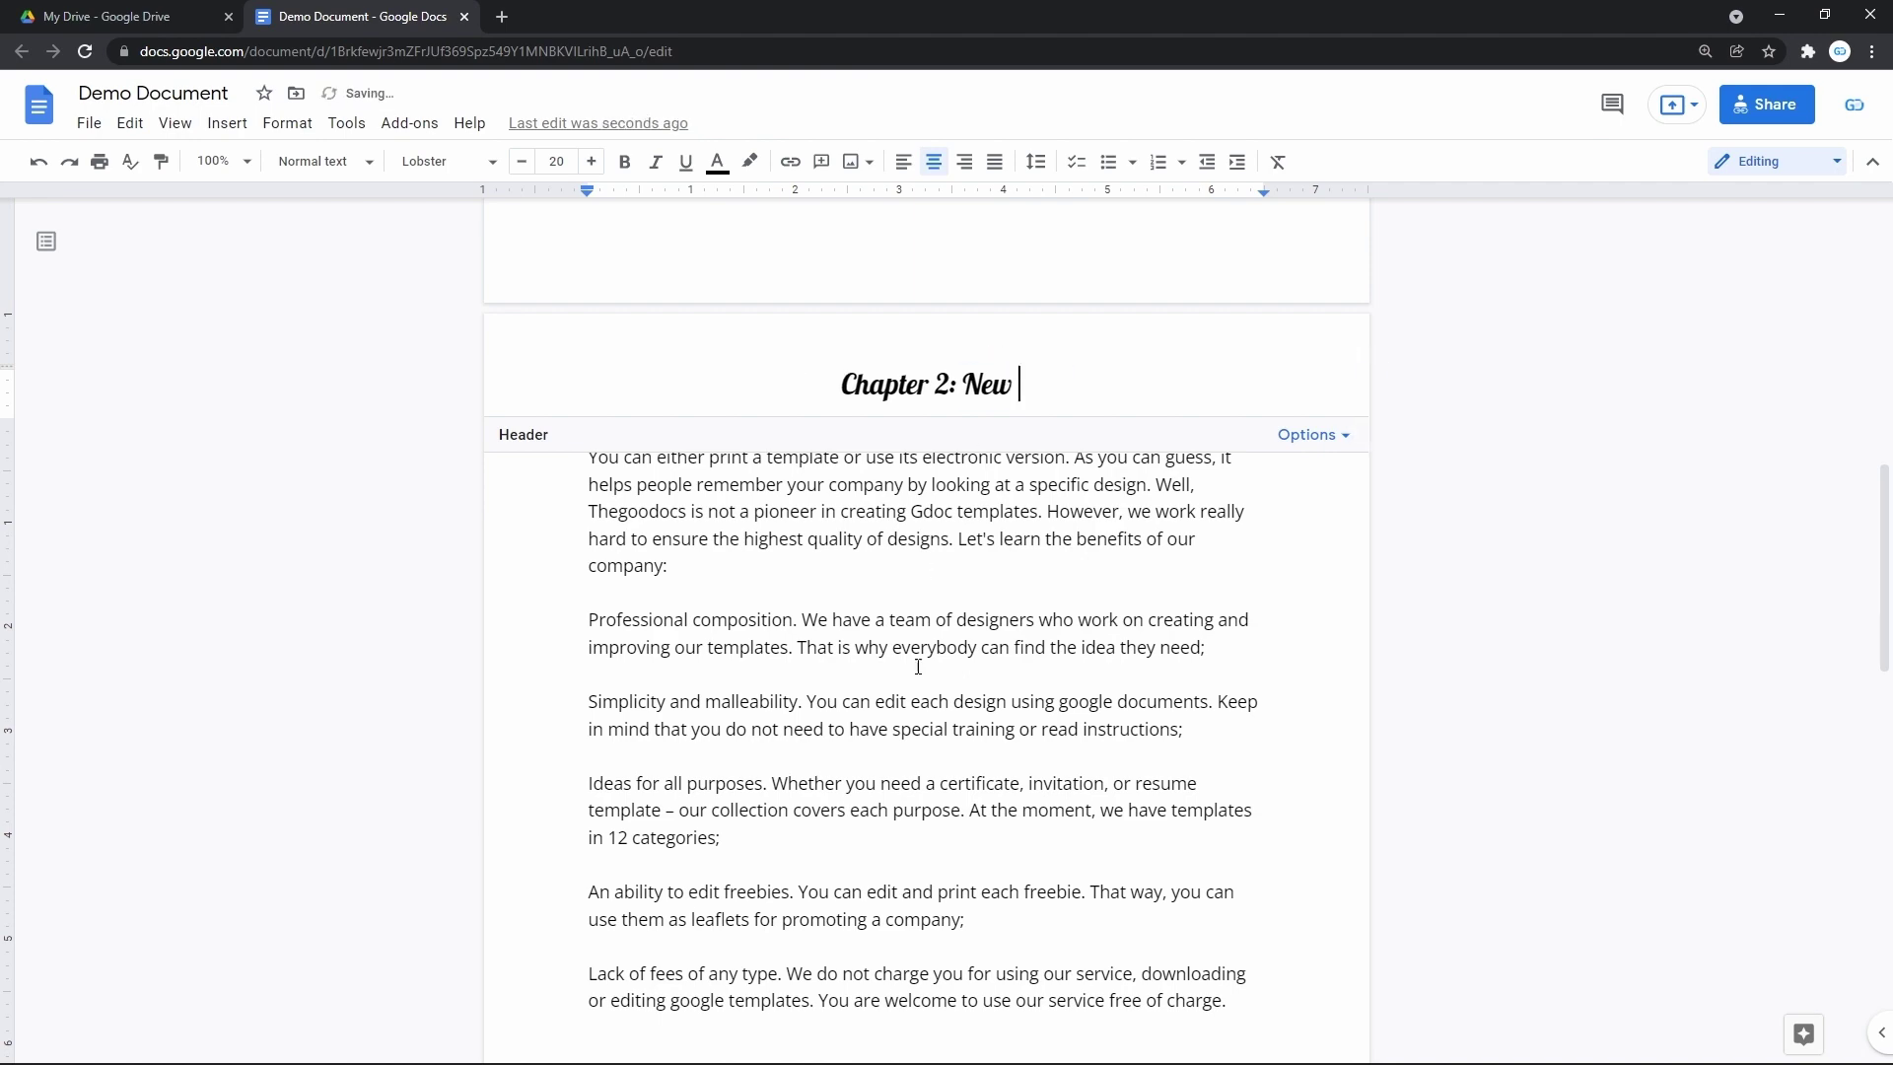
left_click(918, 666)
Restore 'Document' at the end of the 'Chapter 2: New' header heading
scroll(910, 686, "down", 5)
scroll(909, 686, "down", 4)
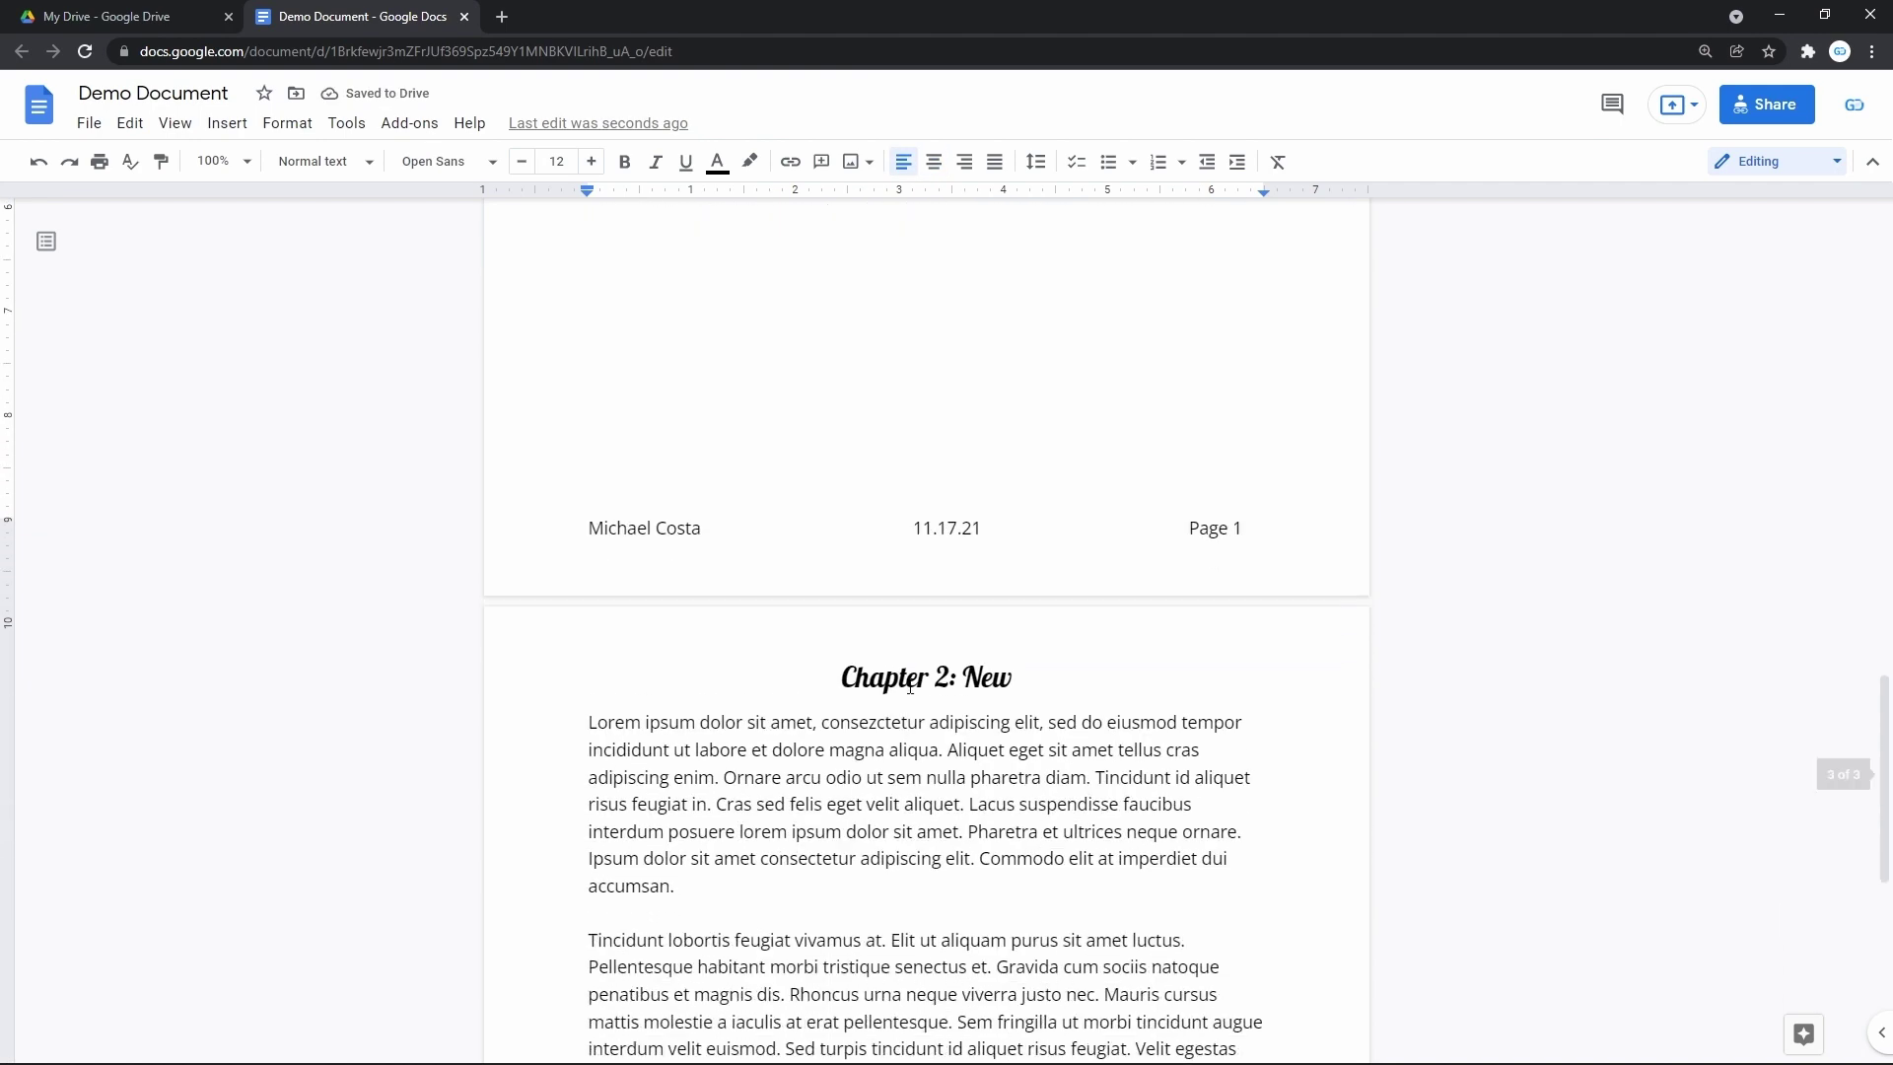
left_click(952, 608)
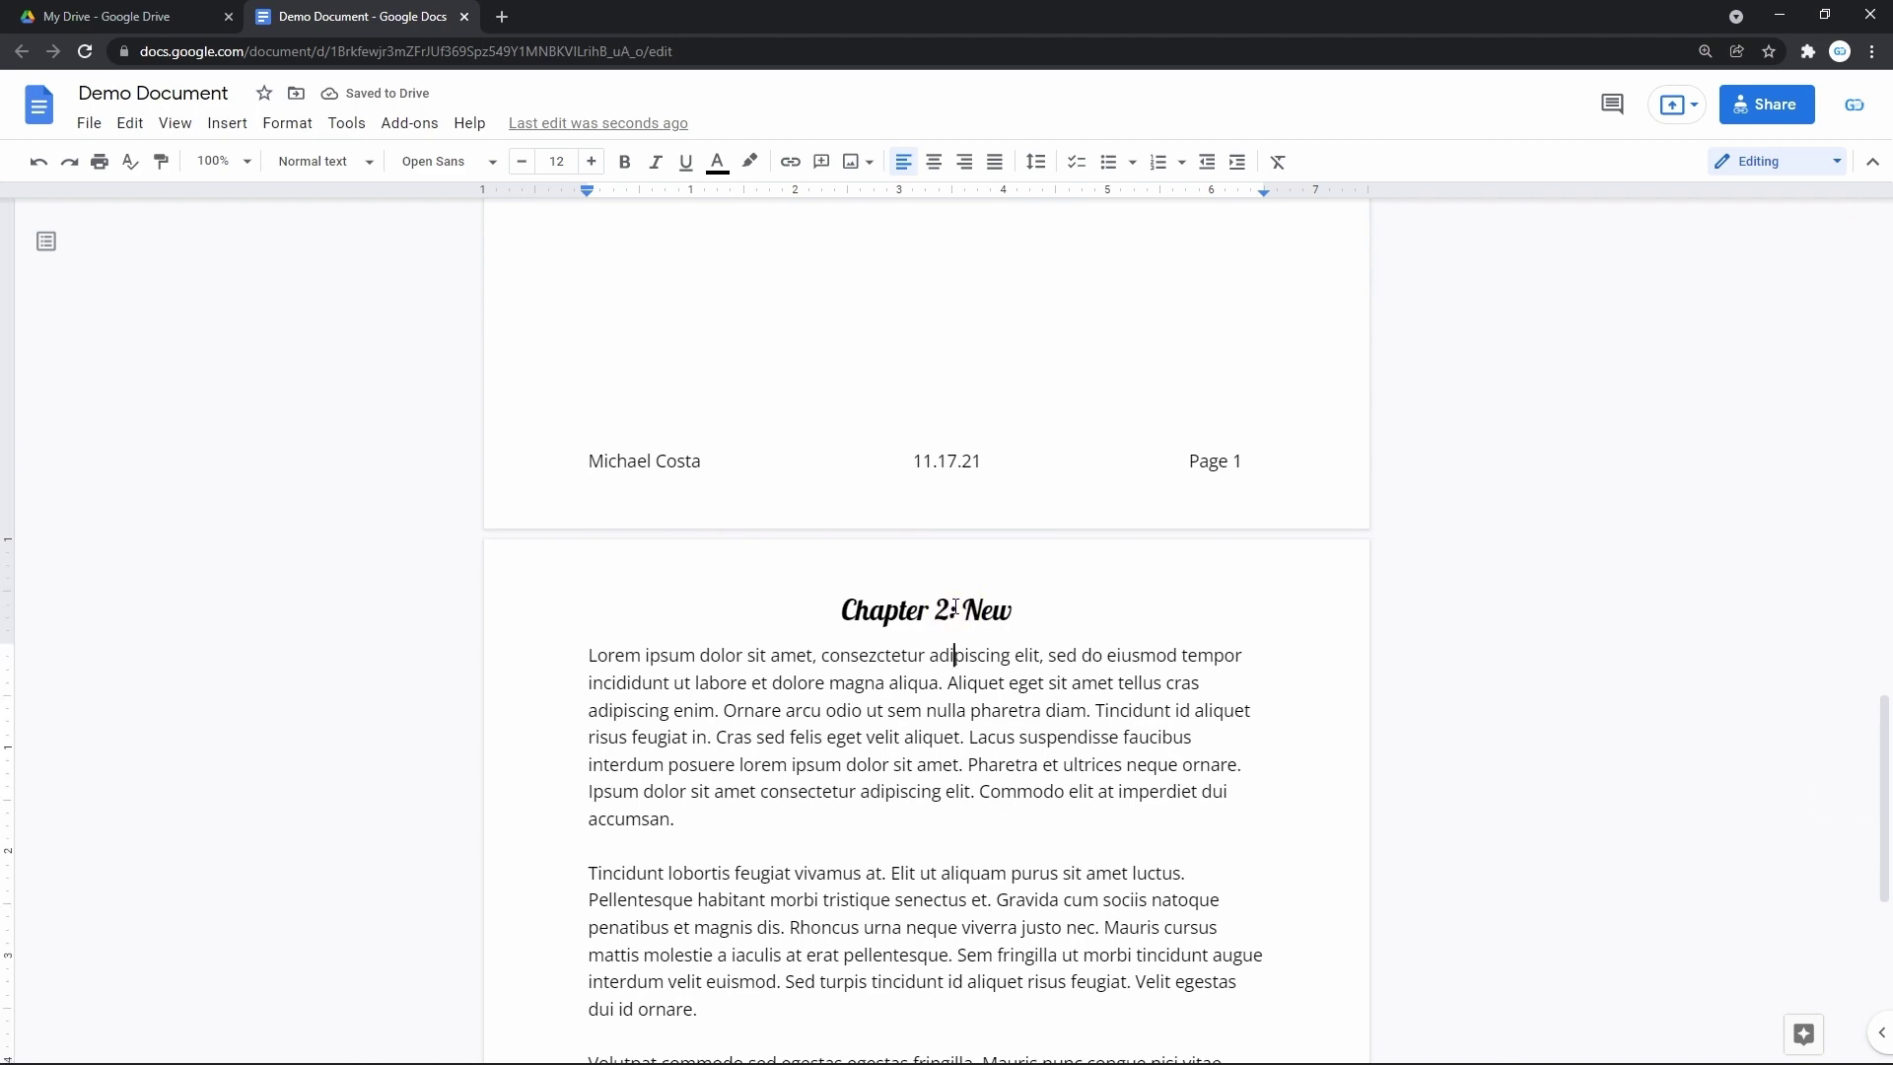
double_click(913, 682)
scroll(925, 685, "up", 8)
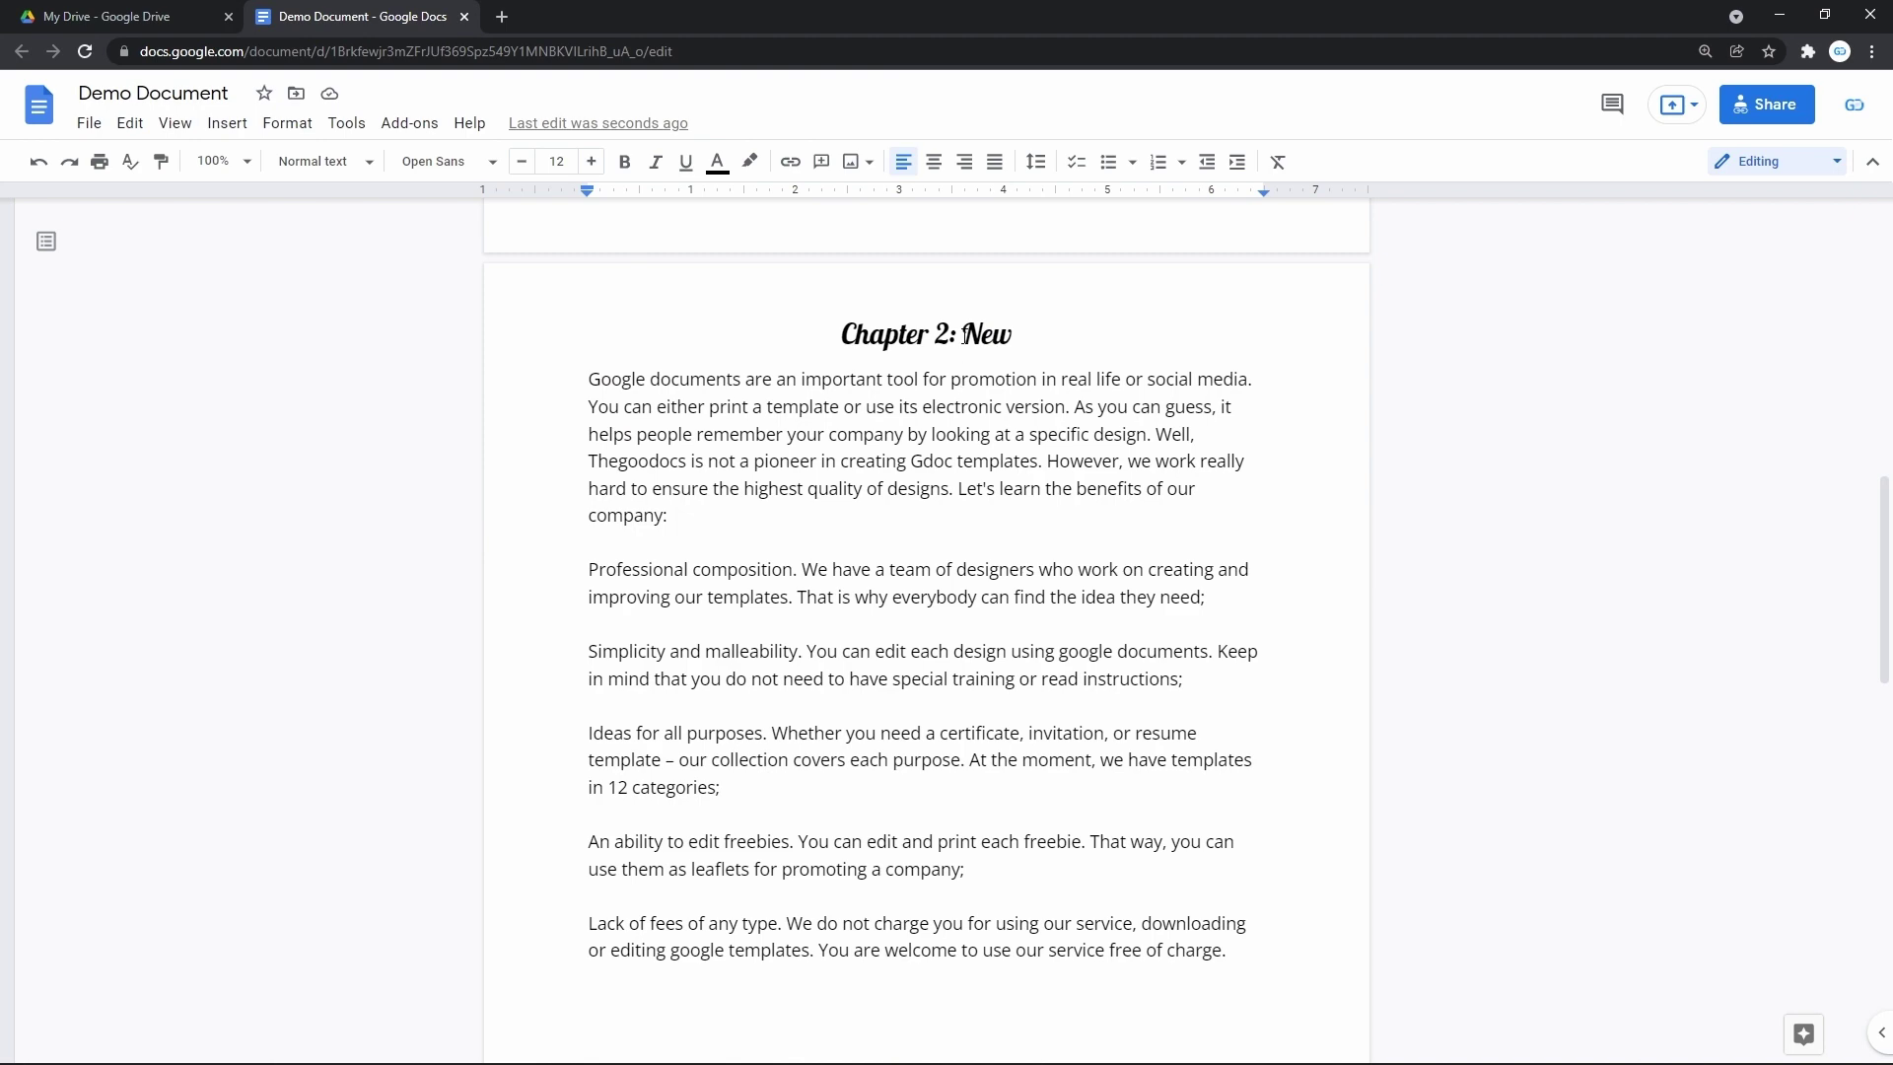
left_click(927, 333)
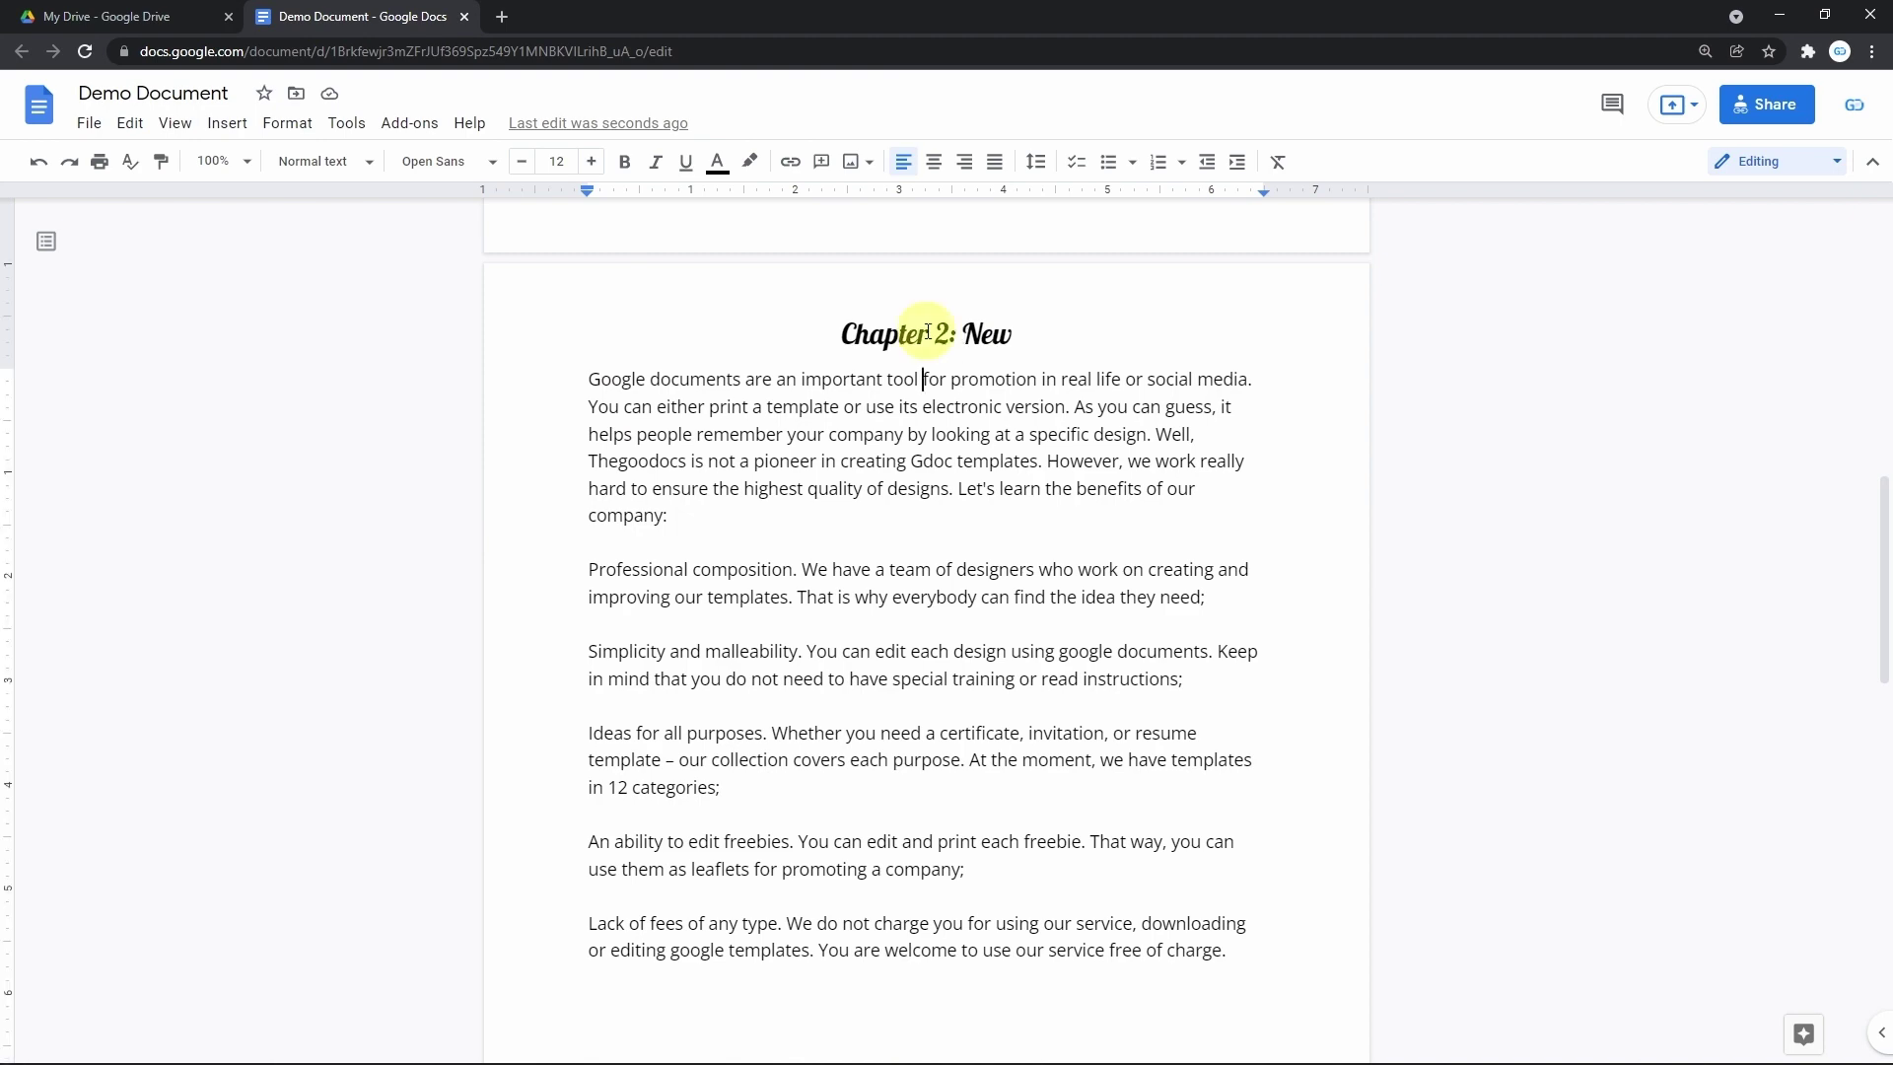
left_click(1023, 335)
type("Document")
left_click(991, 533)
Place the caret on the footer's page number, then return to the body
scroll(989, 538, "down", 5)
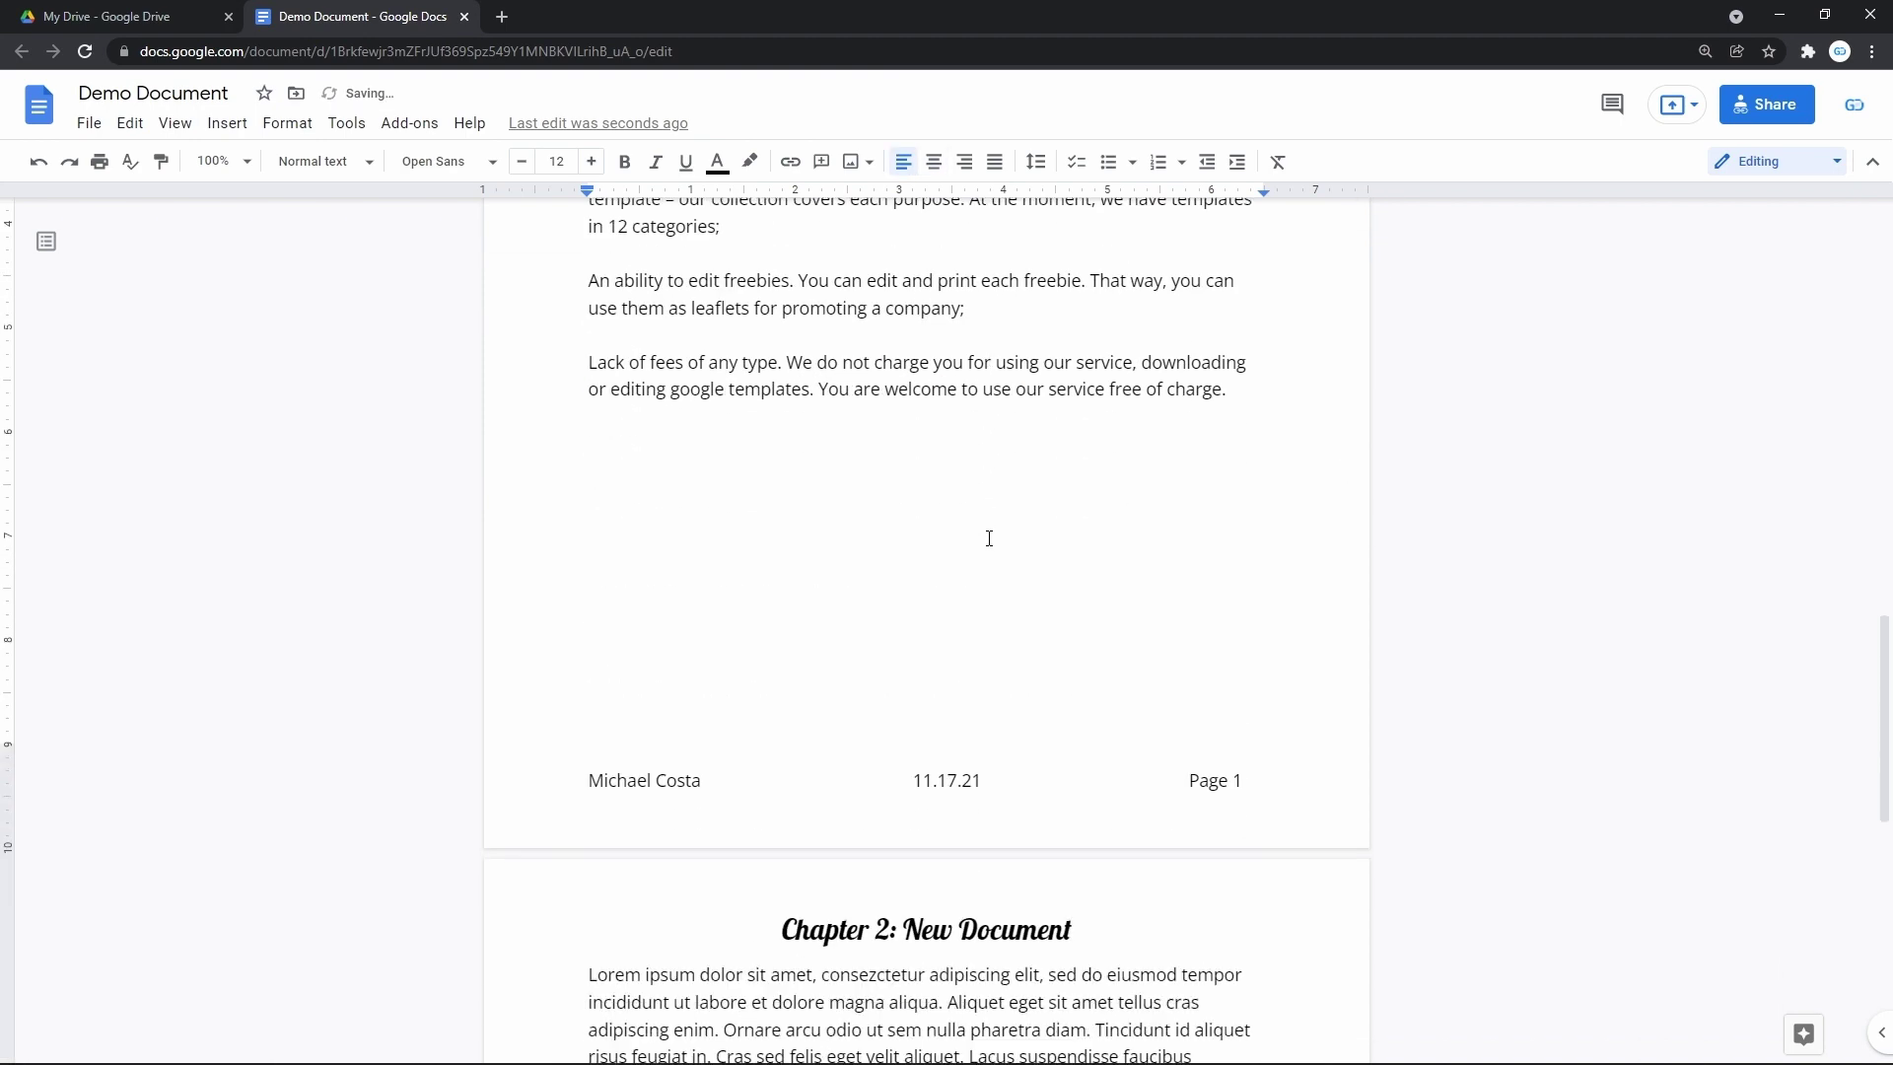
left_click(959, 779)
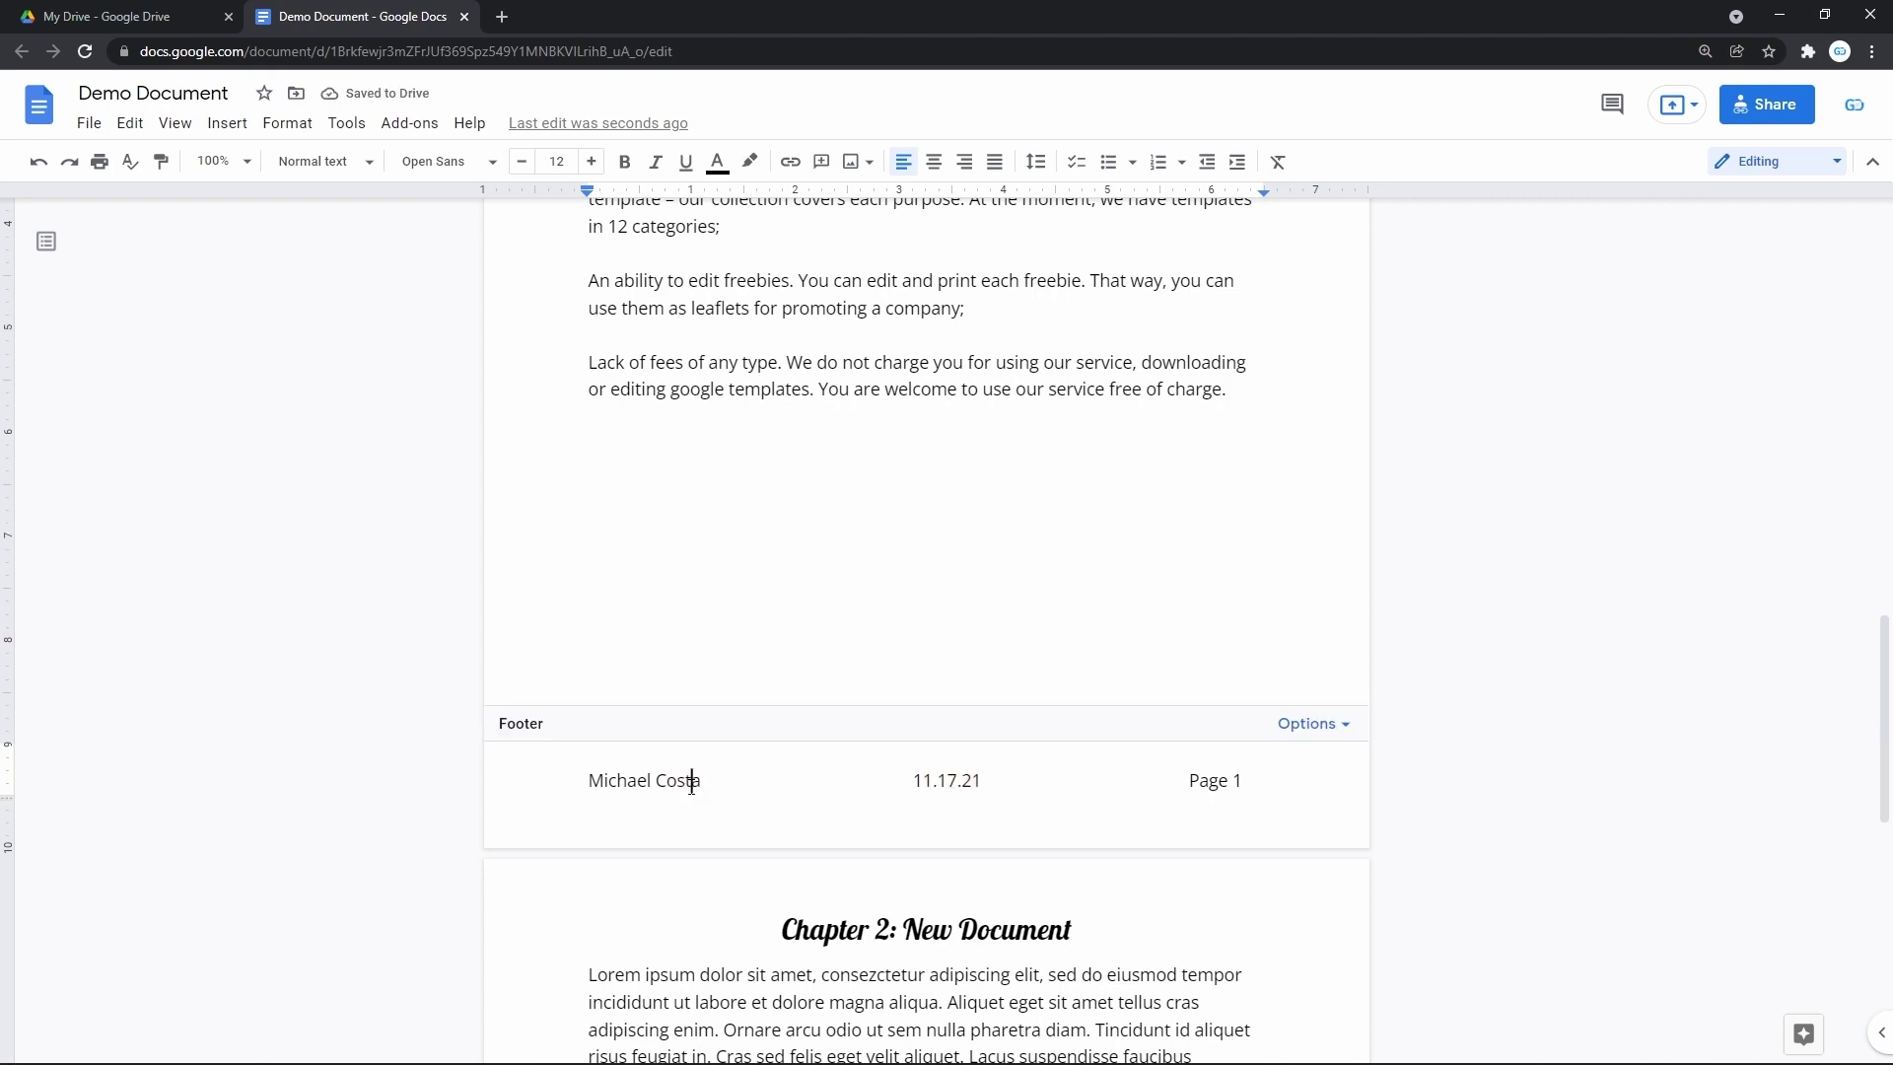
left_click(1212, 787)
scroll(1215, 789, "down", 9)
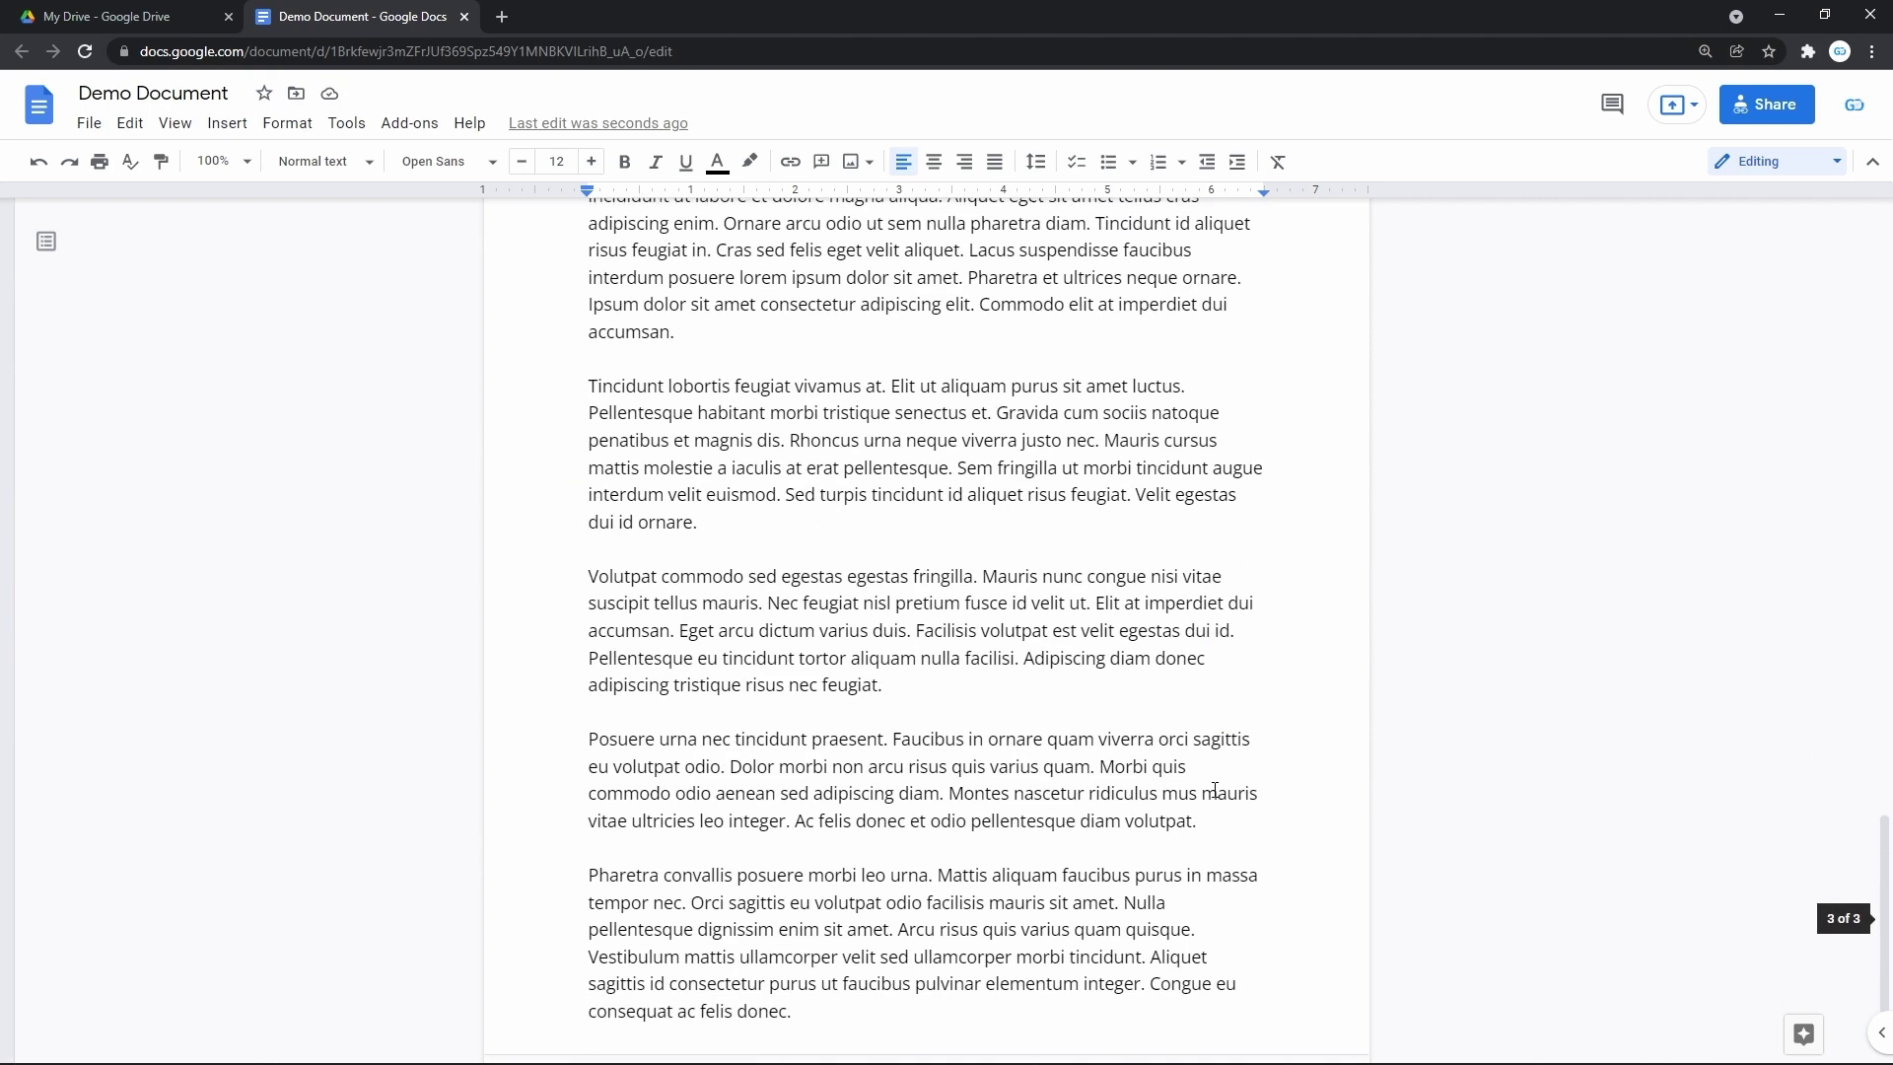
left_click(1074, 752)
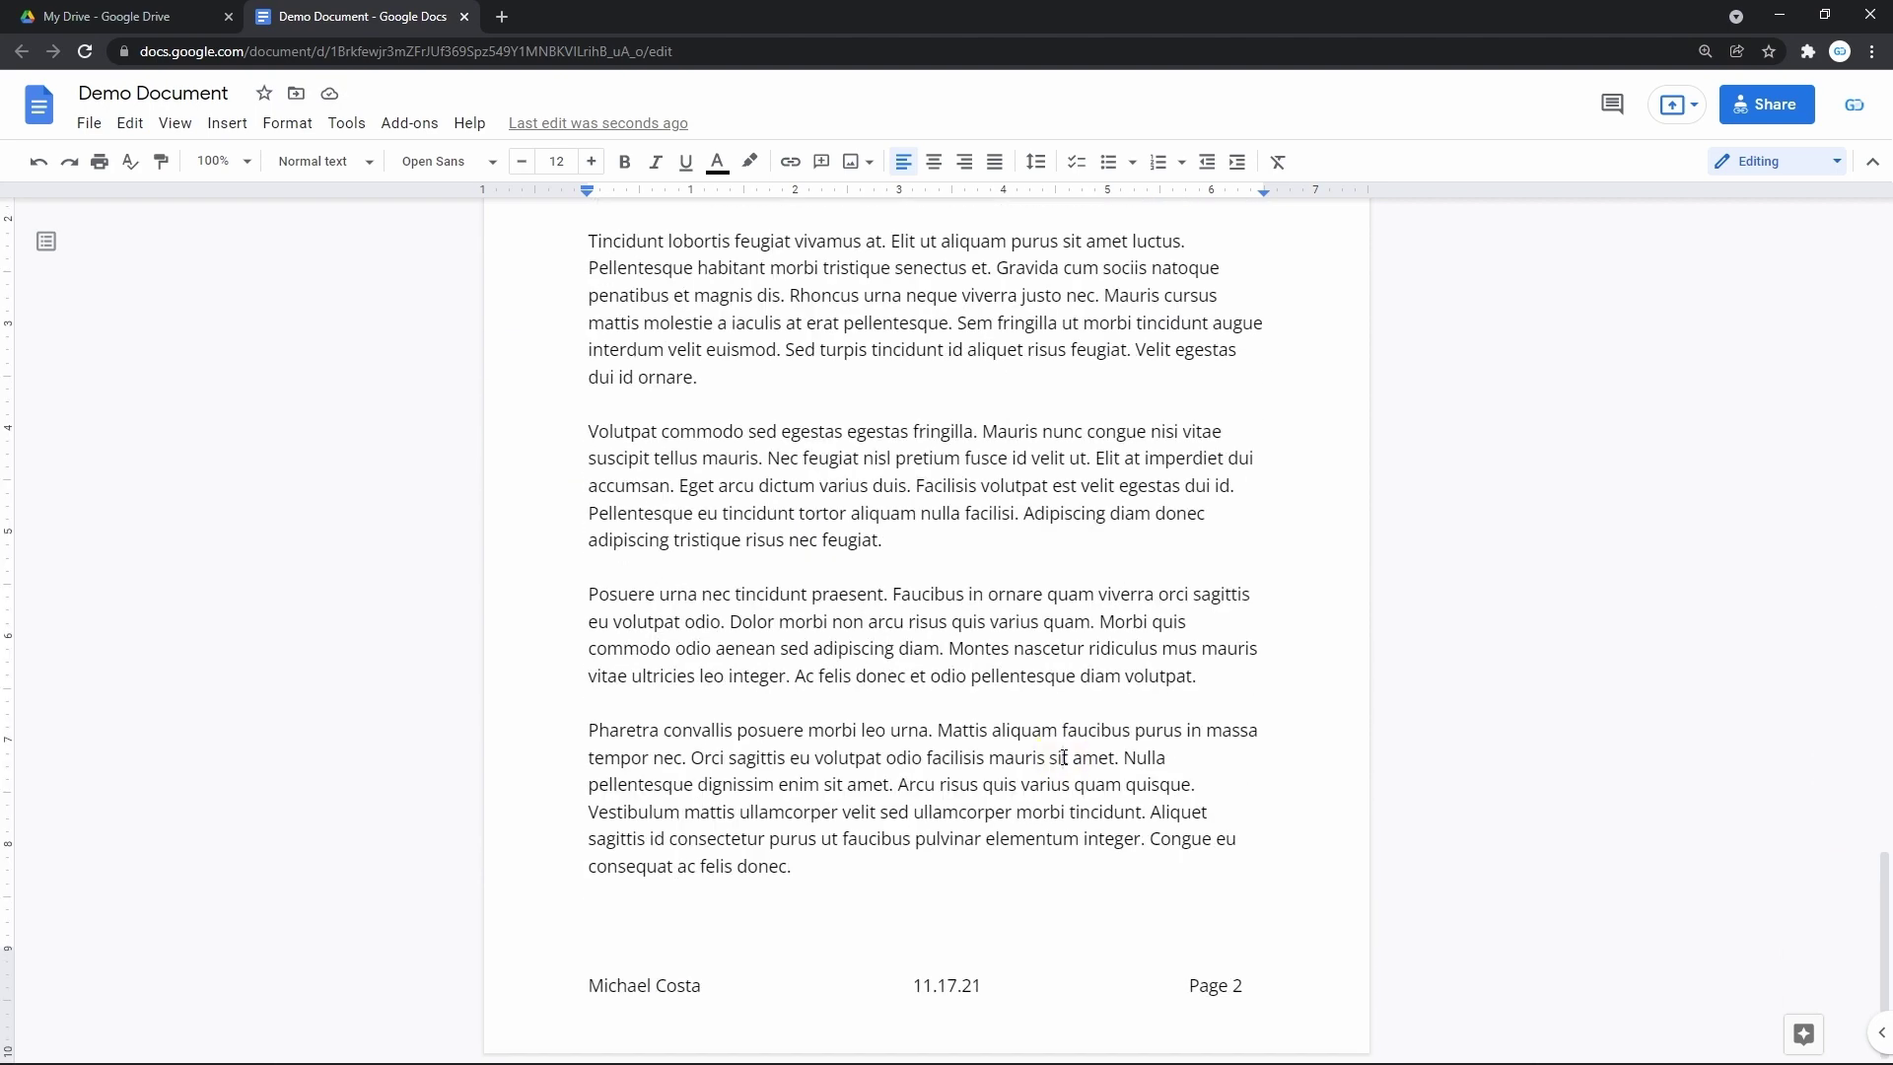
Open a later page's empty header and view the Headers & footers insert options
scroll(1064, 757, "up", 3)
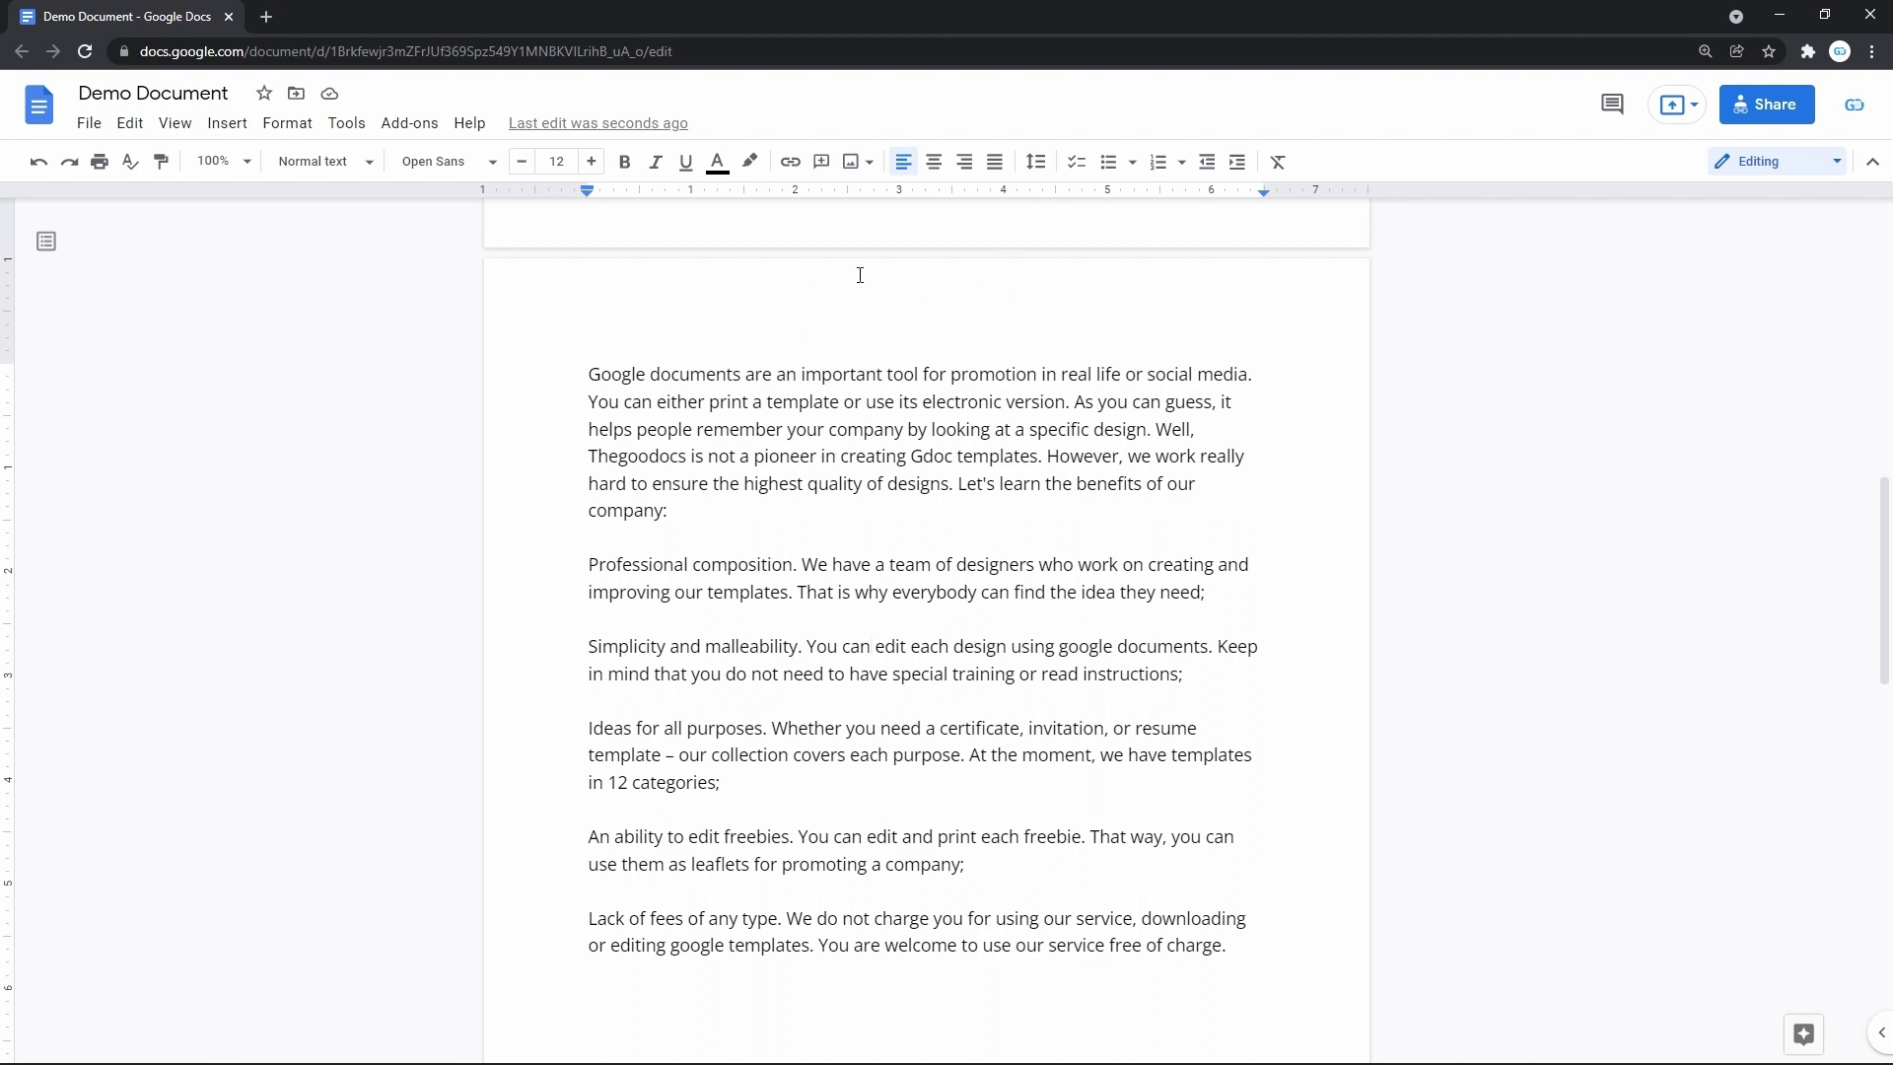
double_click(921, 305)
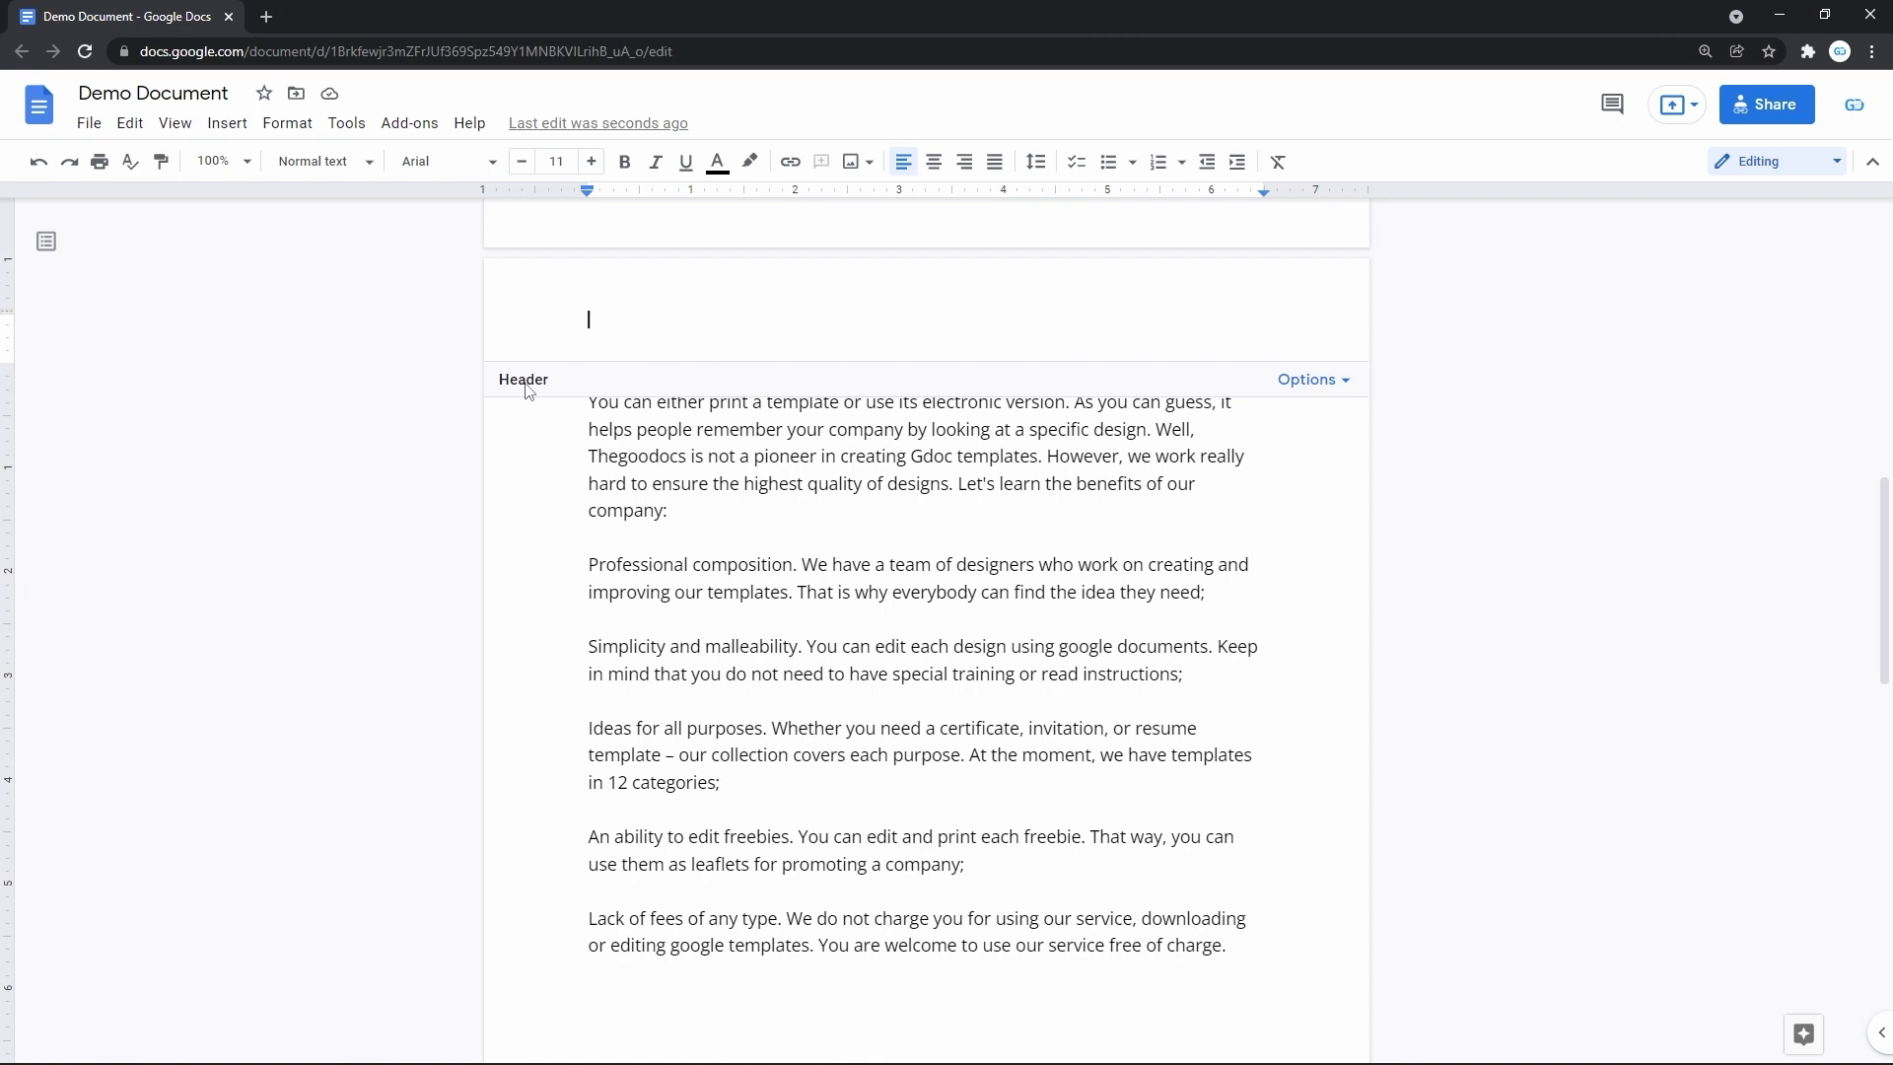
left_click(229, 124)
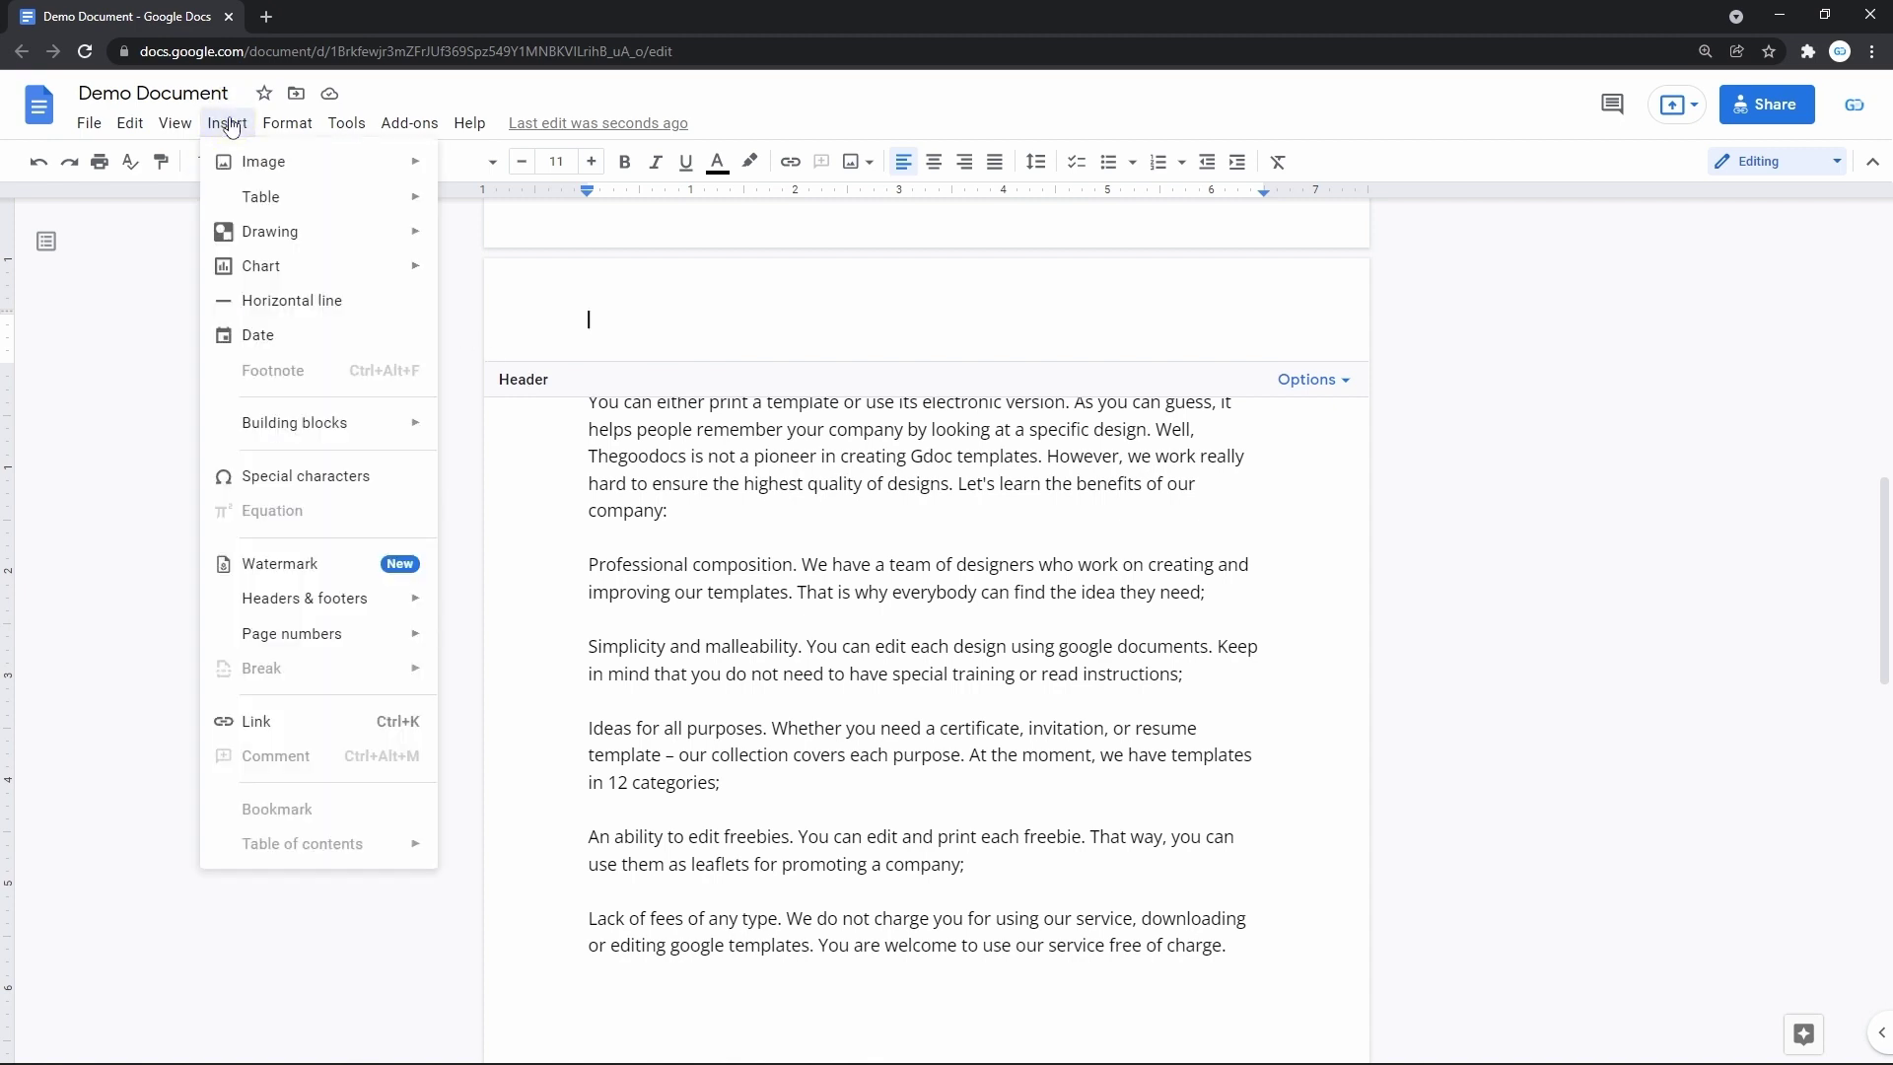
mouse_move(356, 599)
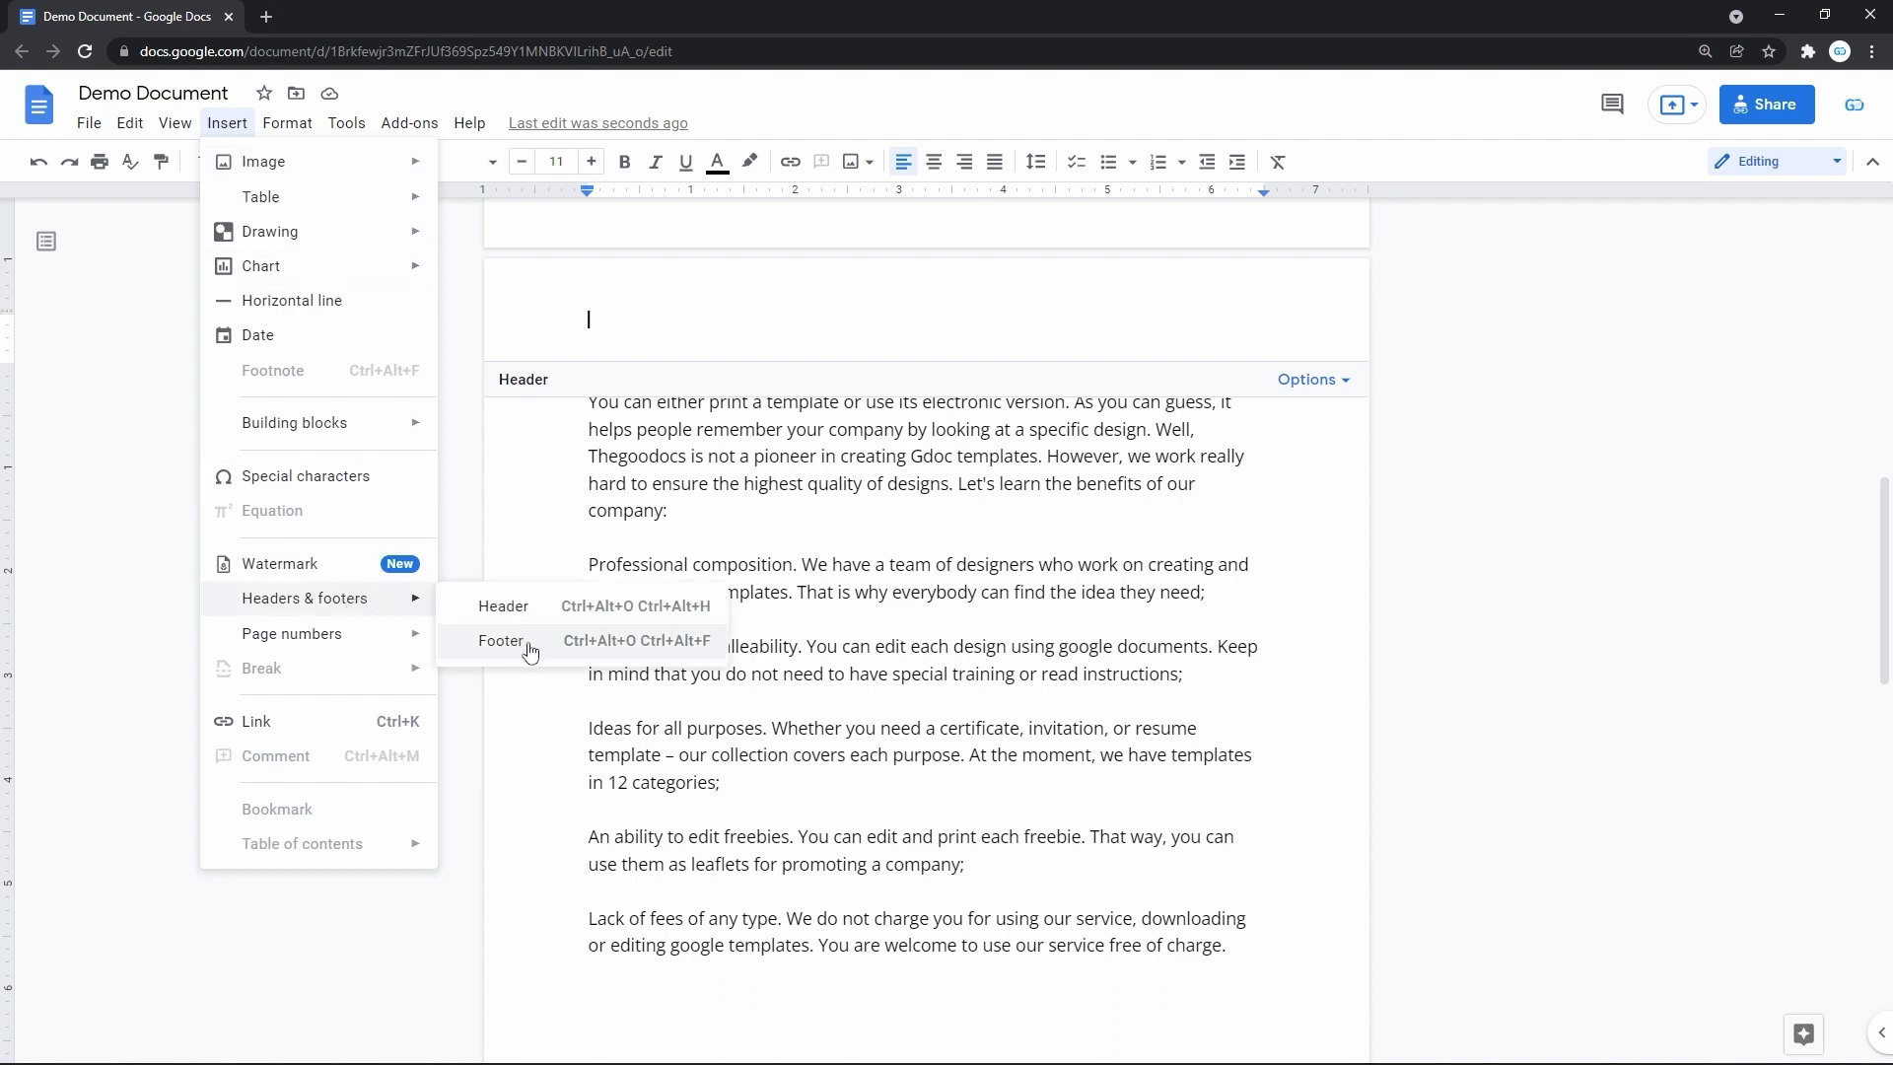
left_click(729, 317)
Replace placeholder 'asdsad' in the header with 'TextTextText' and scroll back to page 2
left_click(730, 317)
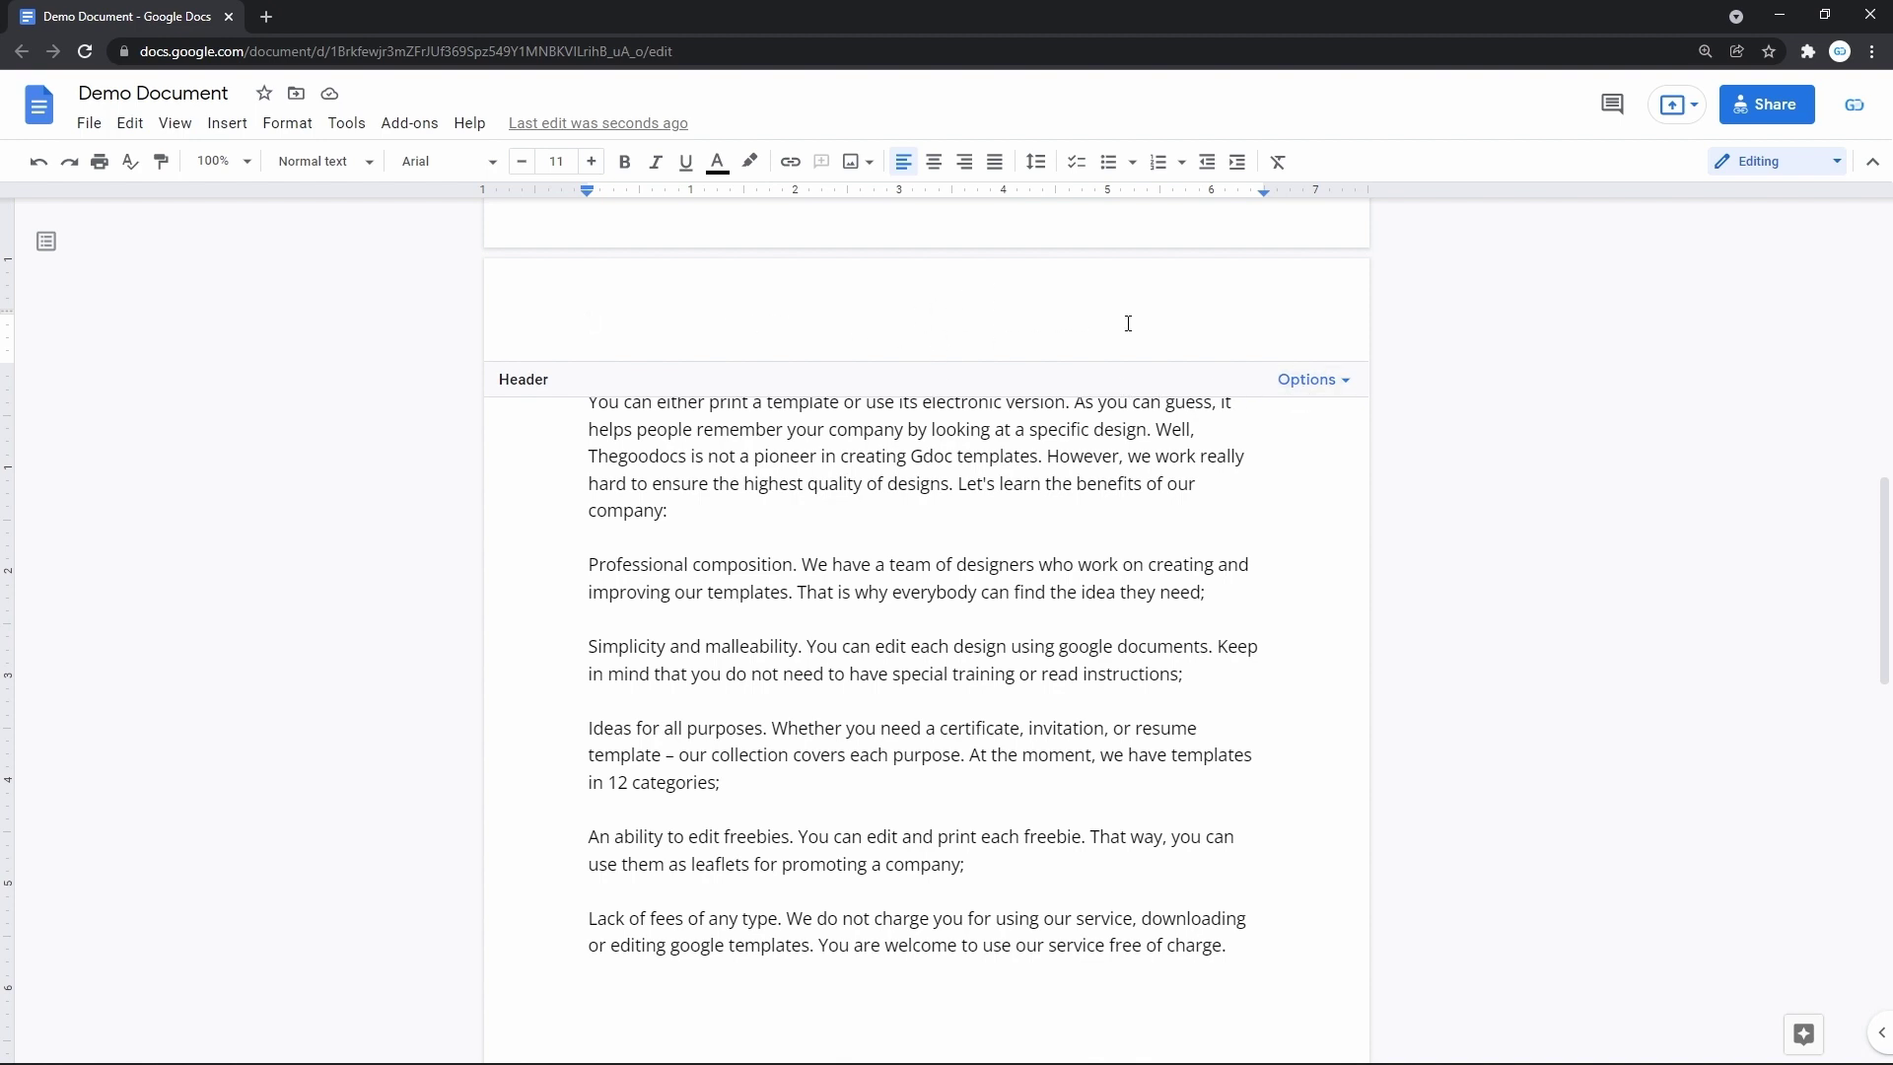
type("asdsad")
key("ctrl+a")
type("TextTextTe")
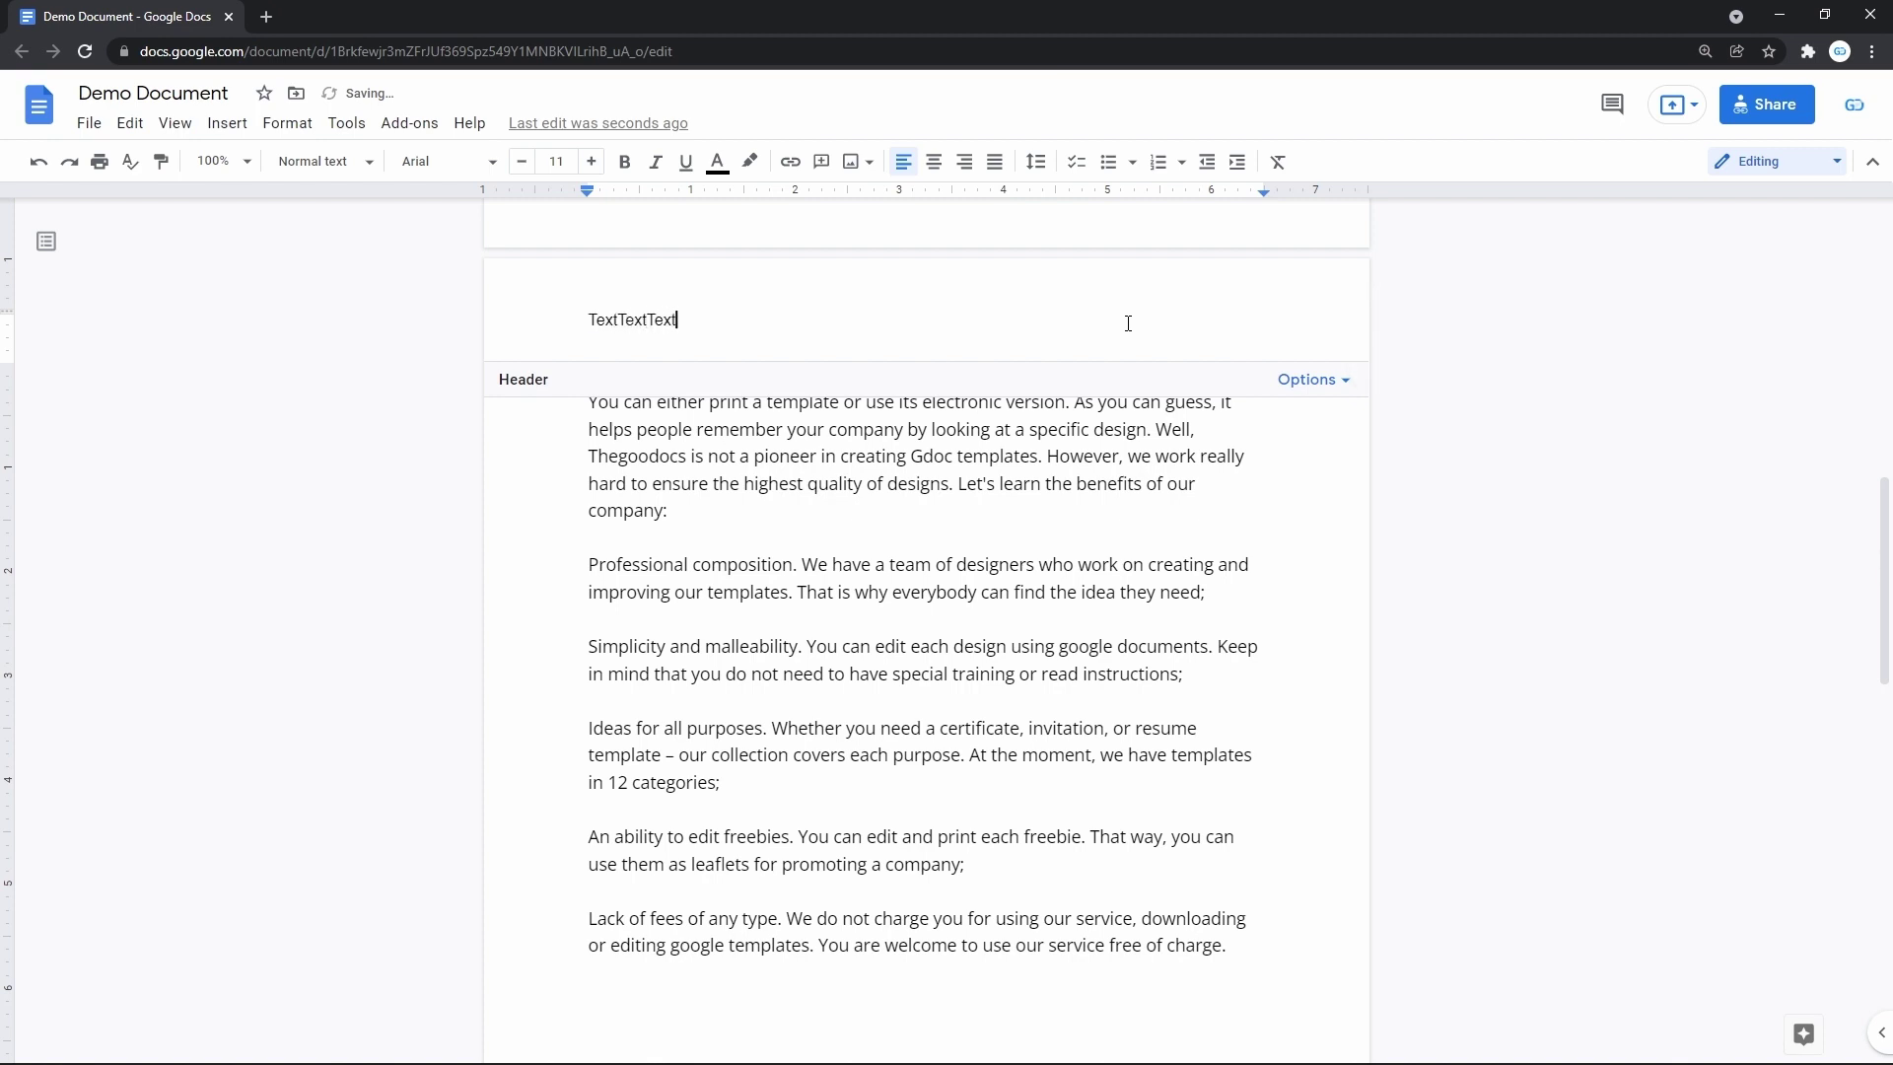
left_click(987, 424)
scroll(987, 424, "down", 10)
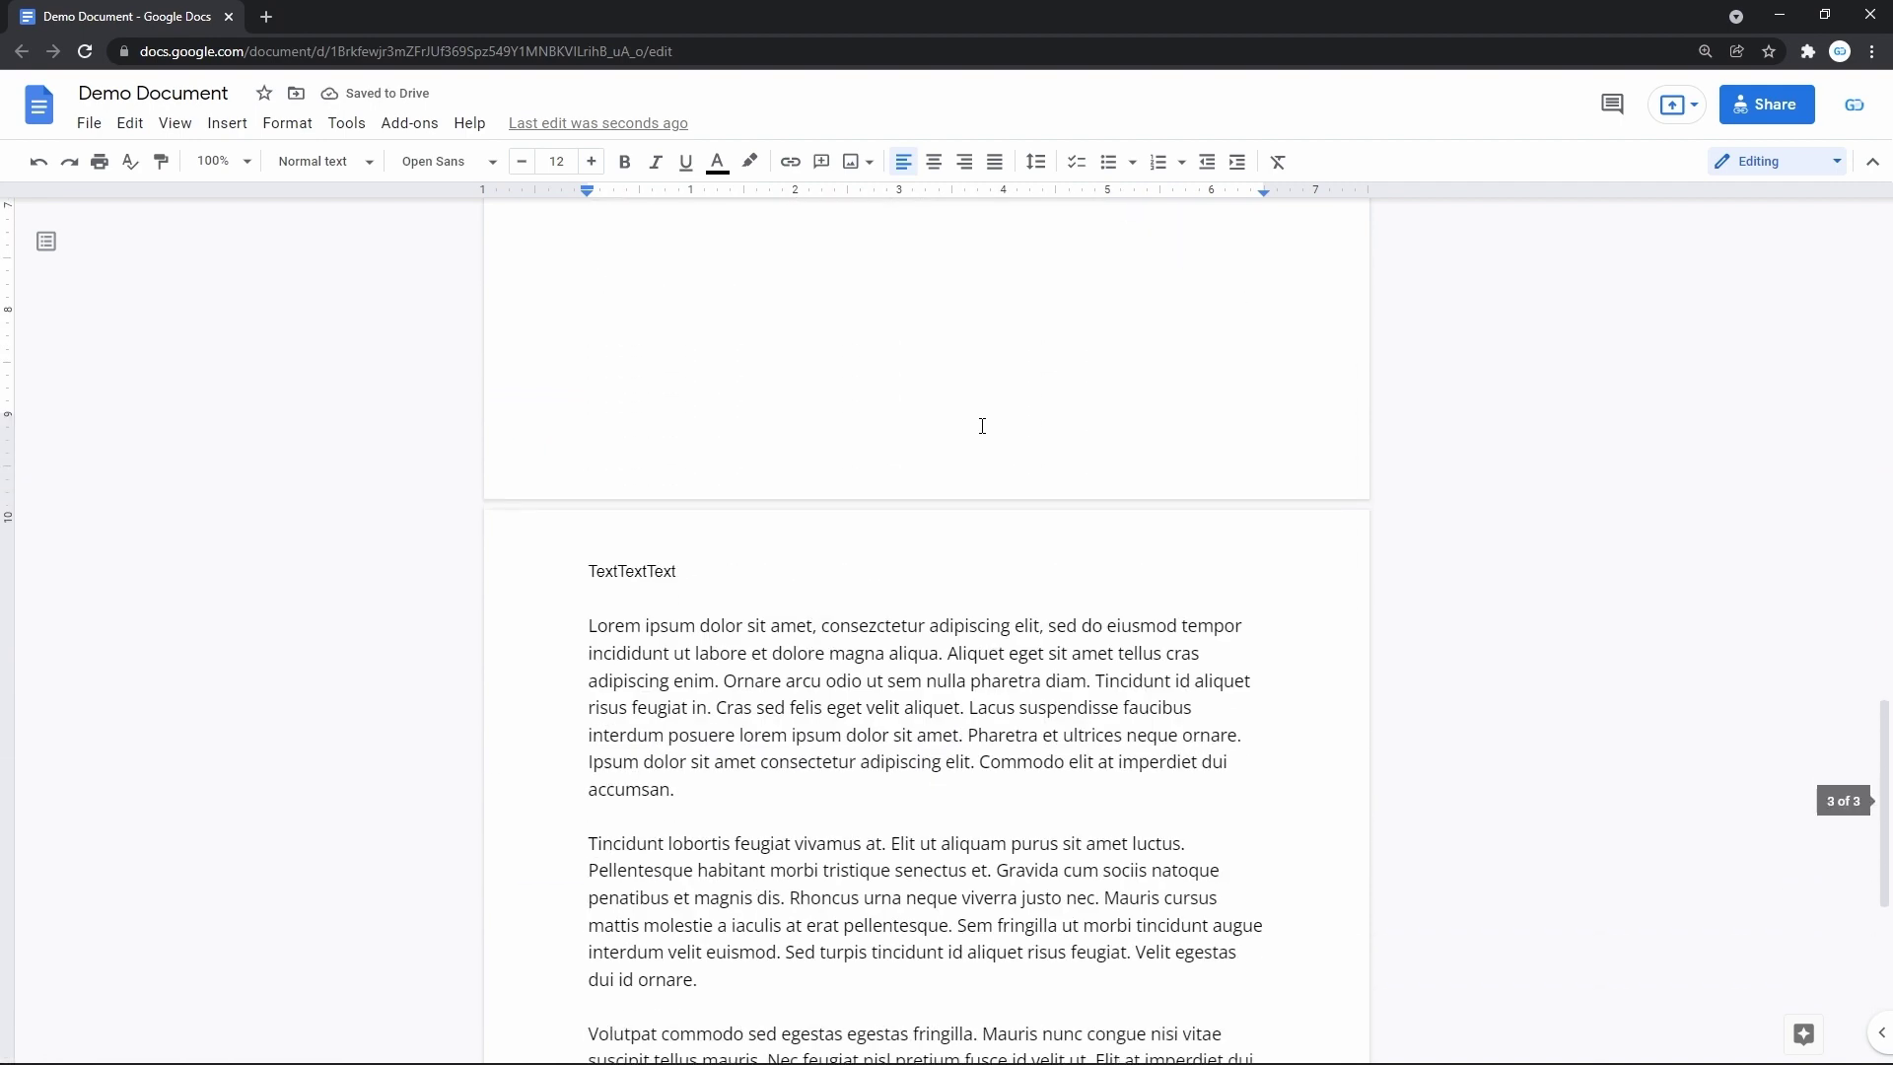
scroll(667, 545, "up", 6)
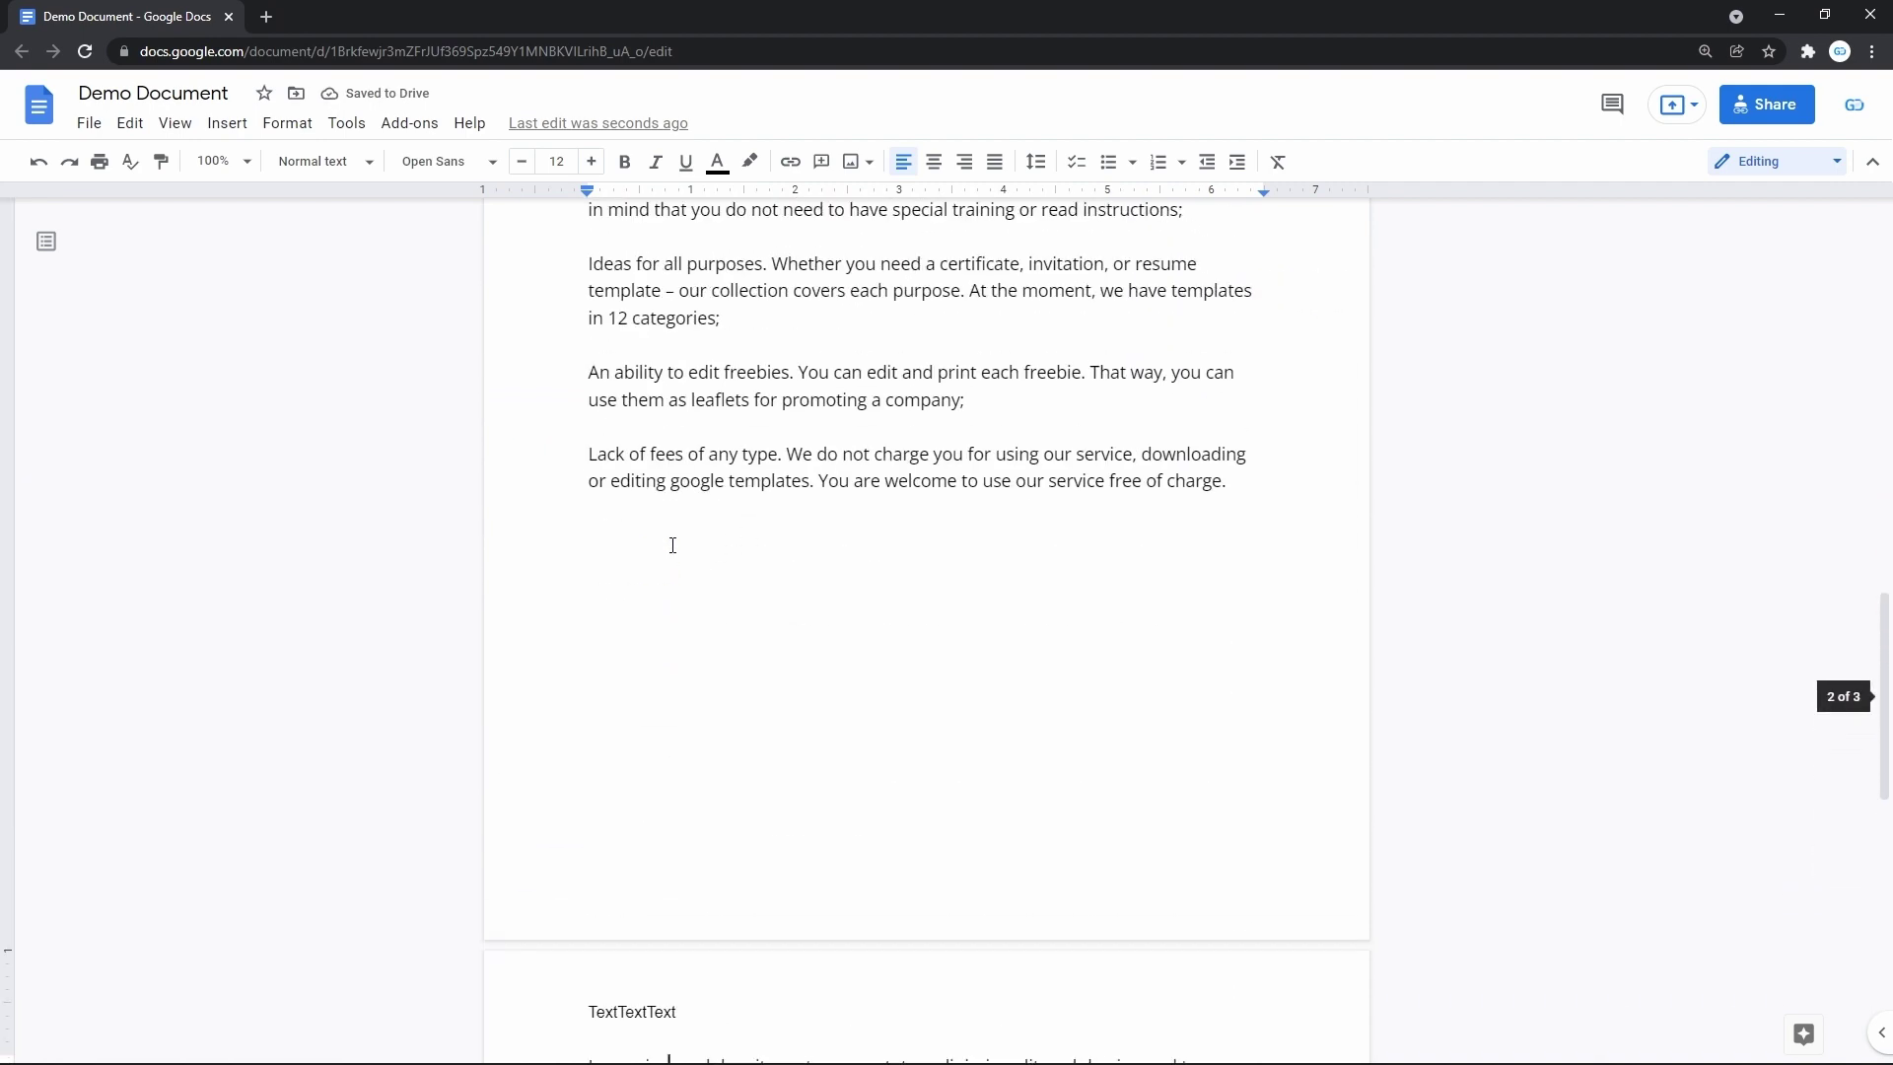
Insert a 'Points scored' column chart comparing Period 1 and Period 2, then return to the body
scroll(671, 545, "up", 2)
double_click(676, 289)
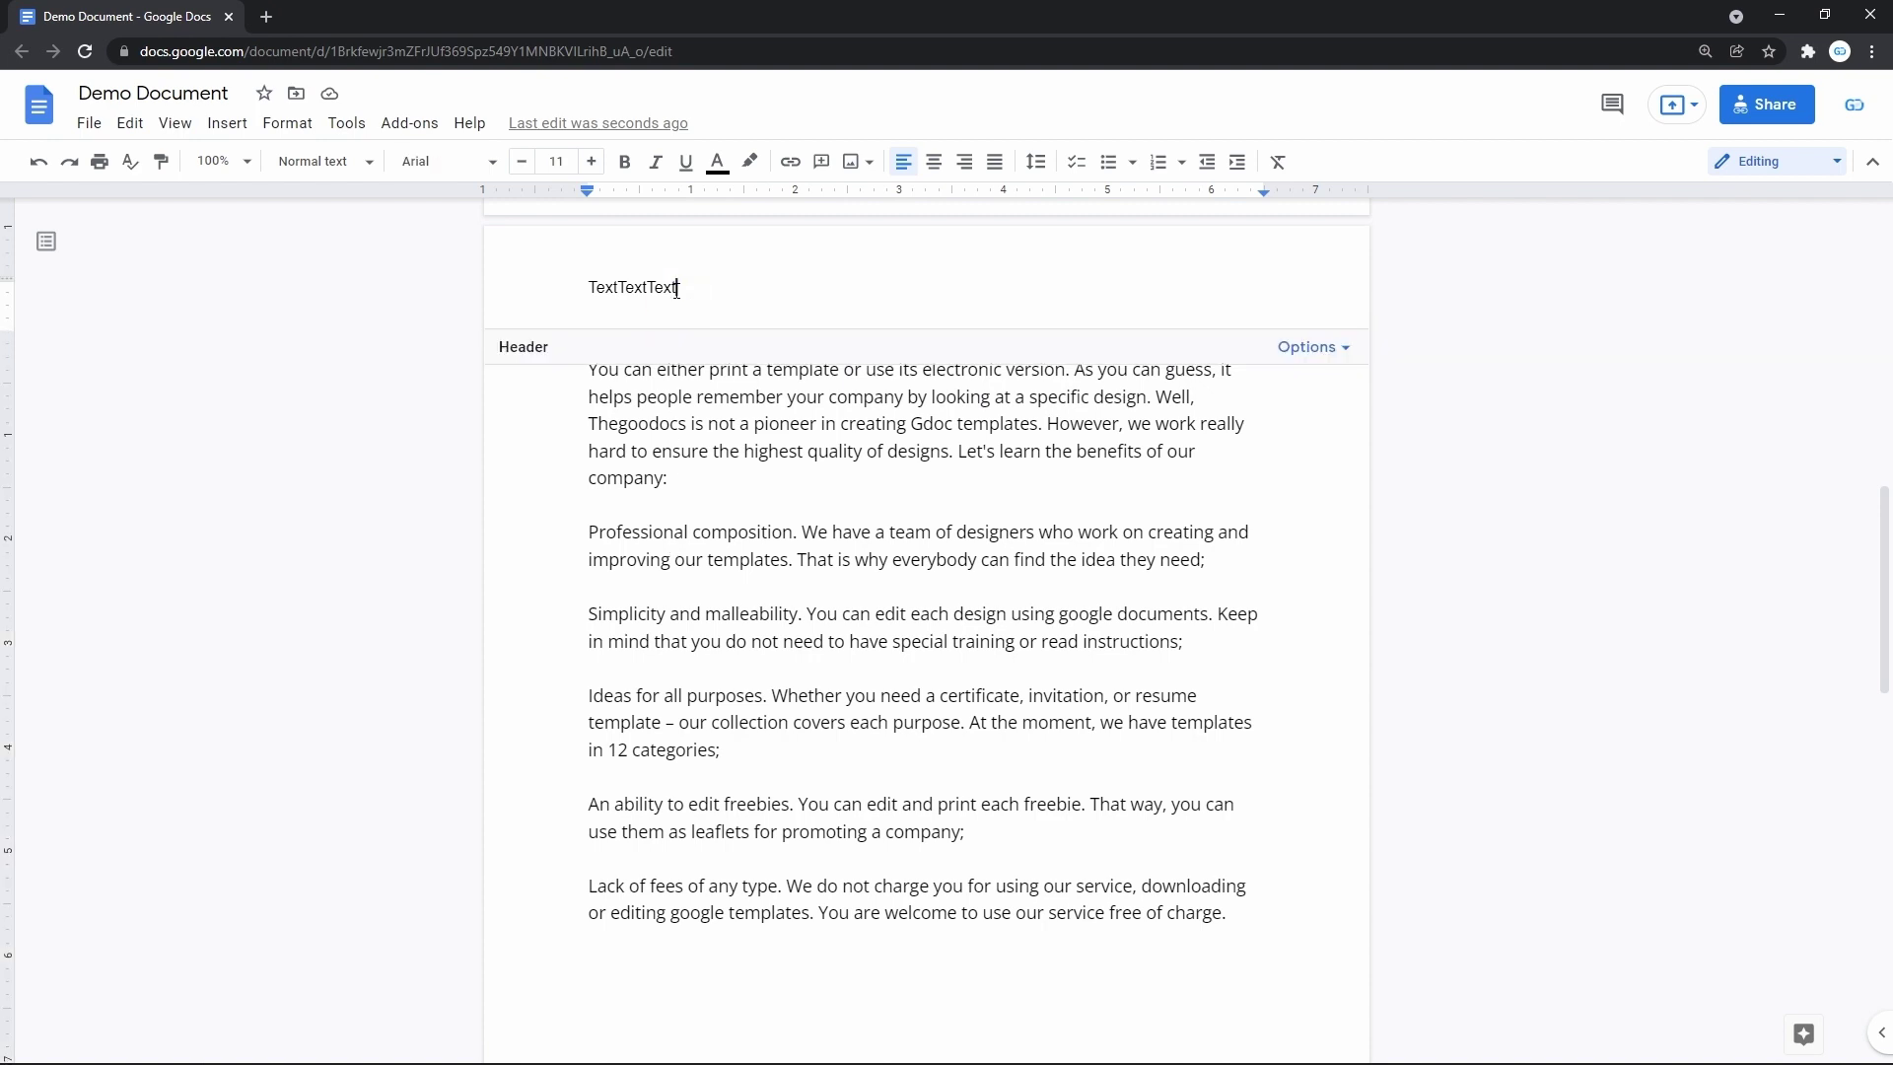
left_click(241, 132)
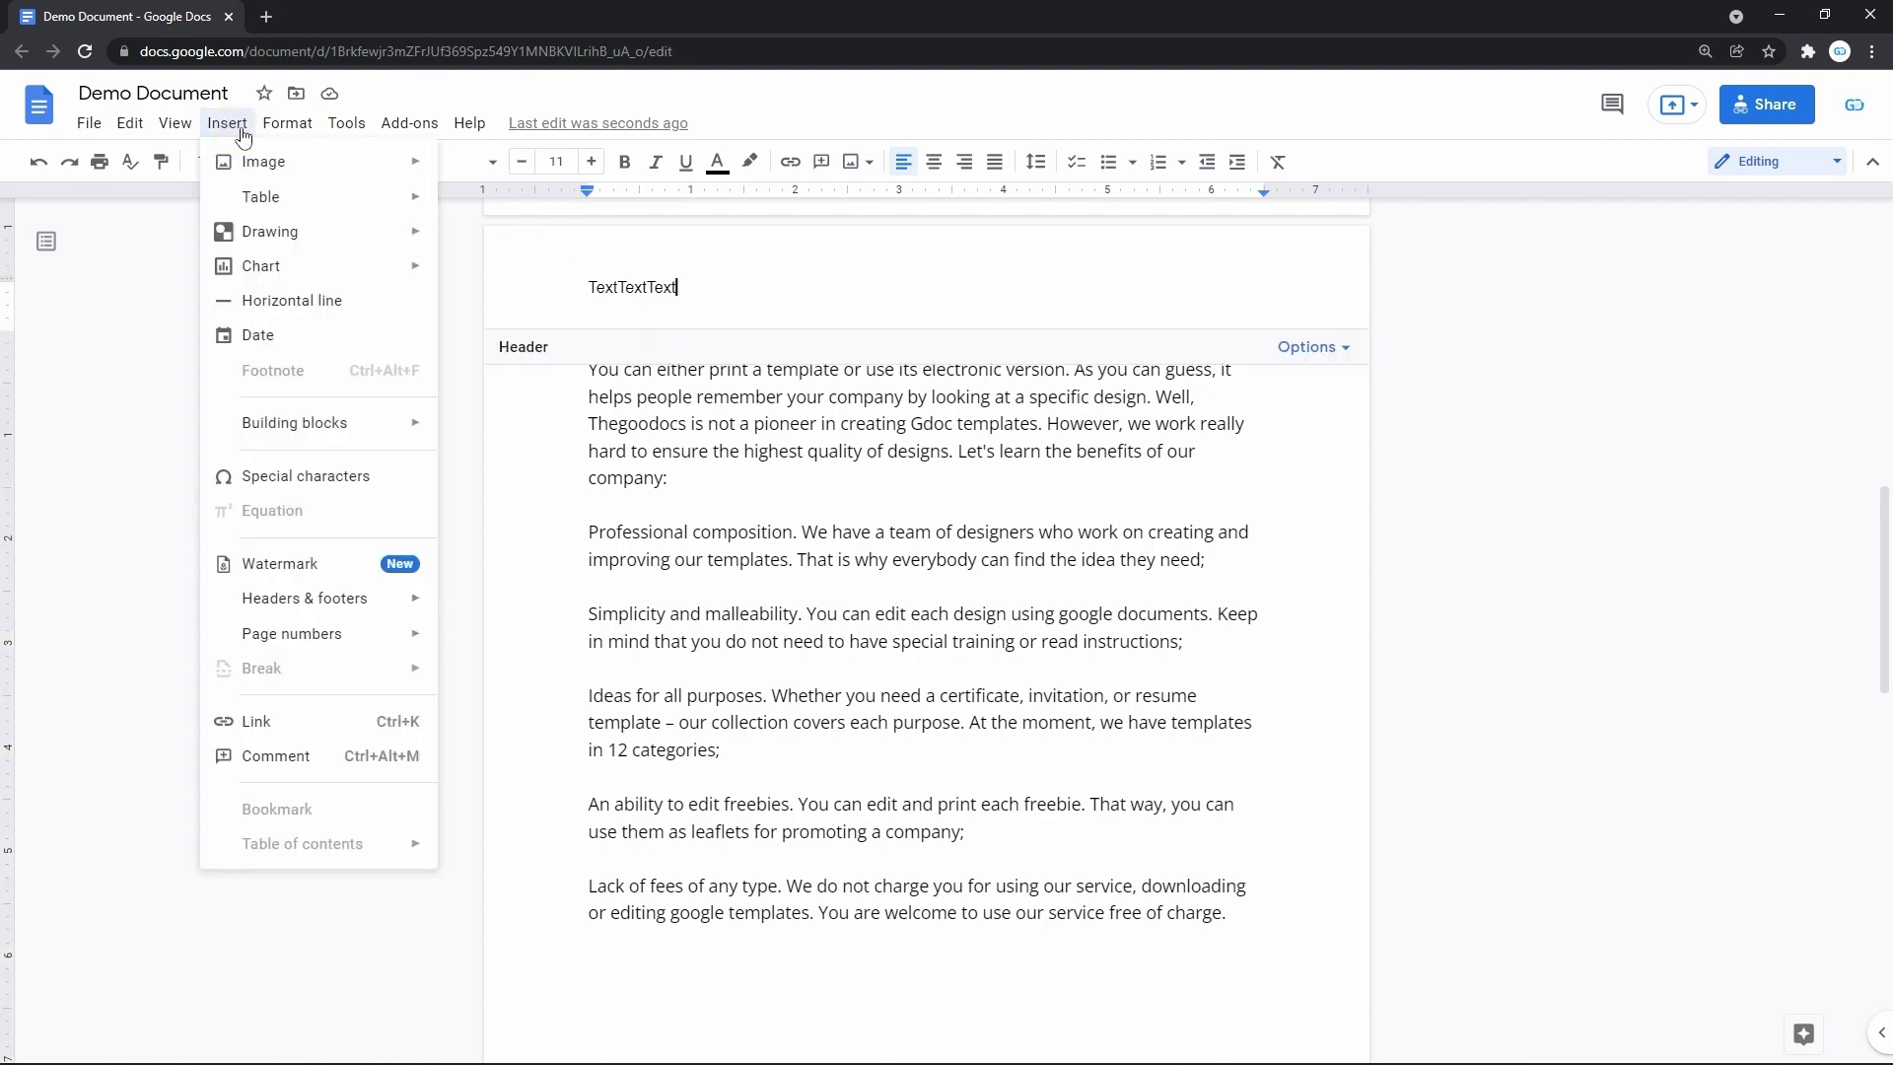
mouse_move(296, 276)
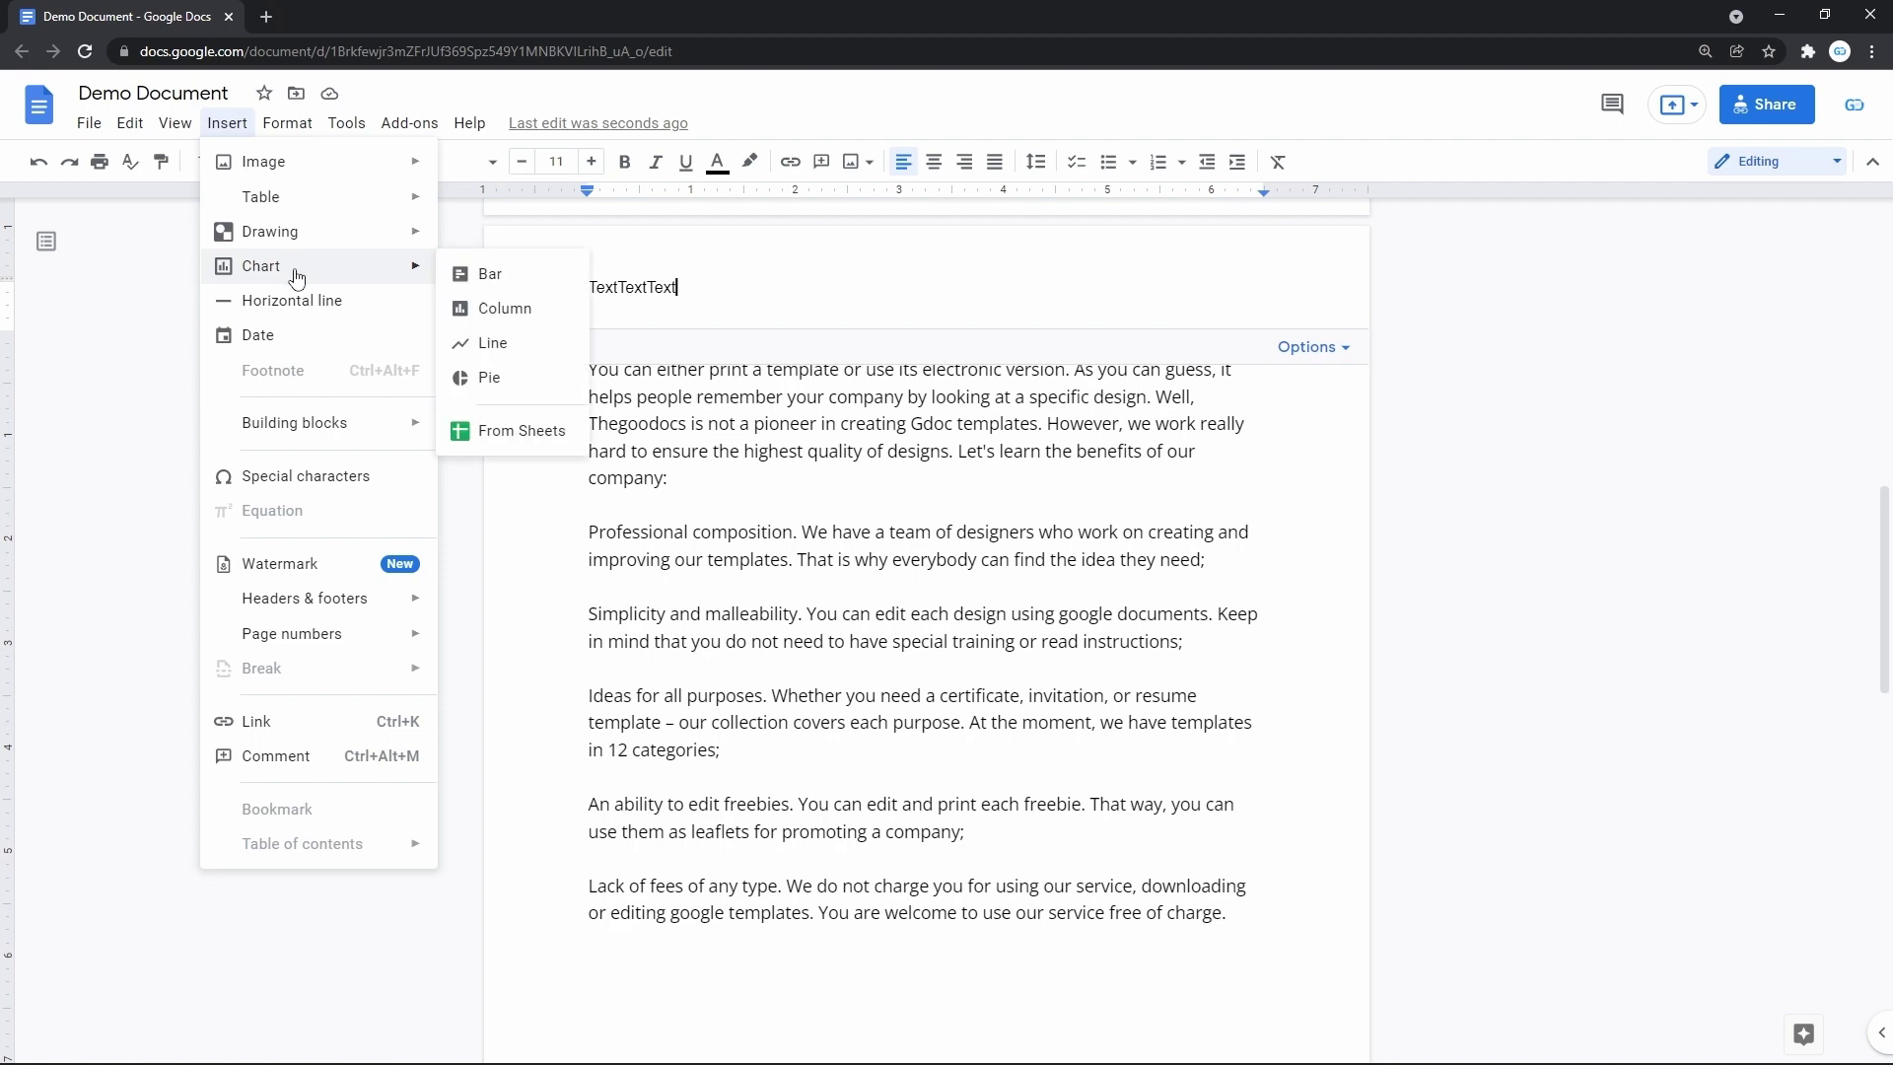
left_click(505, 309)
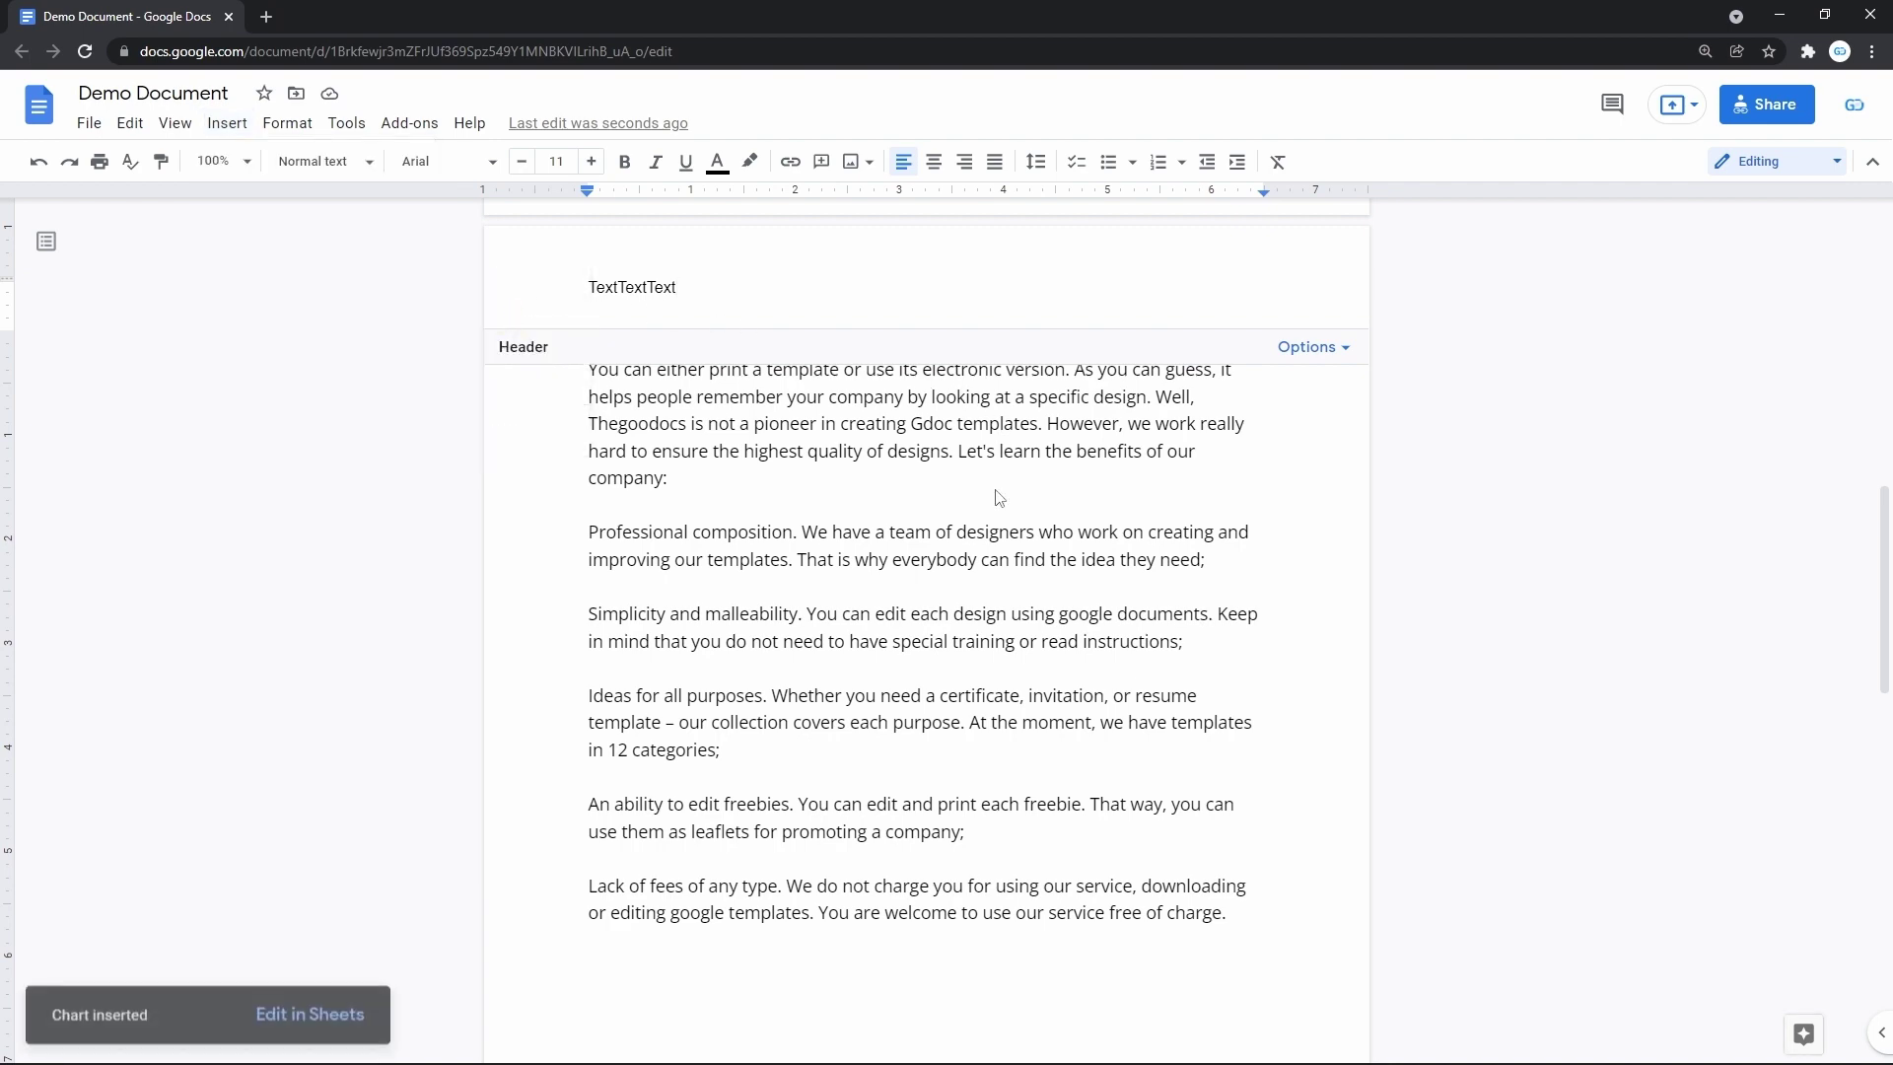
left_click(895, 753)
scroll(895, 759, "down", 10)
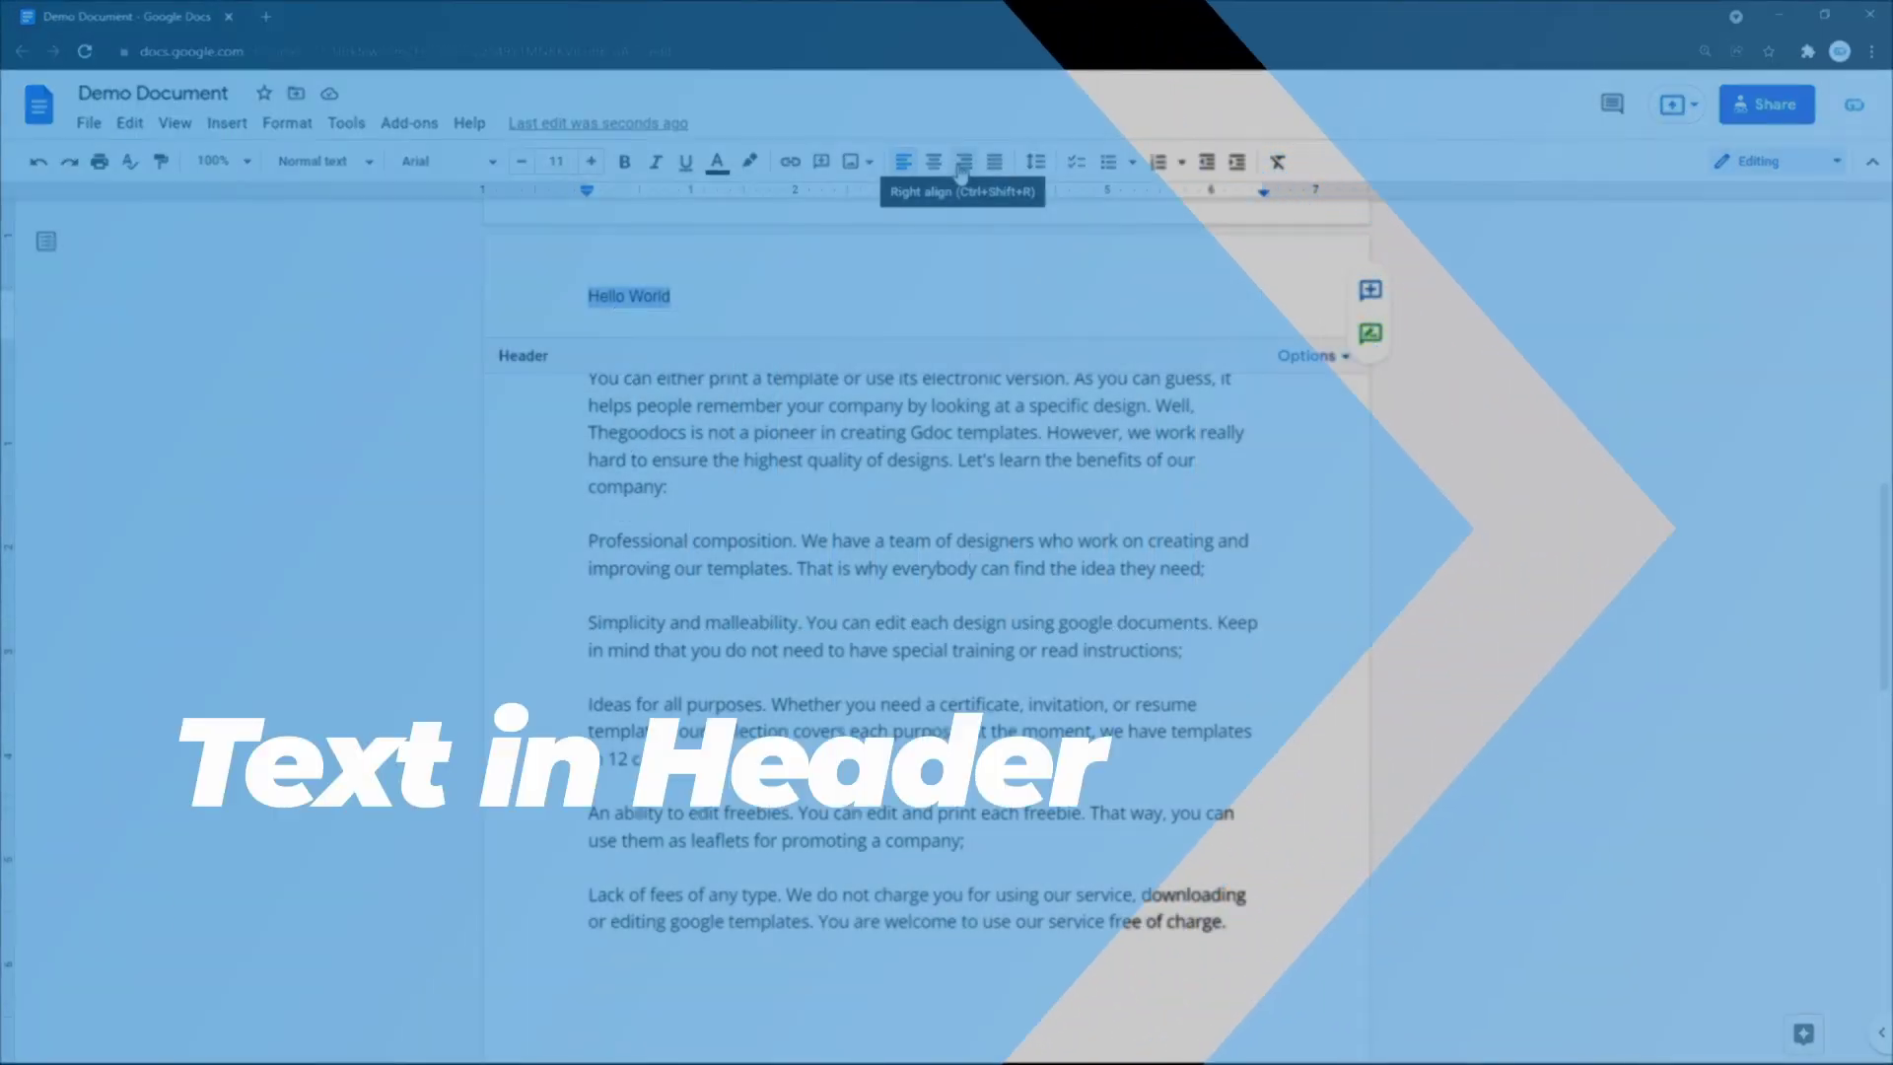
Type 'Hello World' into the page header and select it
left_click(964, 162)
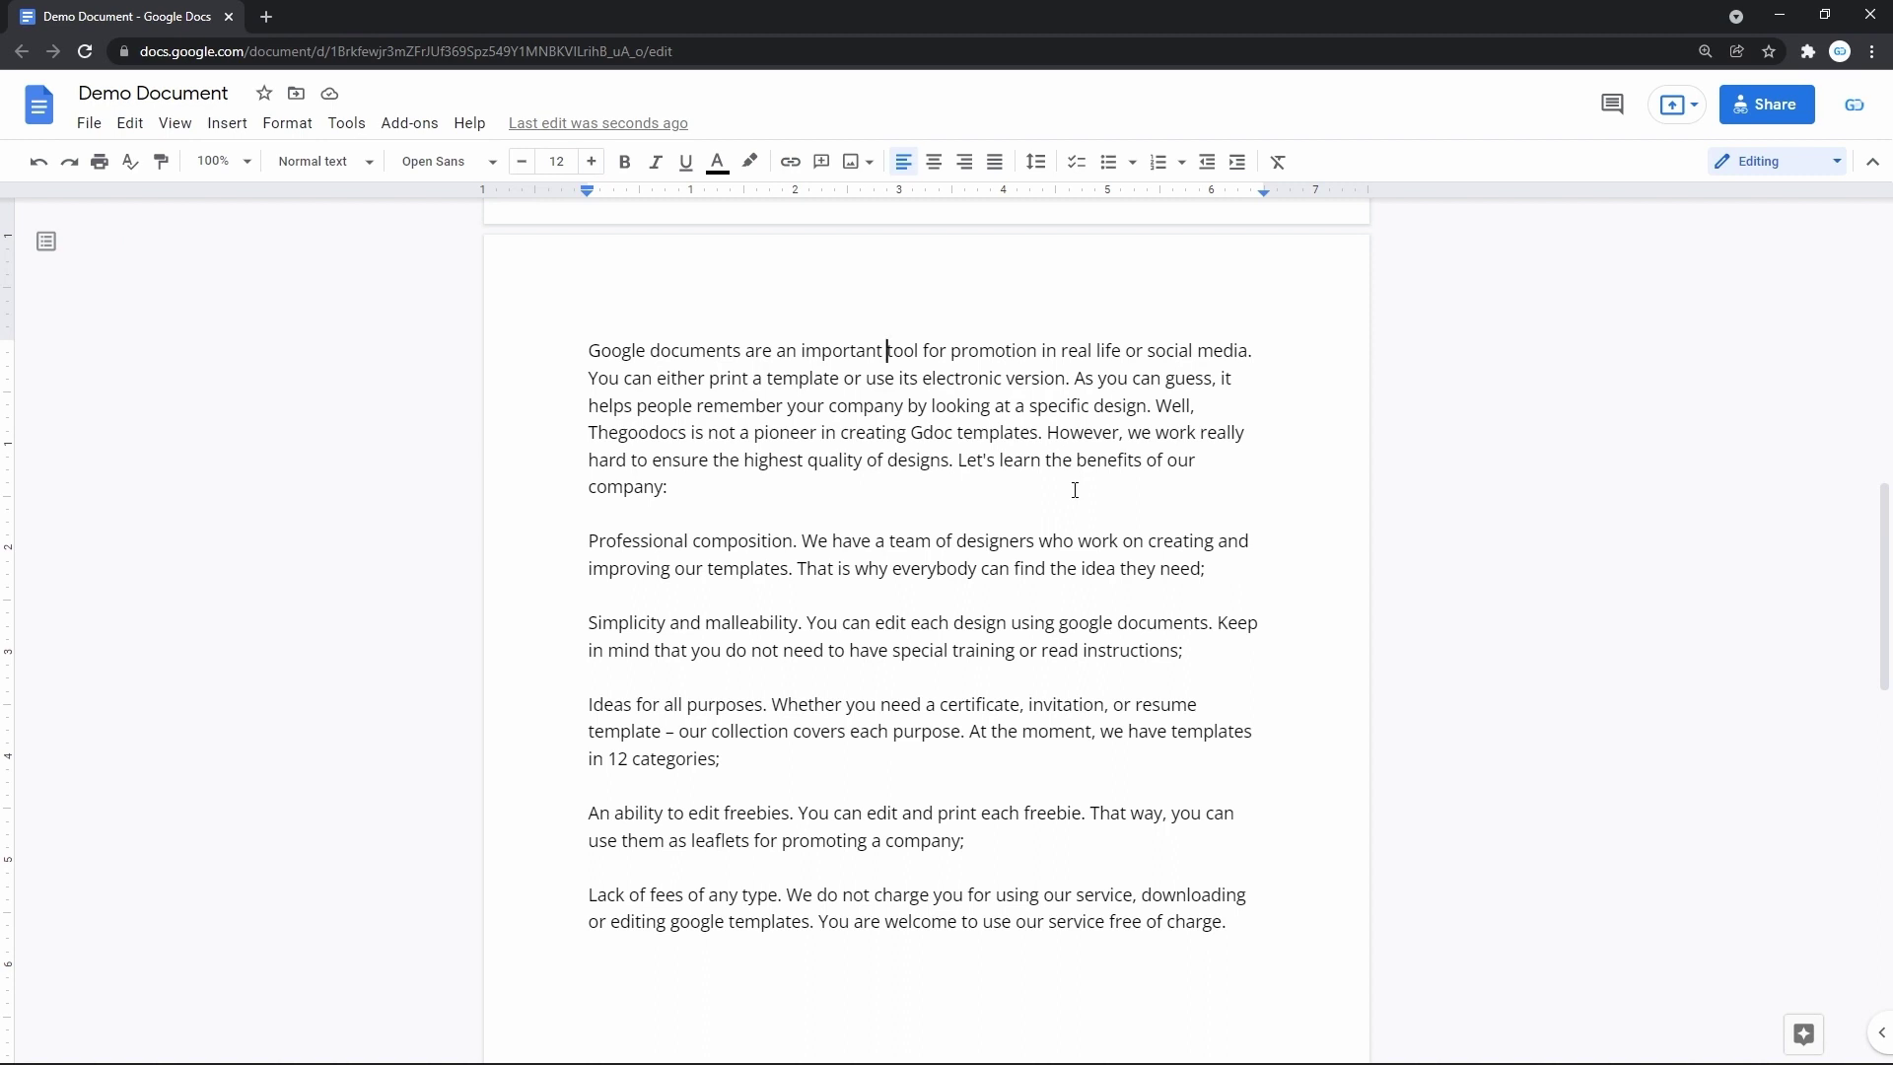
double_click(959, 289)
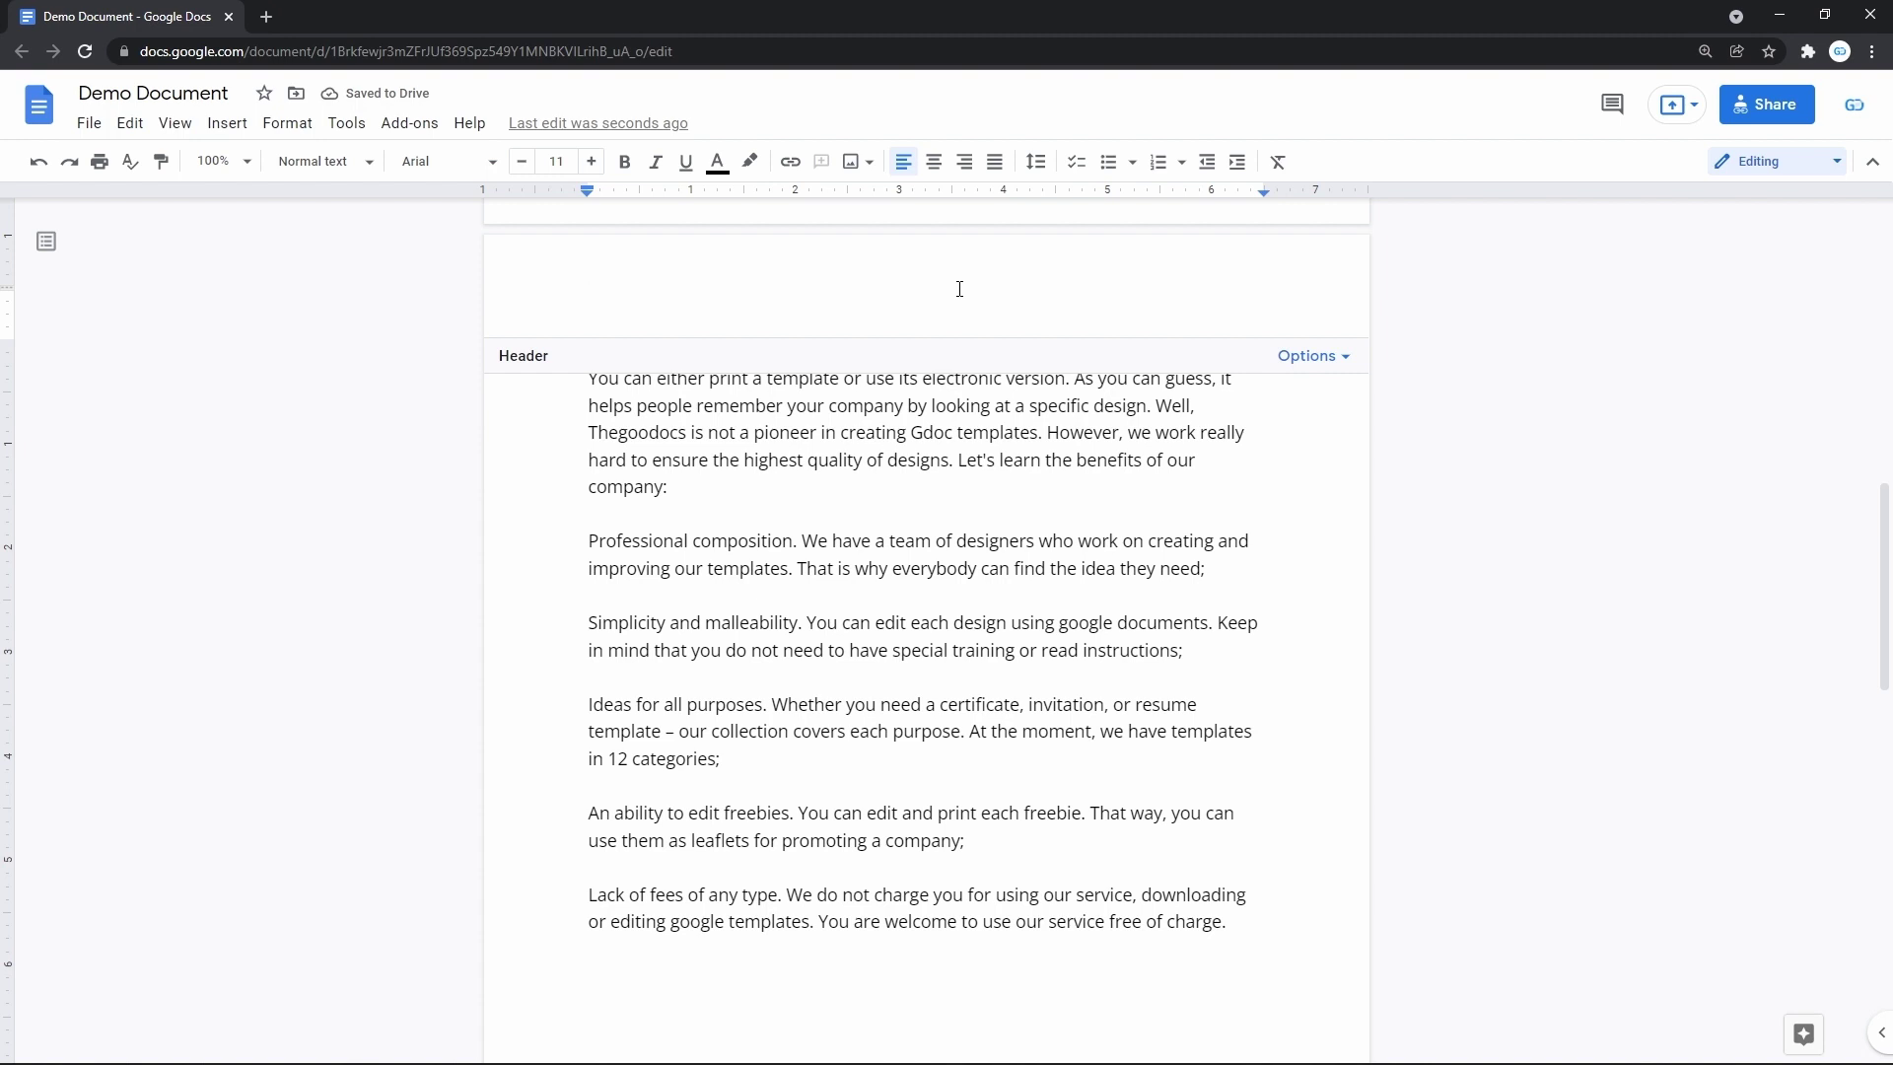
type("Hello World")
left_click_drag(727, 316, 582, 315)
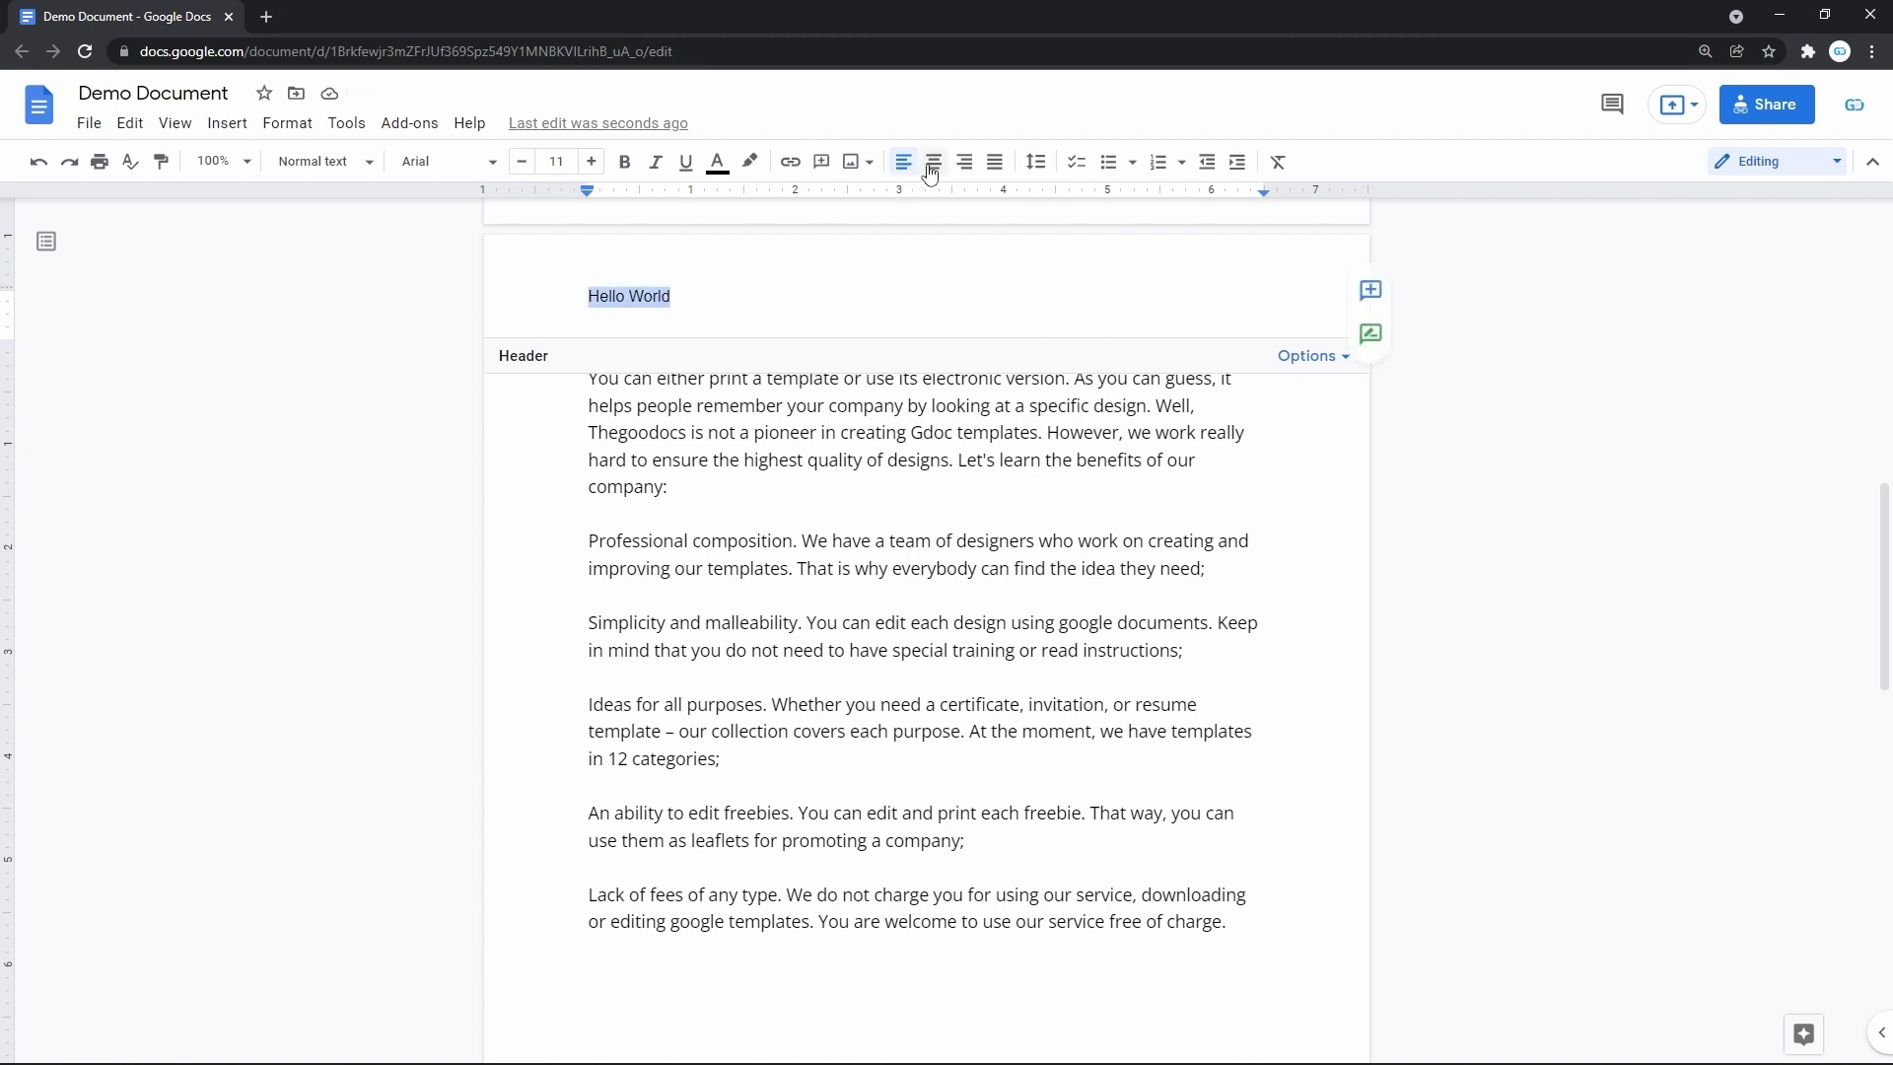
Format the header text right-aligned, Open Sans size 14, bold italic and red
left_click(961, 167)
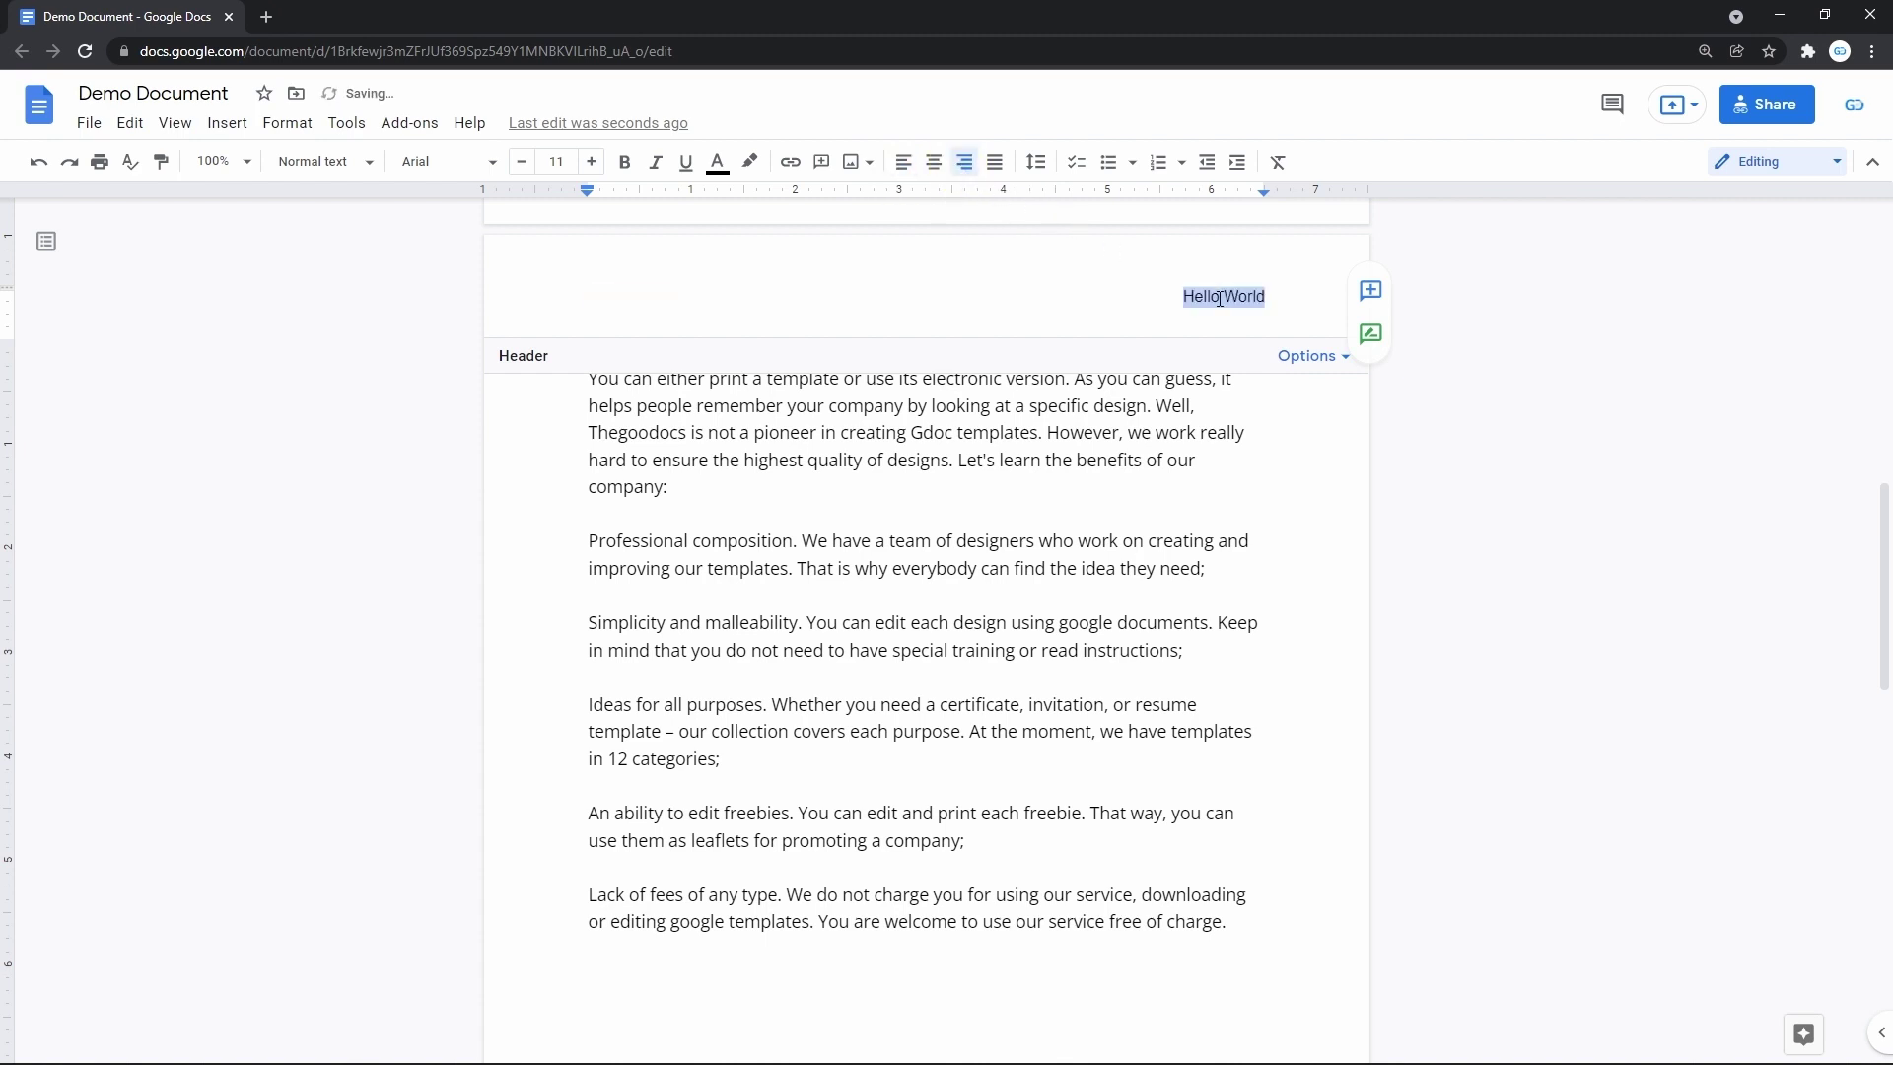
left_click(486, 168)
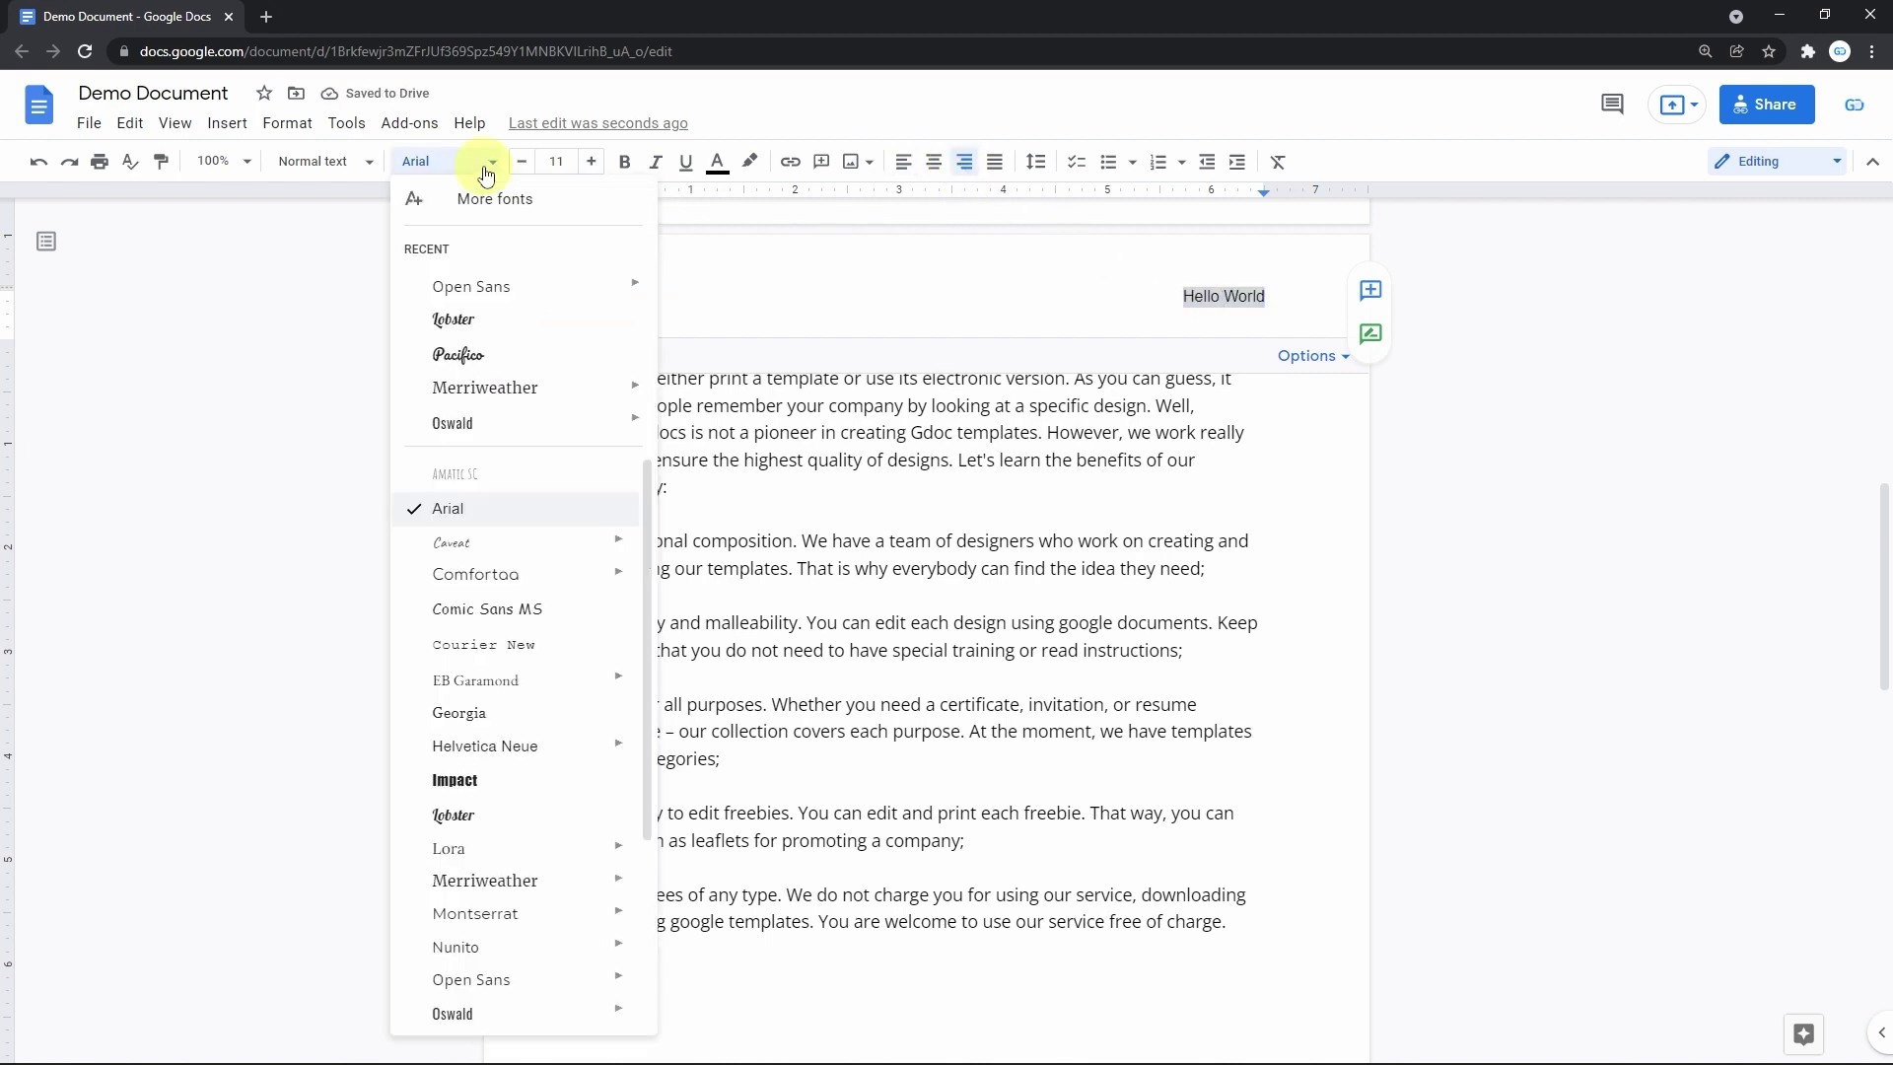
left_click(483, 288)
left_click(590, 163)
left_click(590, 162)
left_click(590, 163)
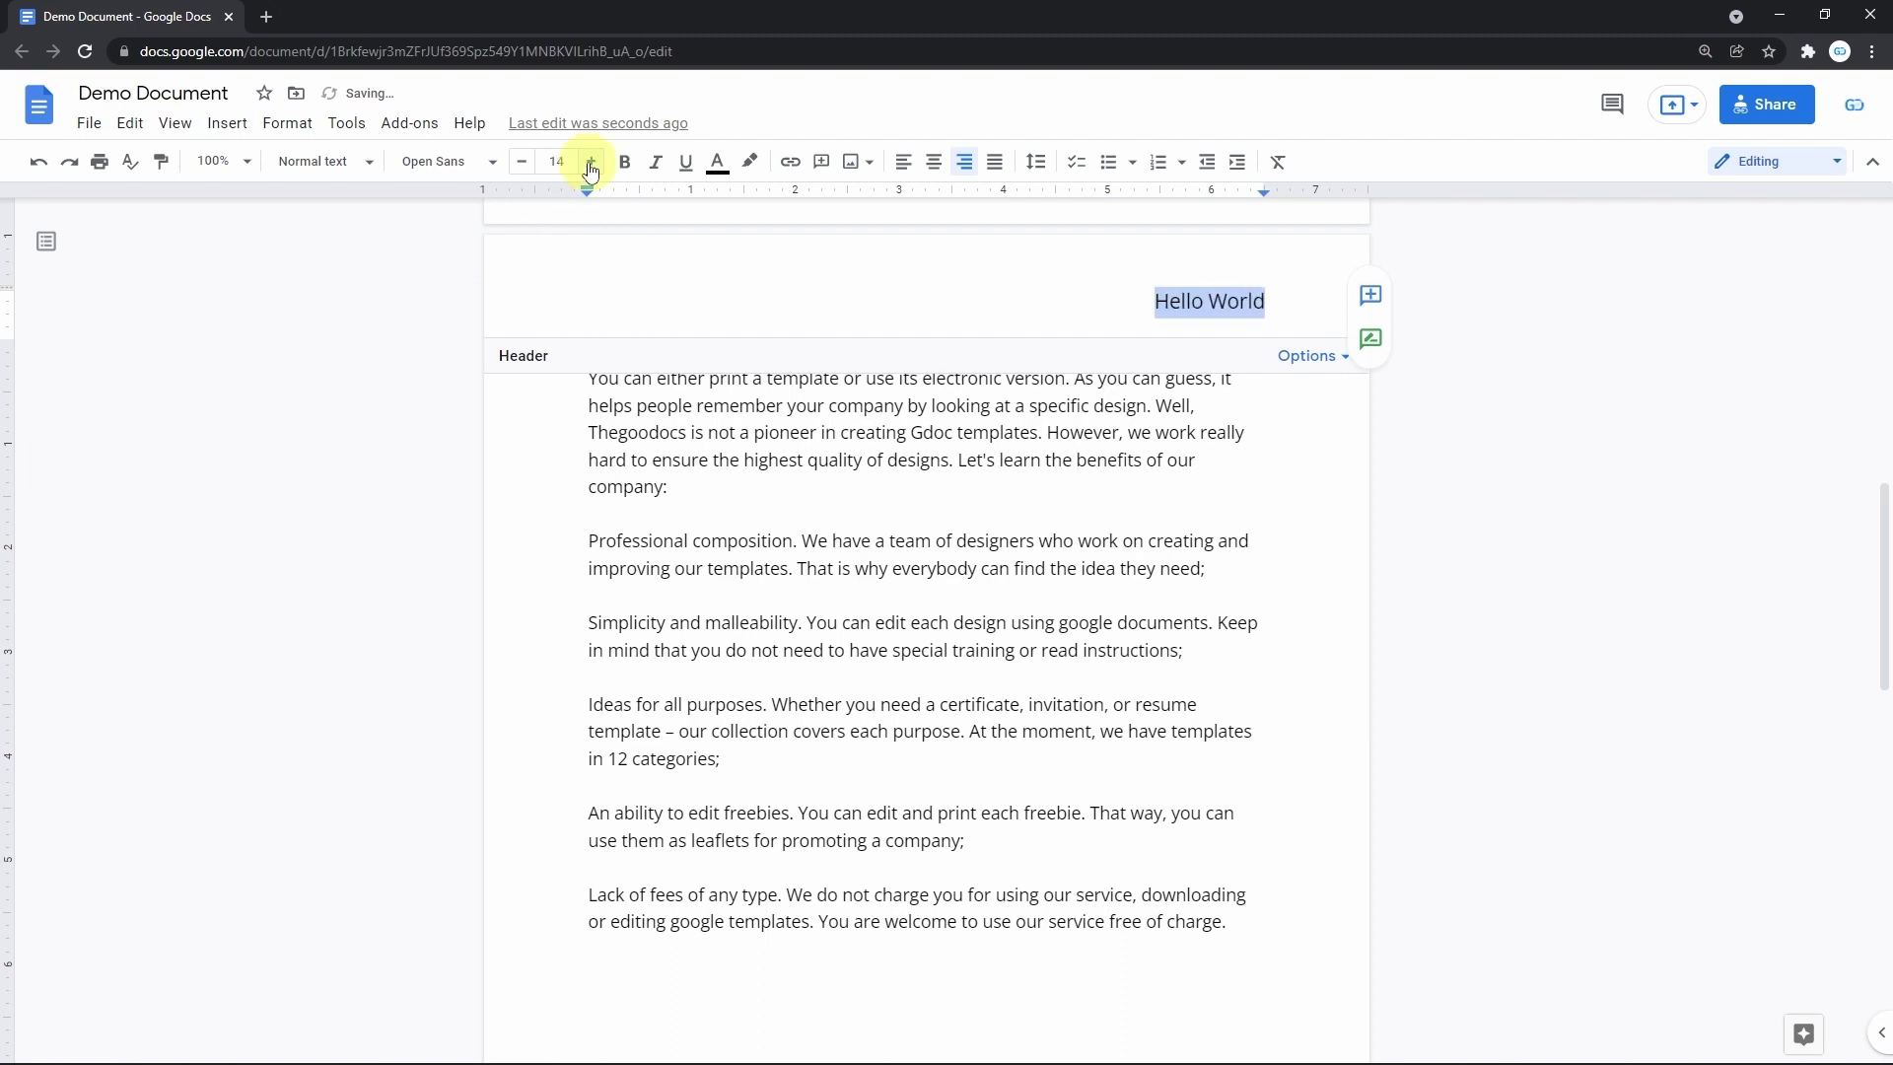
left_click(624, 163)
left_click(656, 163)
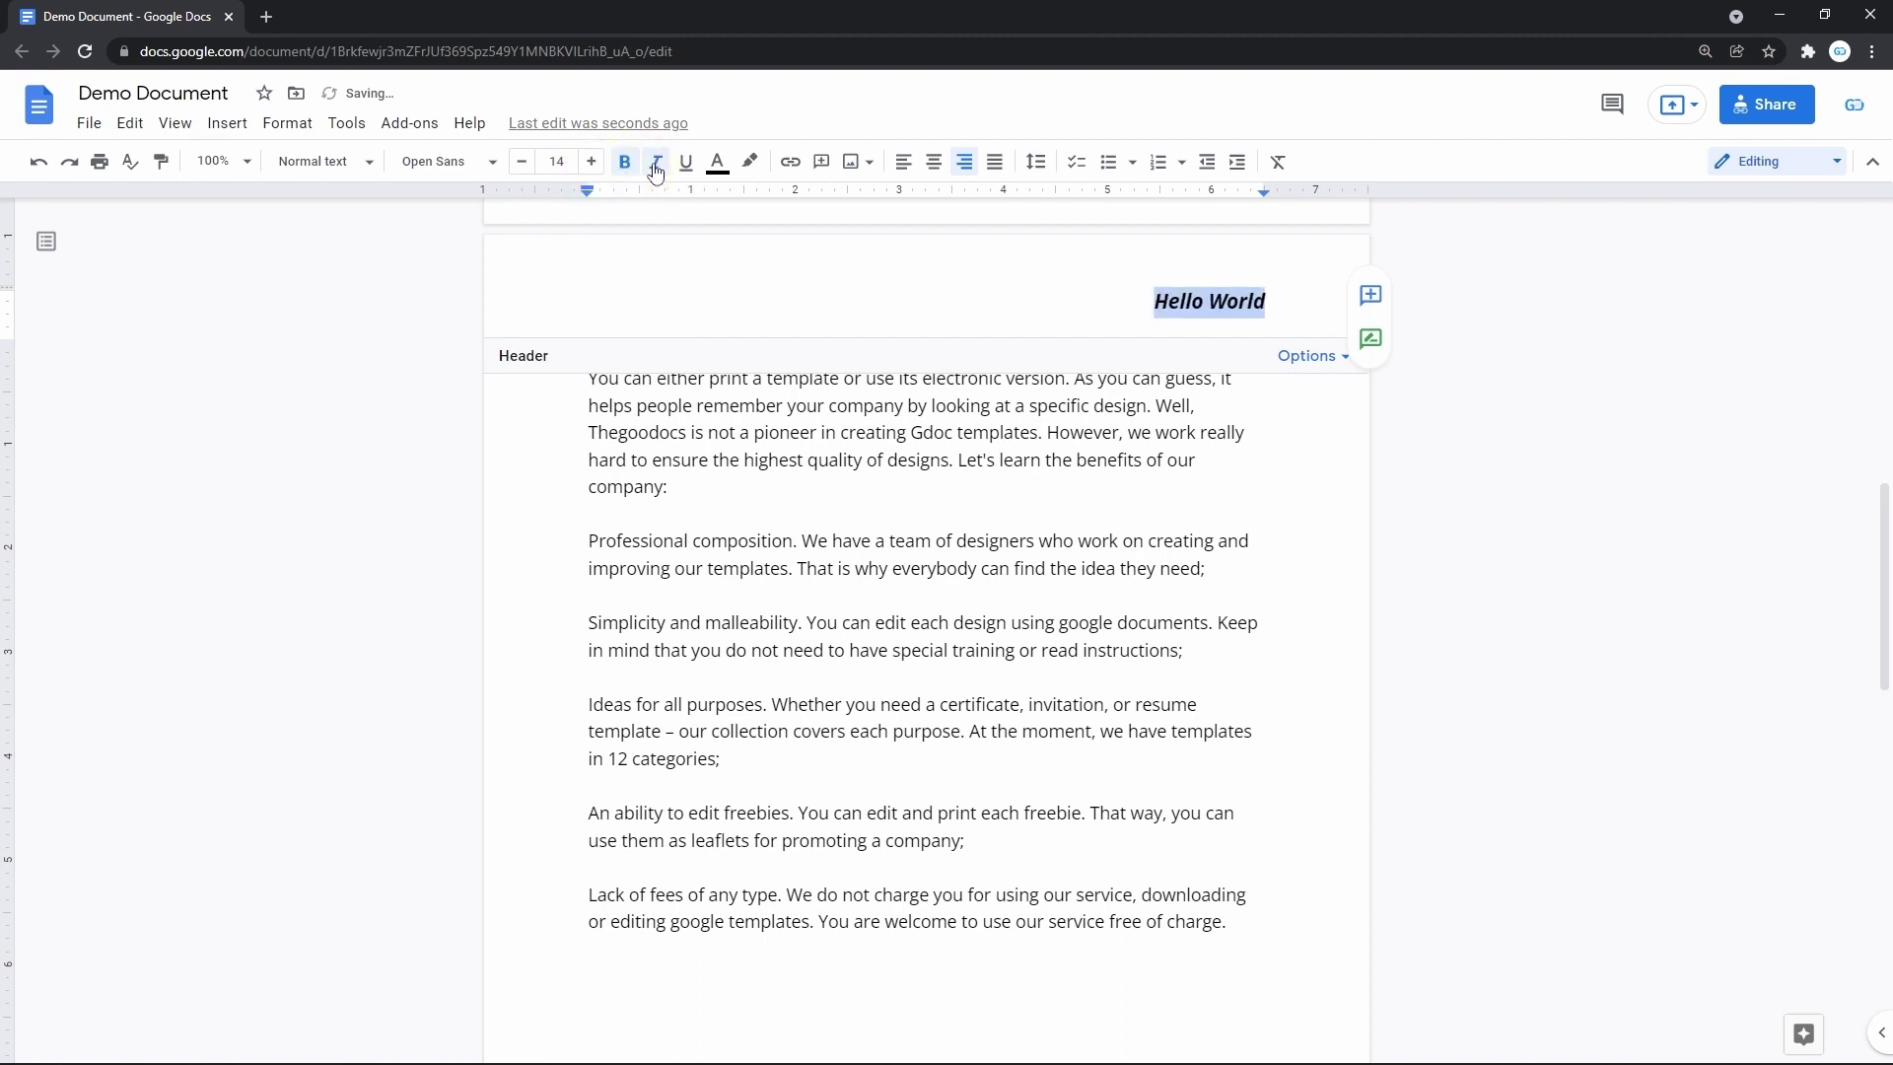
left_click(718, 163)
left_click(748, 290)
left_click(1155, 298)
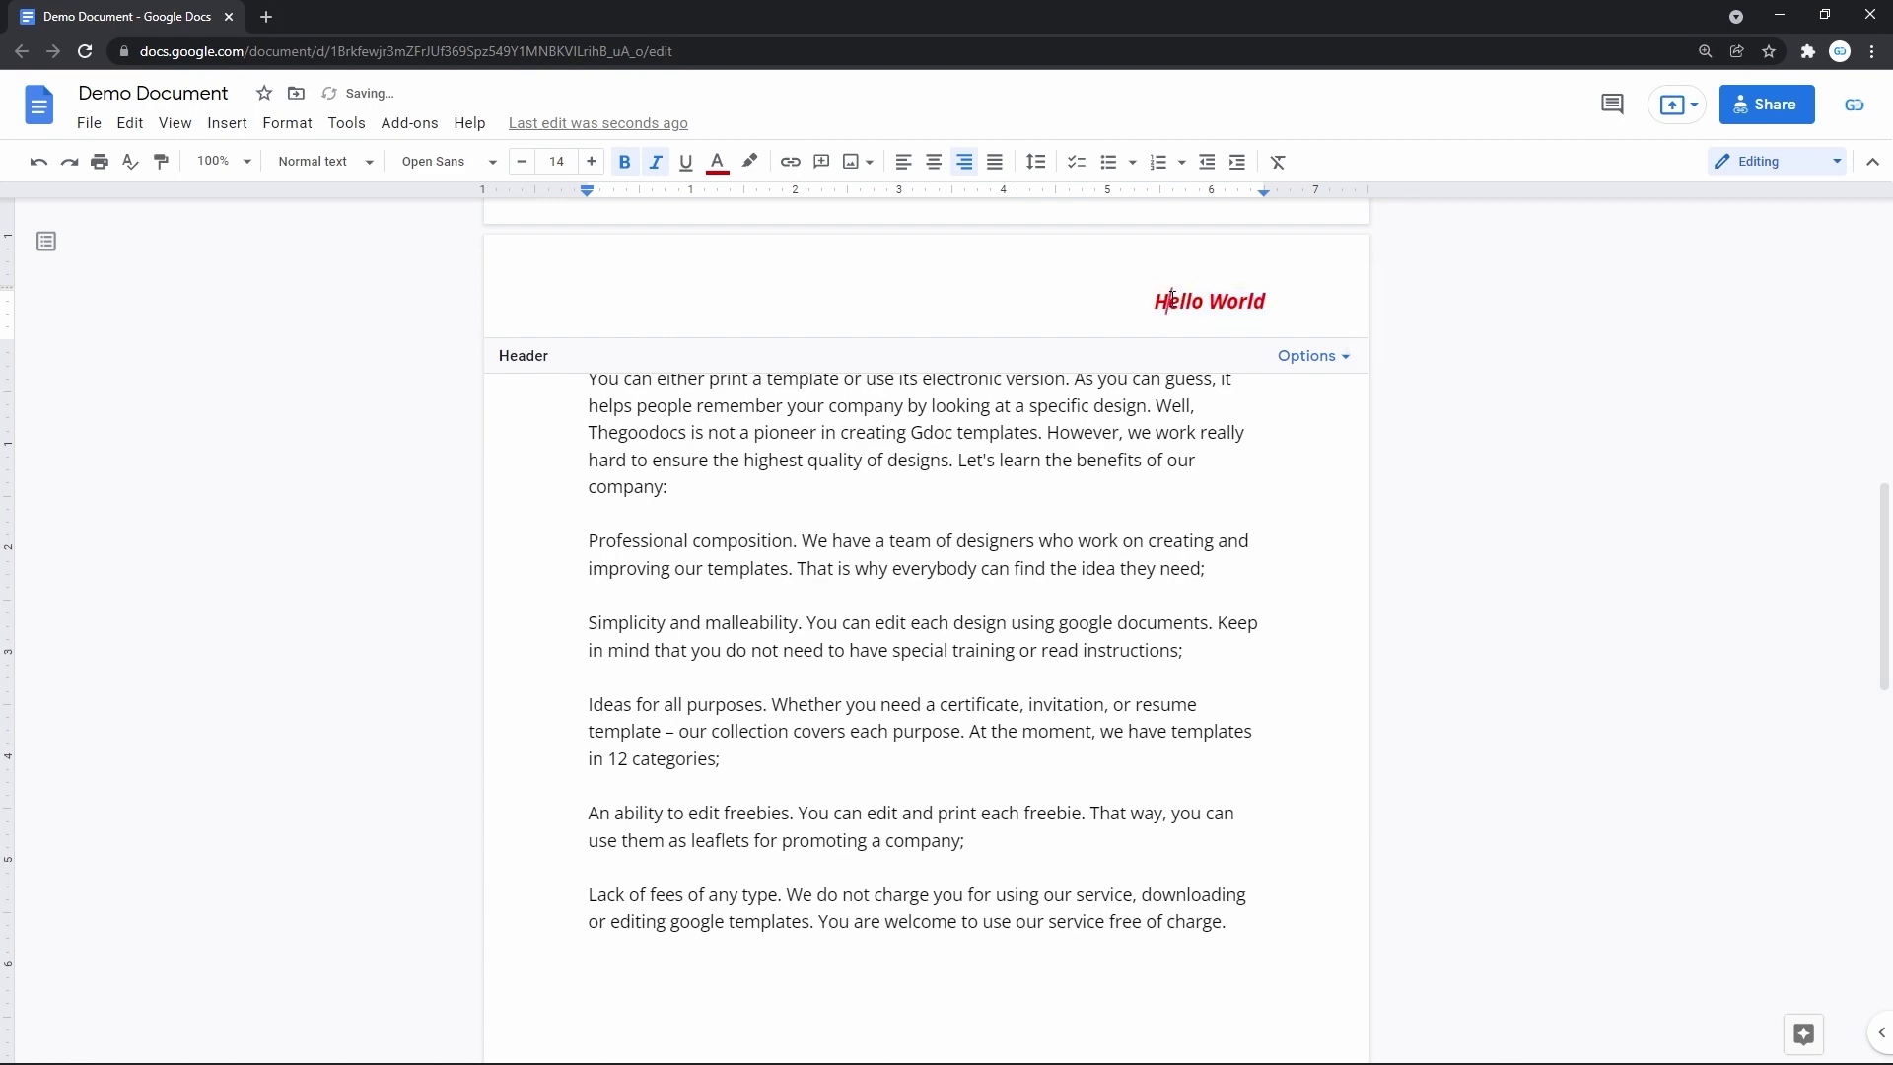
left_click(1121, 589)
scroll(1122, 589, "down", 6)
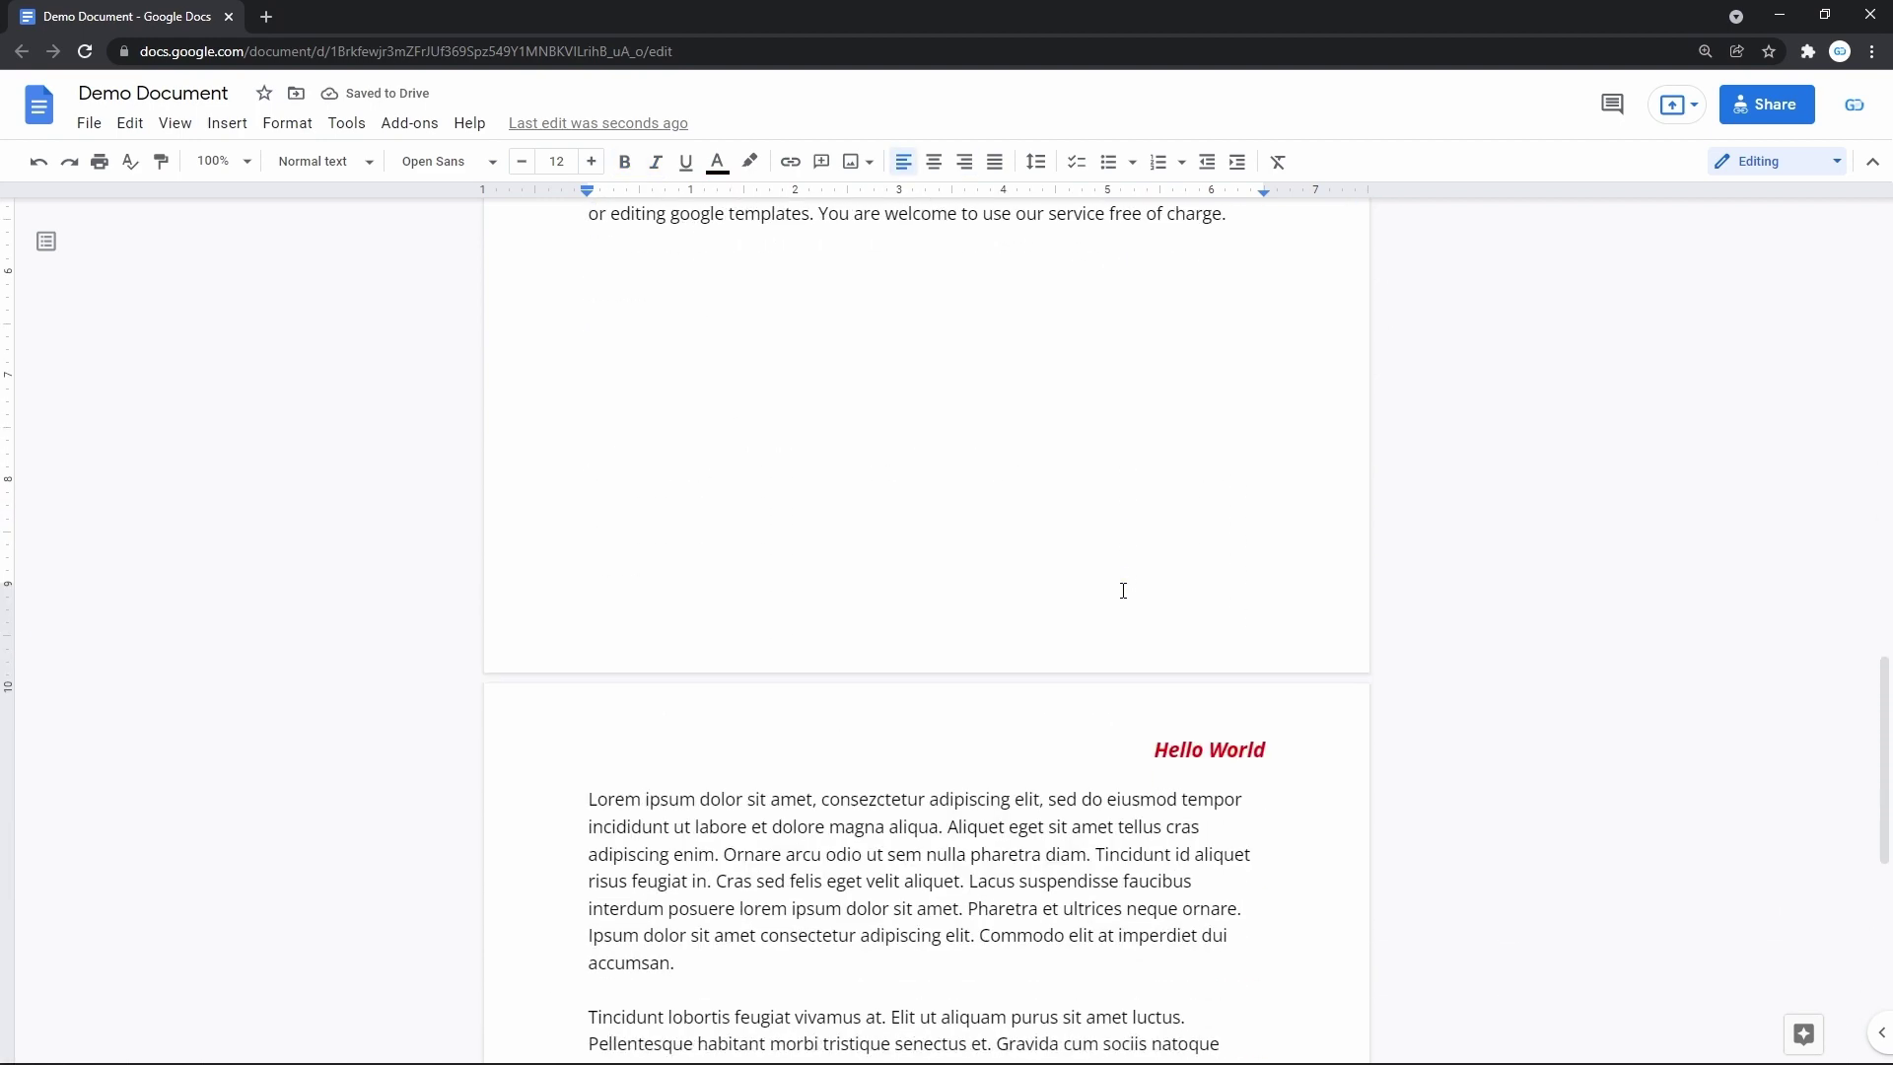
Check the Hello World header on page 2, then delete 'Hello' so only 'World' remains
scroll(1123, 590, "down", 3)
left_click(1171, 488)
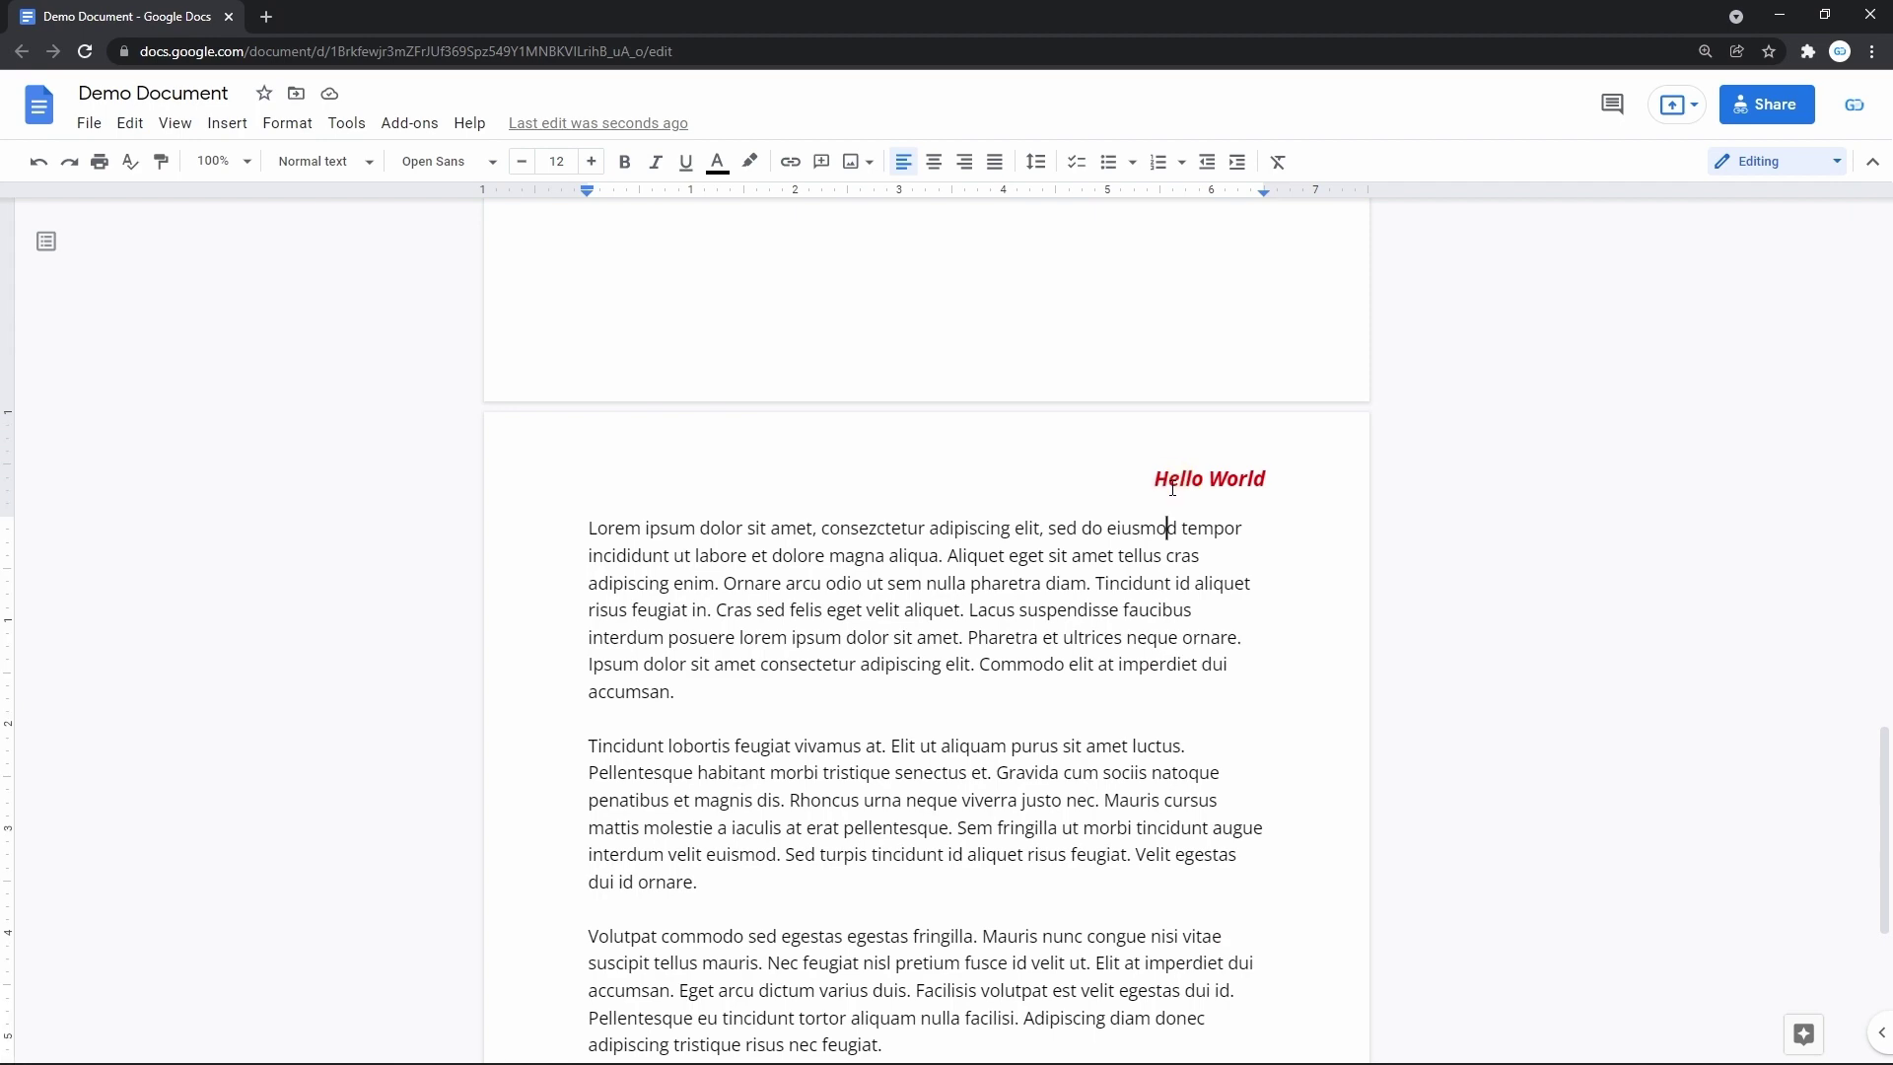
scroll(1171, 488, "up", 10)
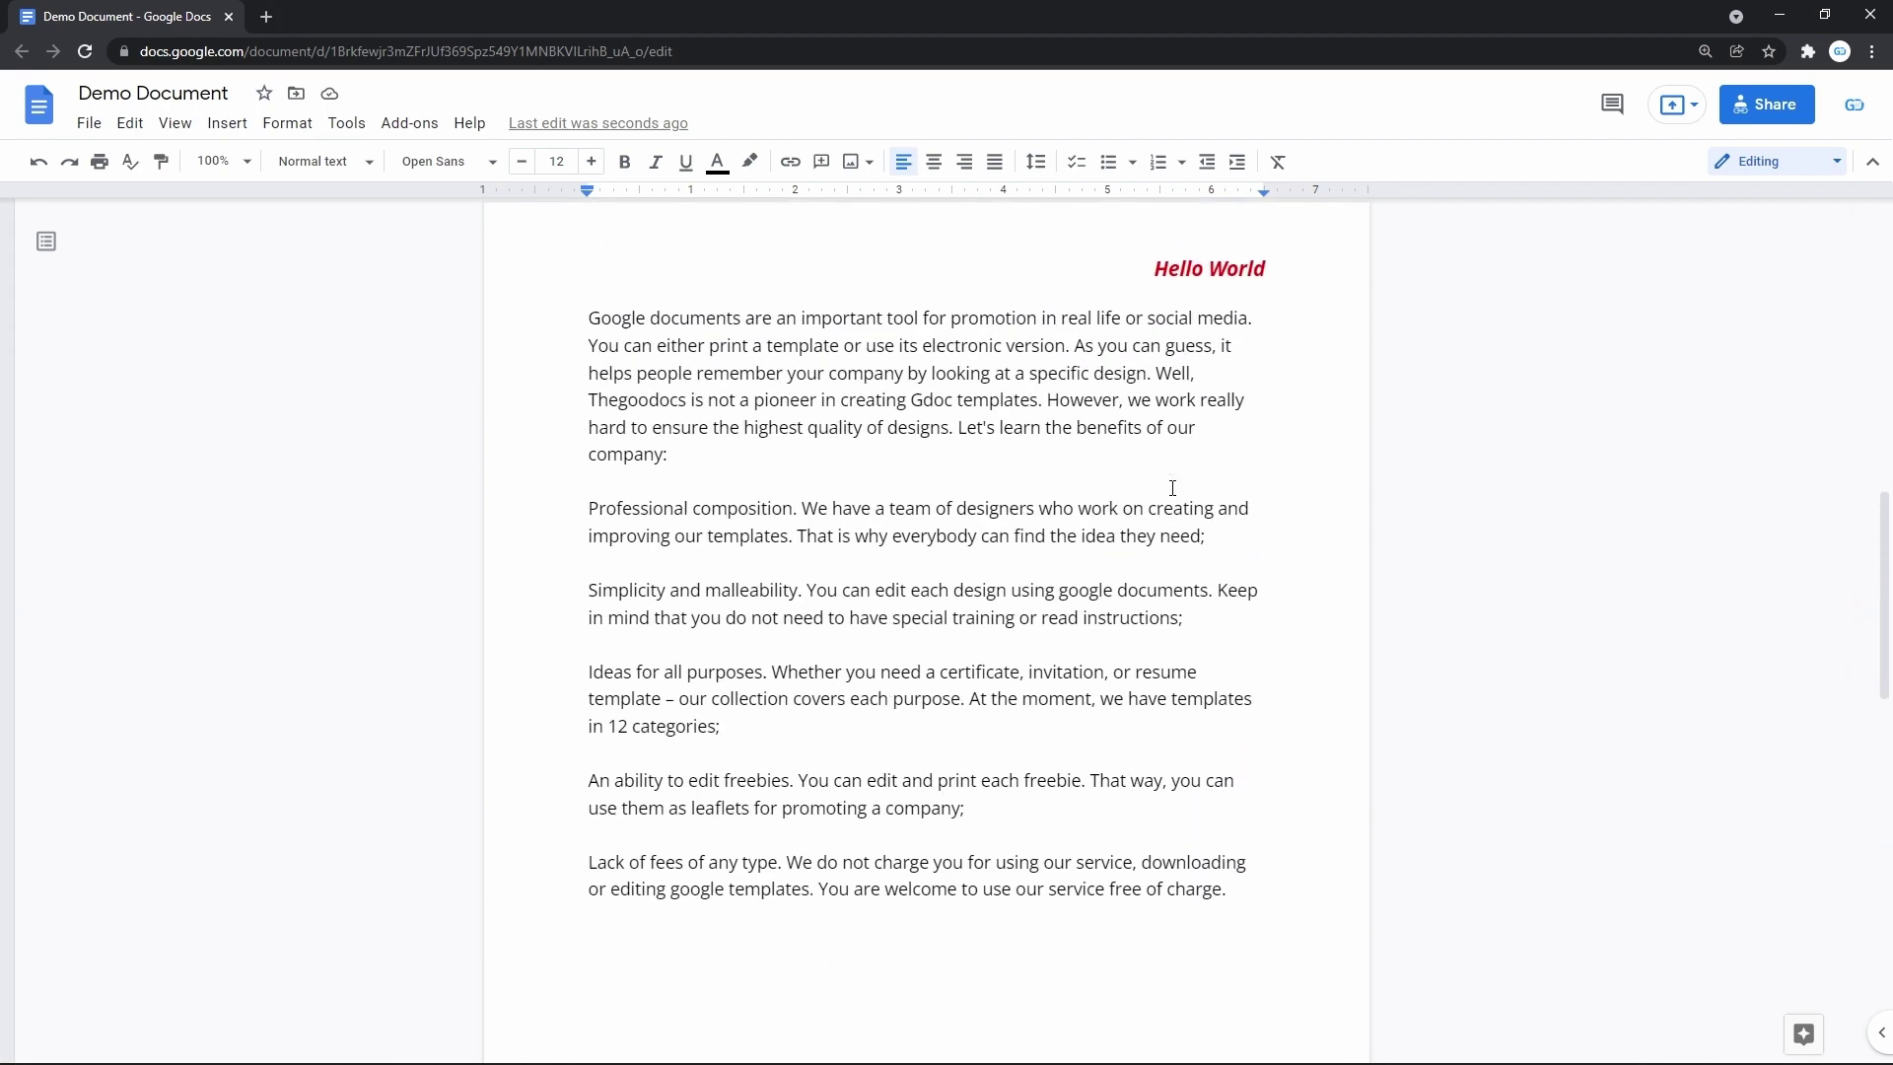
scroll(1171, 488, "down", 10)
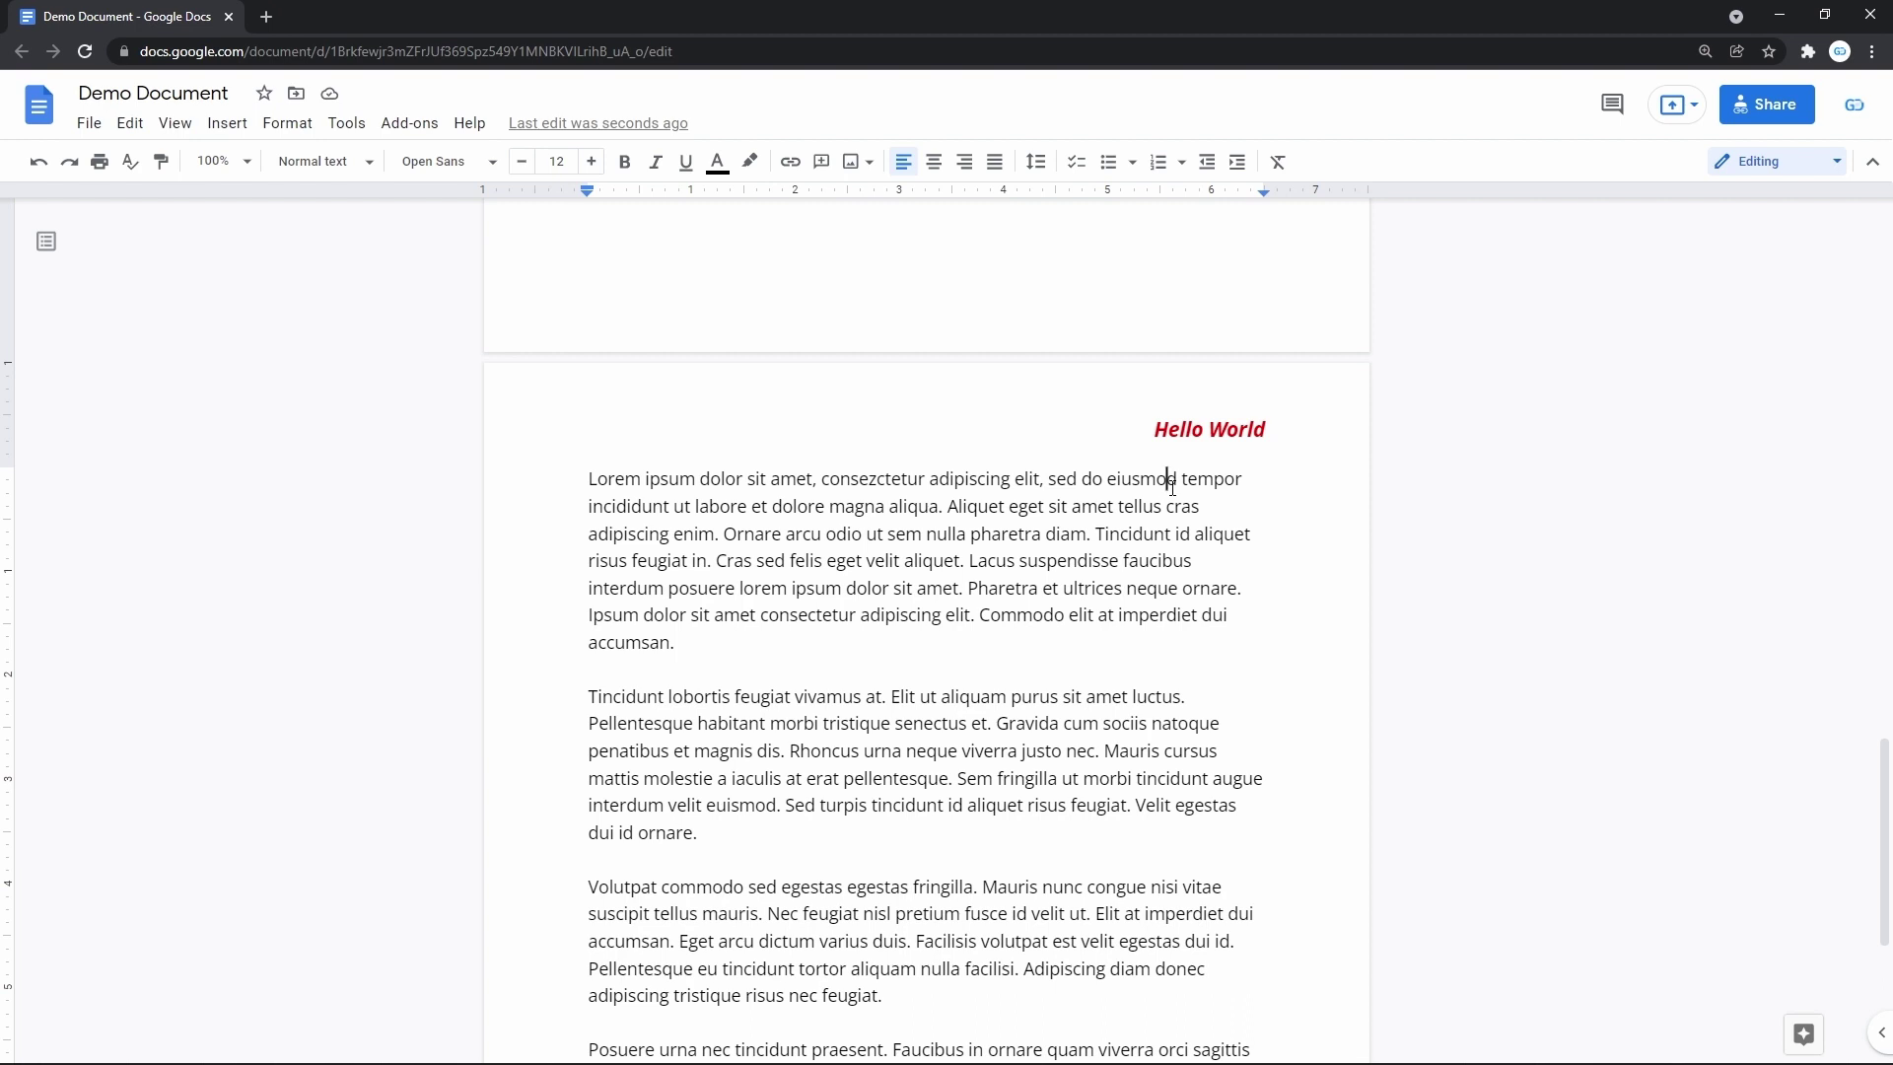
double_click(1210, 432)
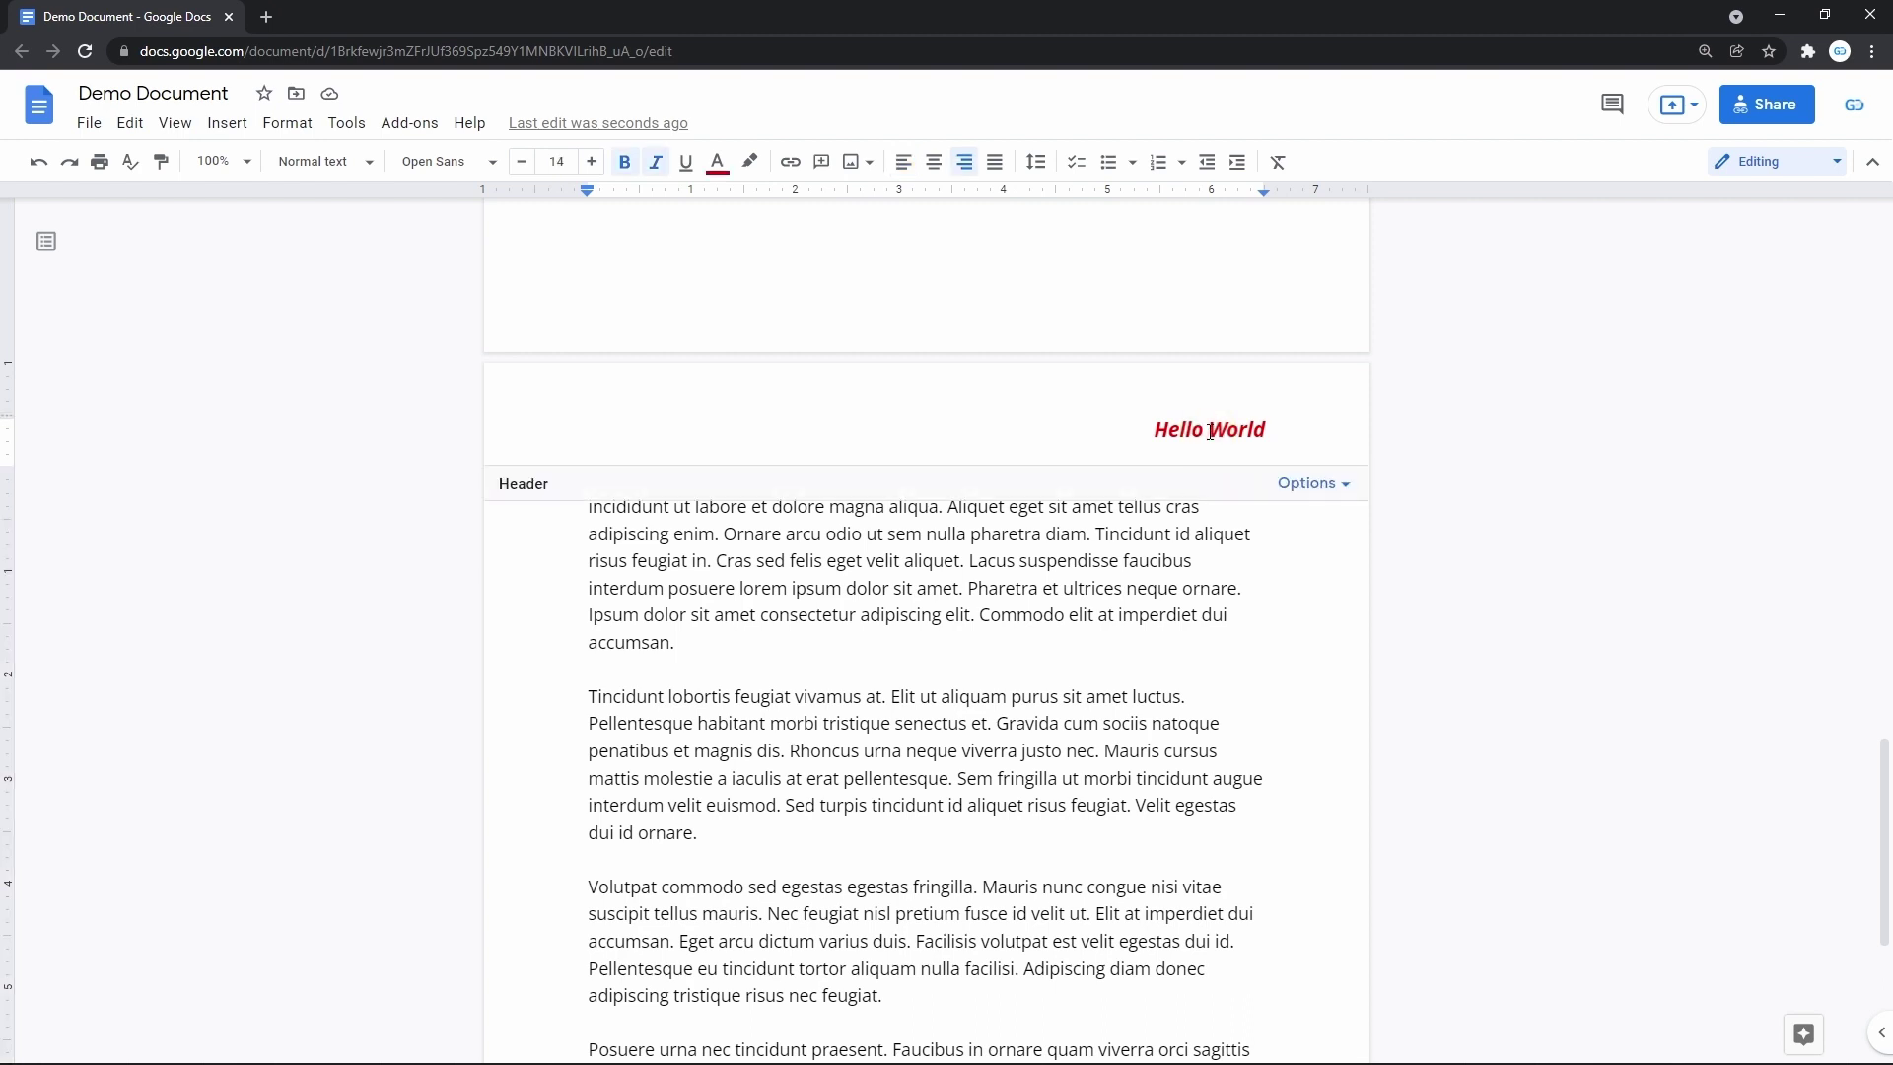
key("shift+Home")
key("BackSpace")
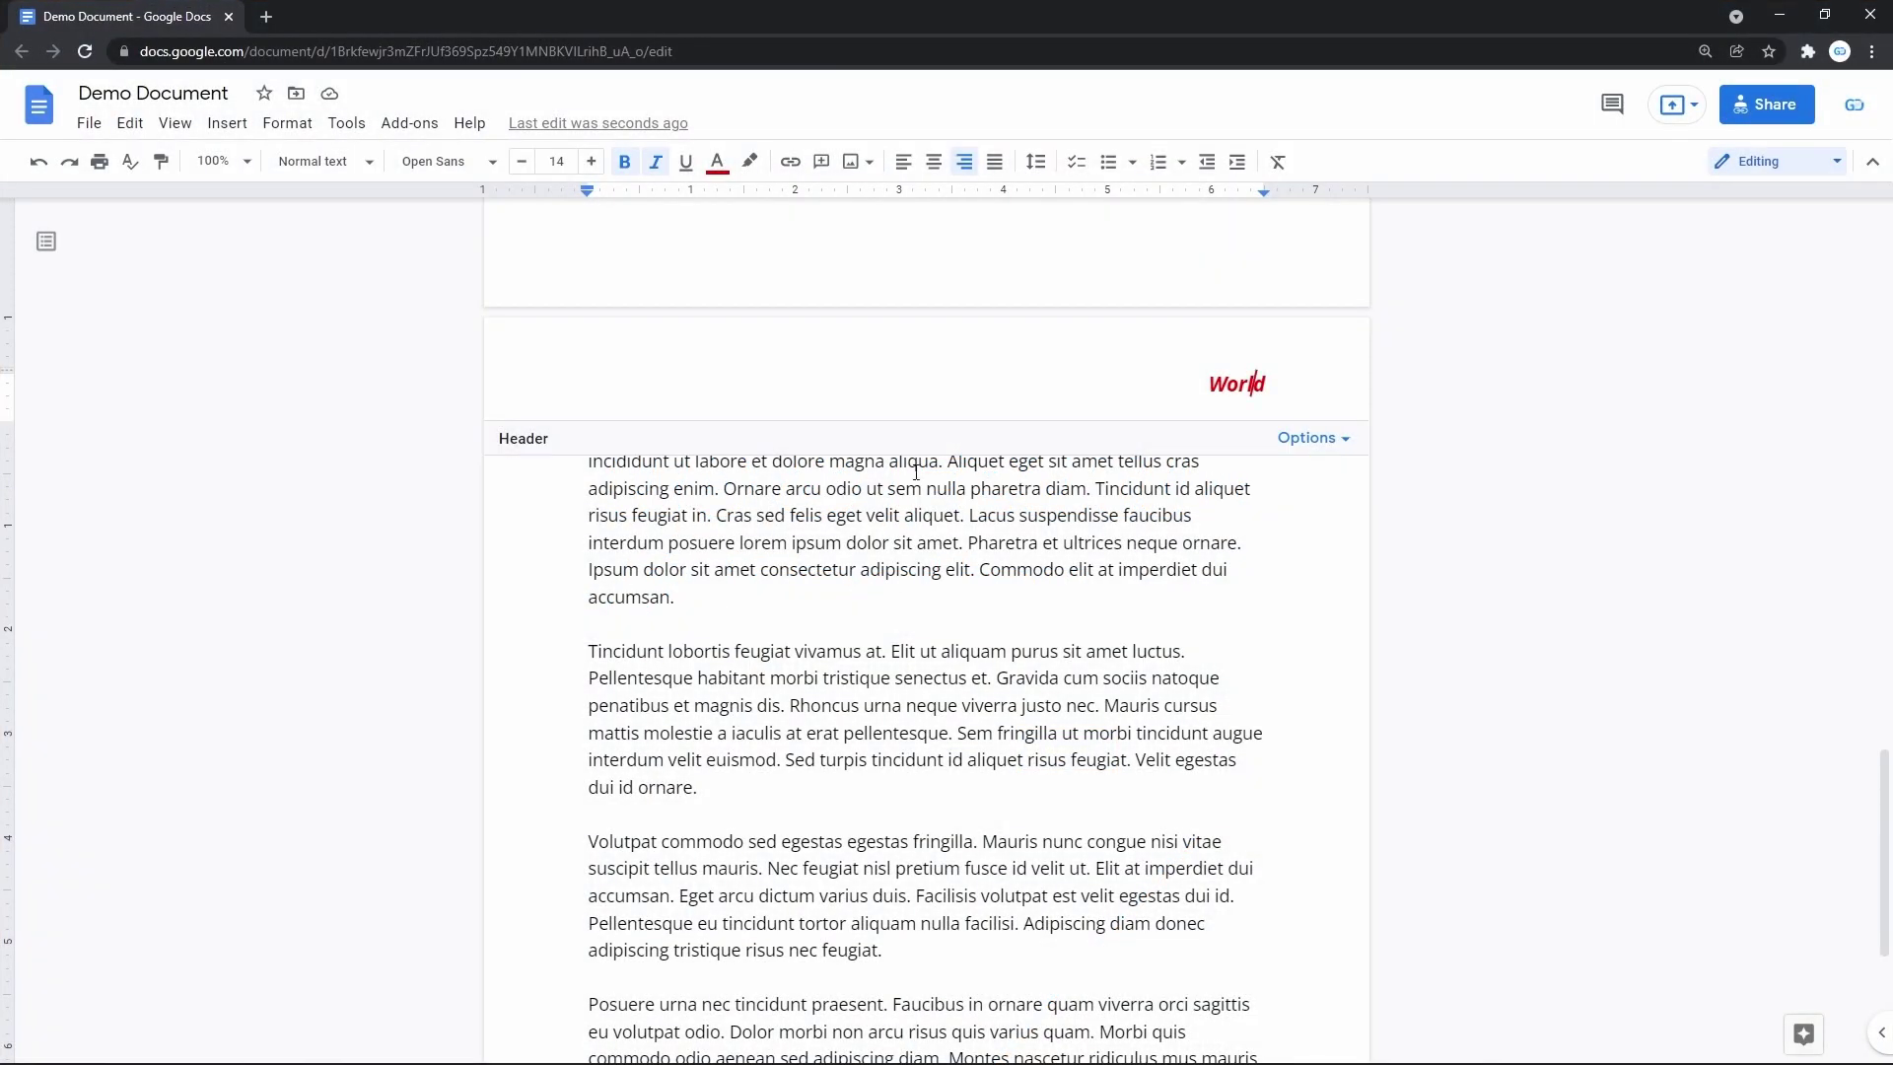
Replace the 'World' header text with the uploaded 11.png GooDocs logo image
double_click(1224, 385)
key("BackSpace")
left_click(227, 125)
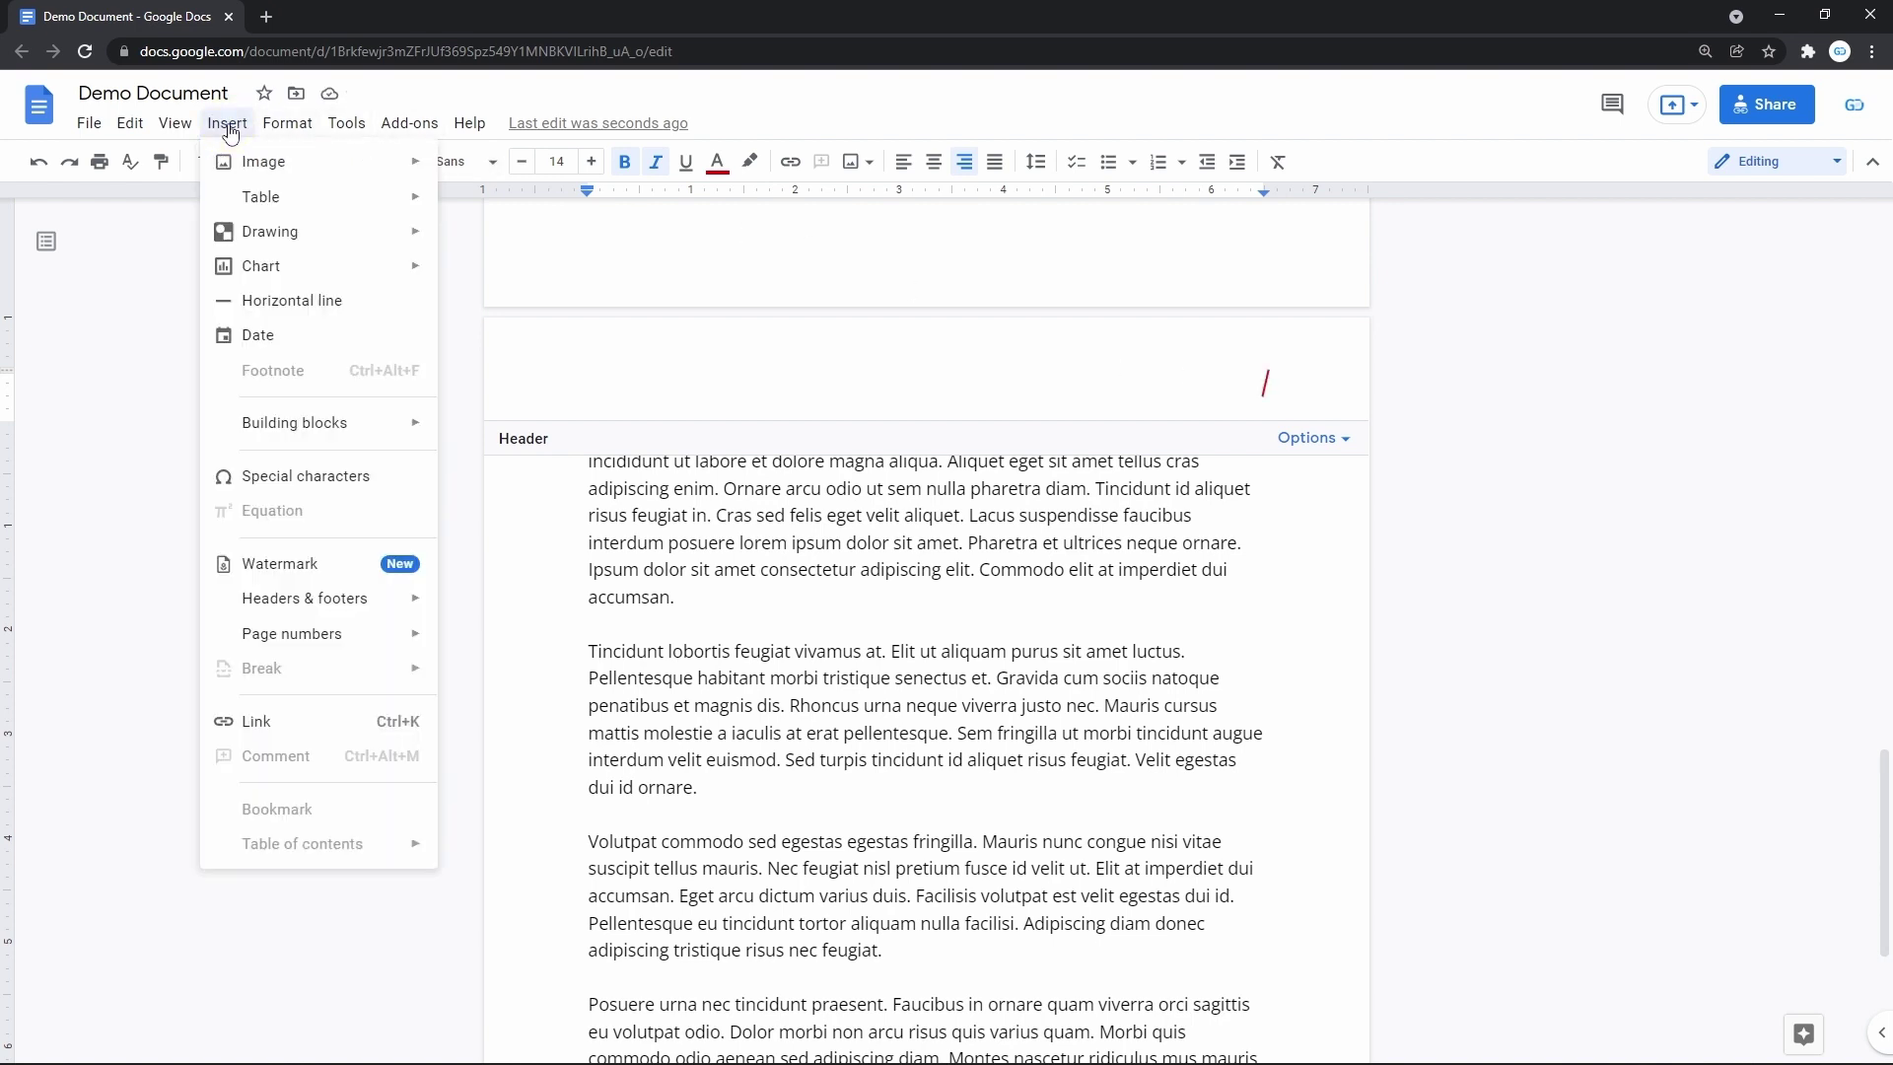
mouse_move(237, 175)
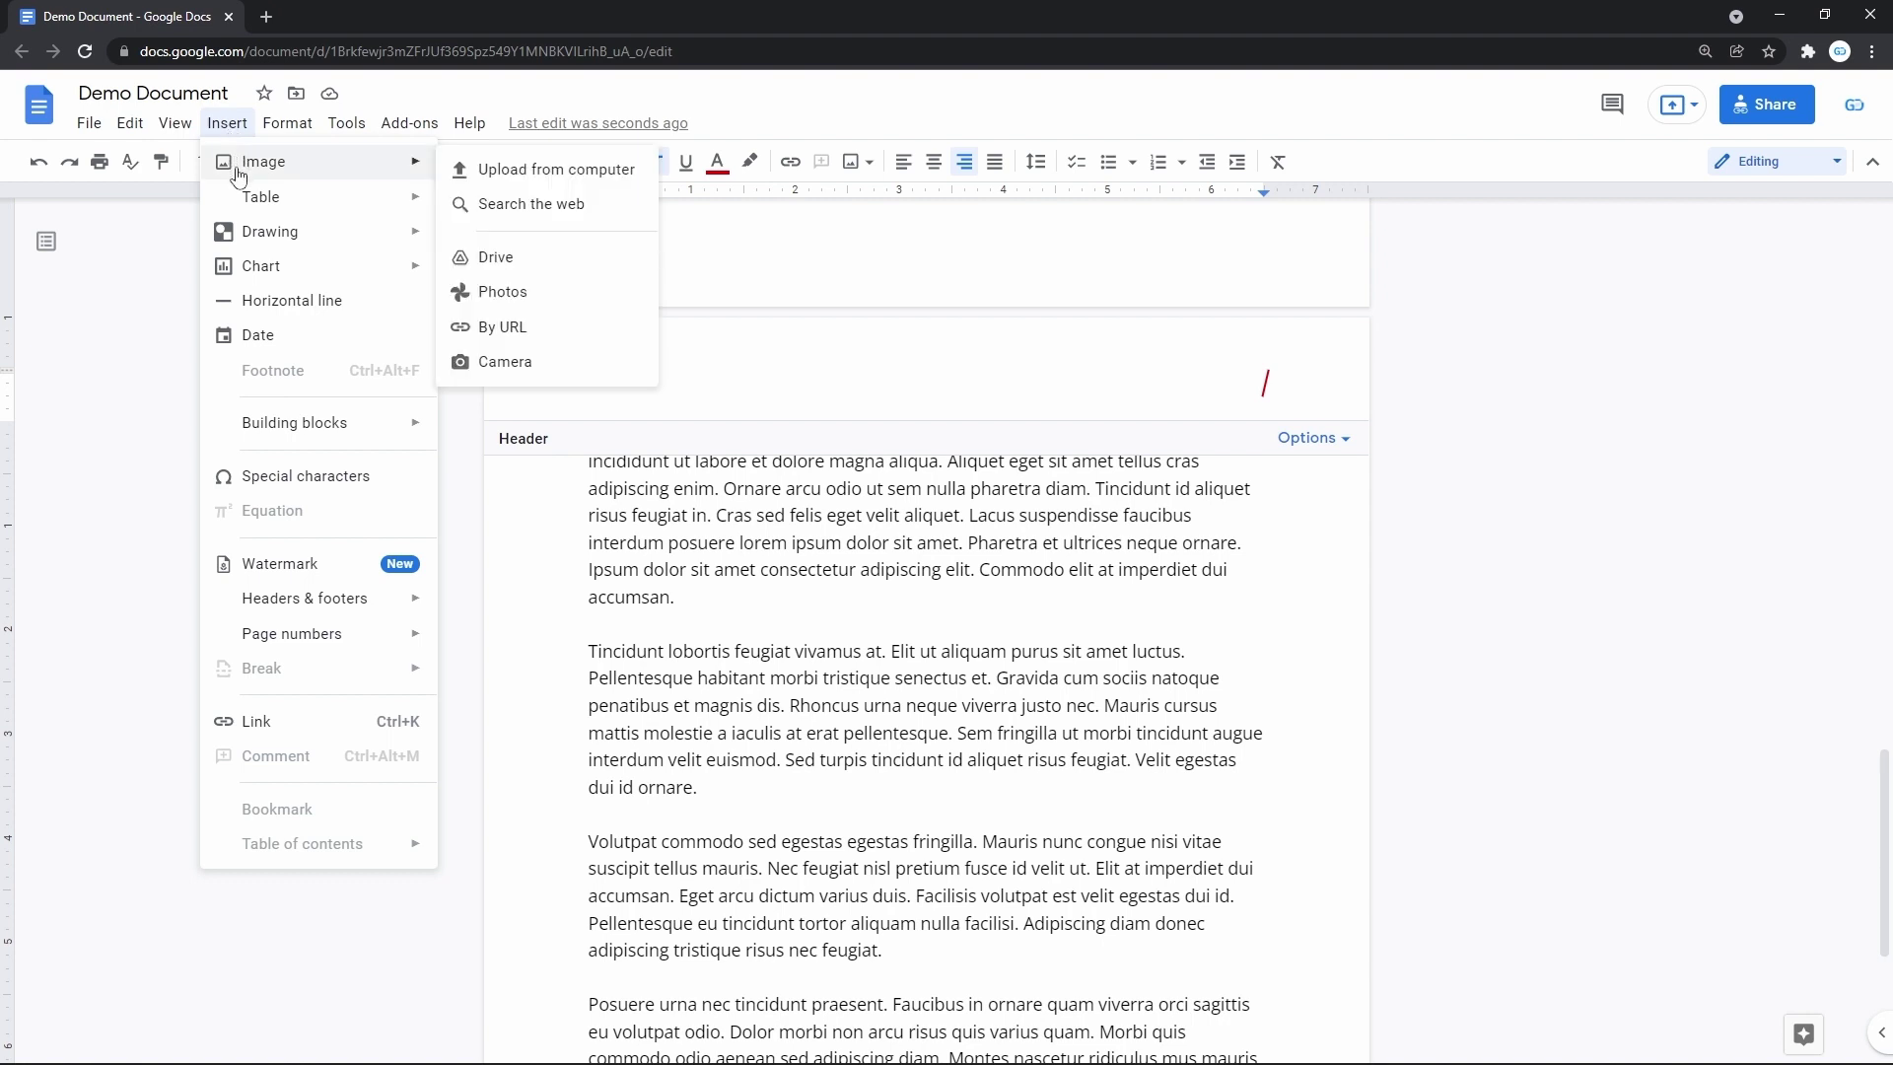
left_click(501, 172)
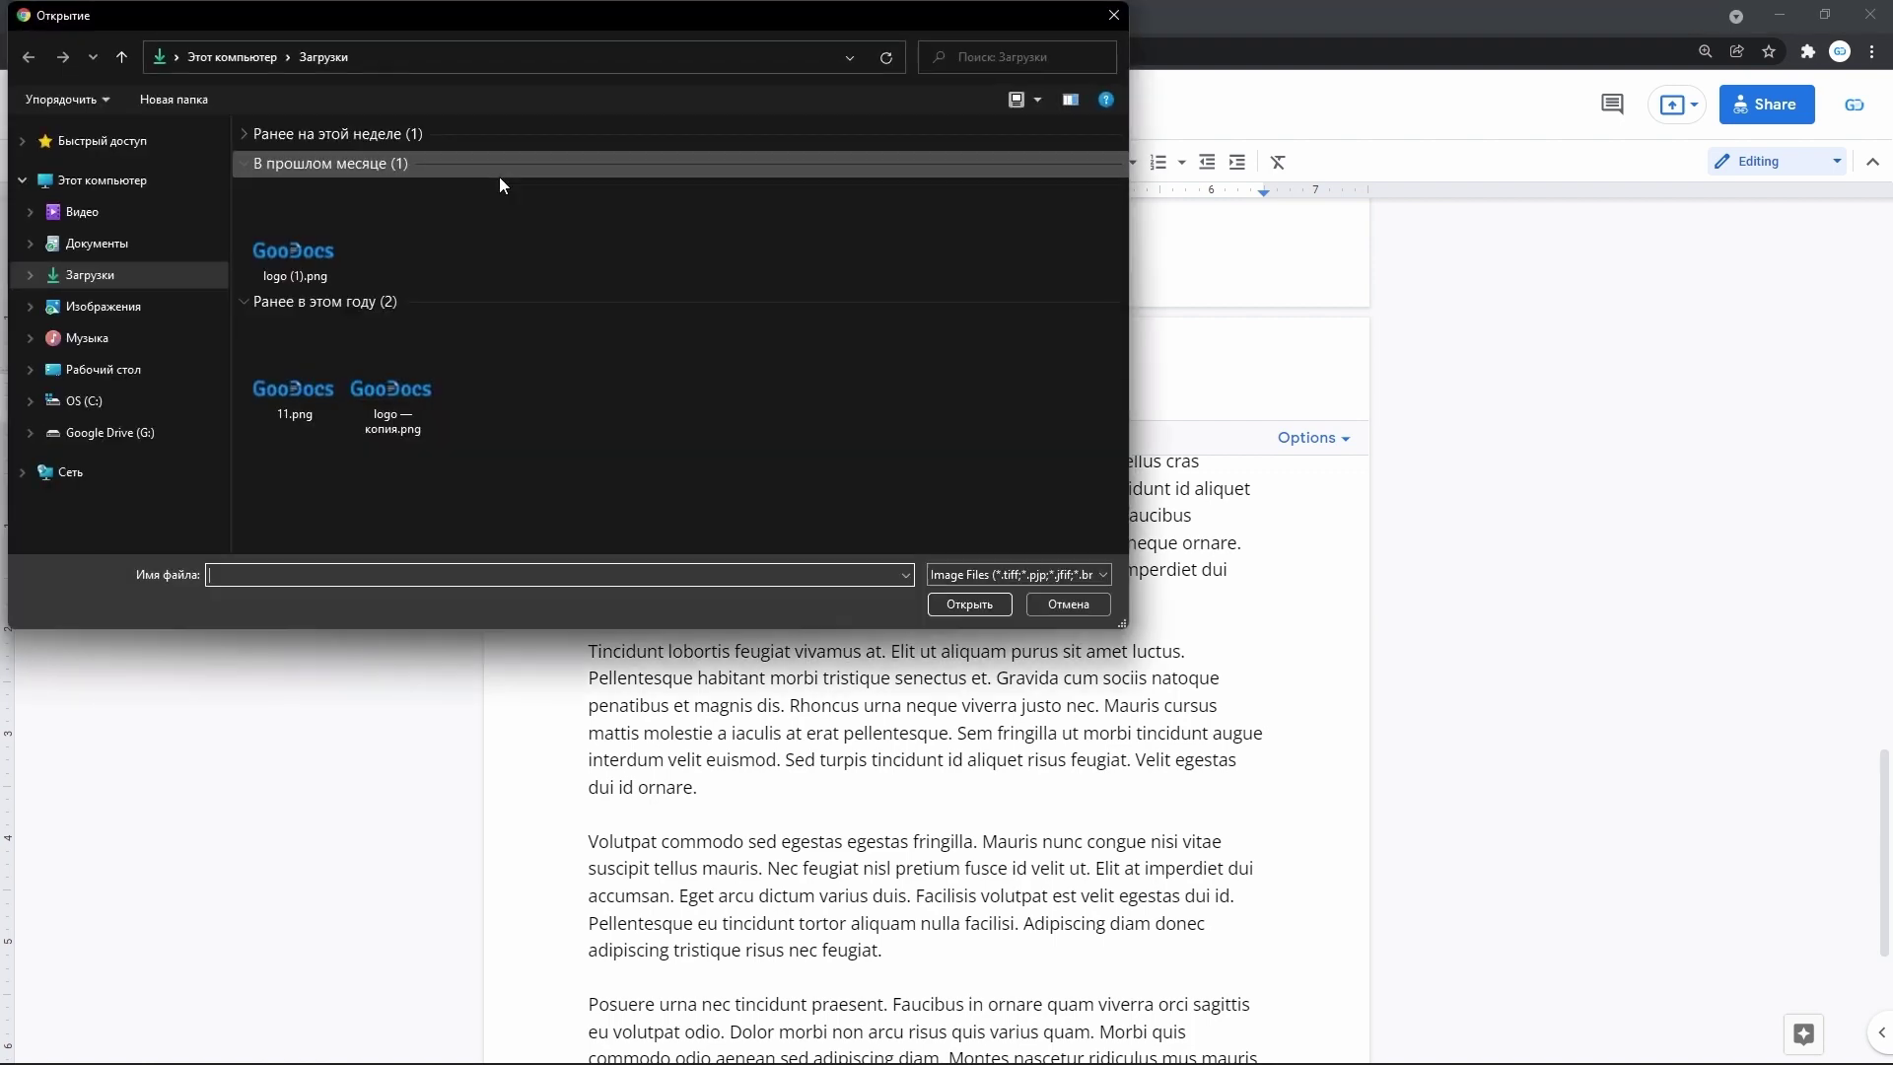
double_click(309, 380)
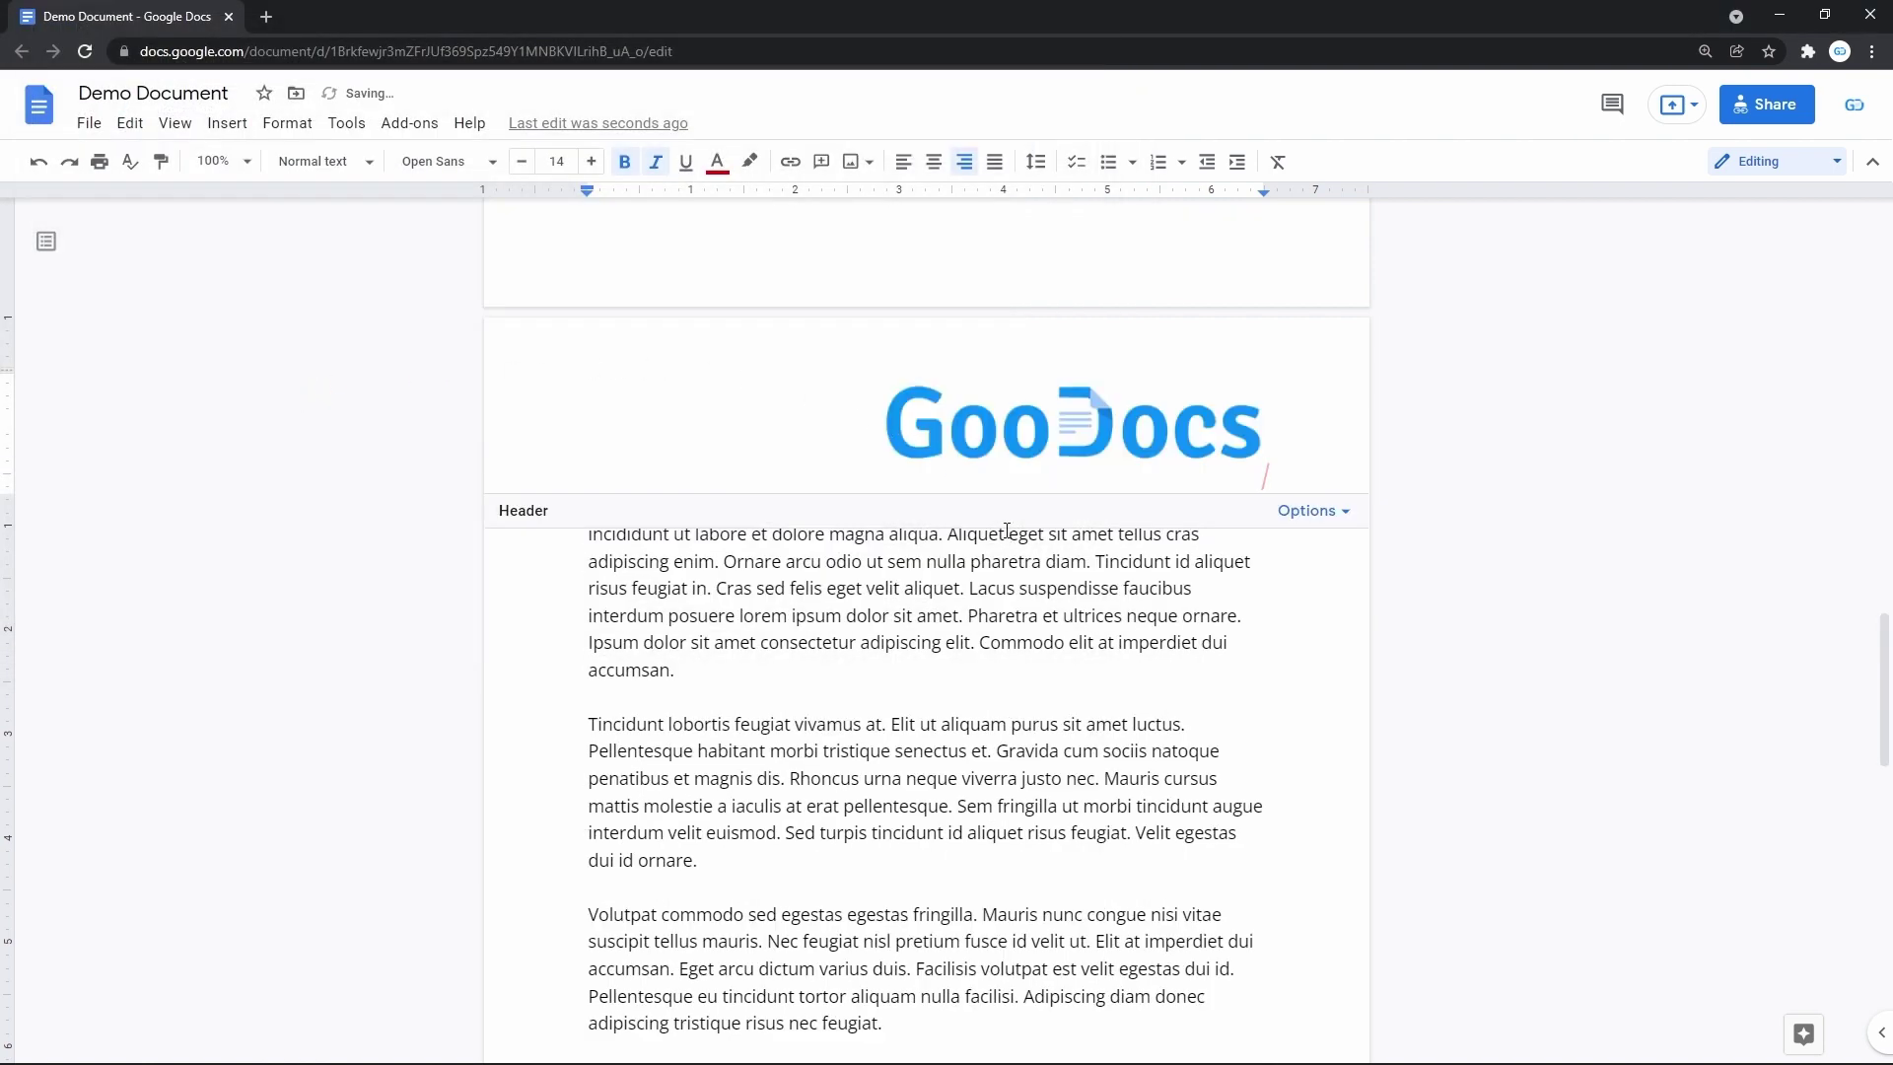
left_click(1006, 533)
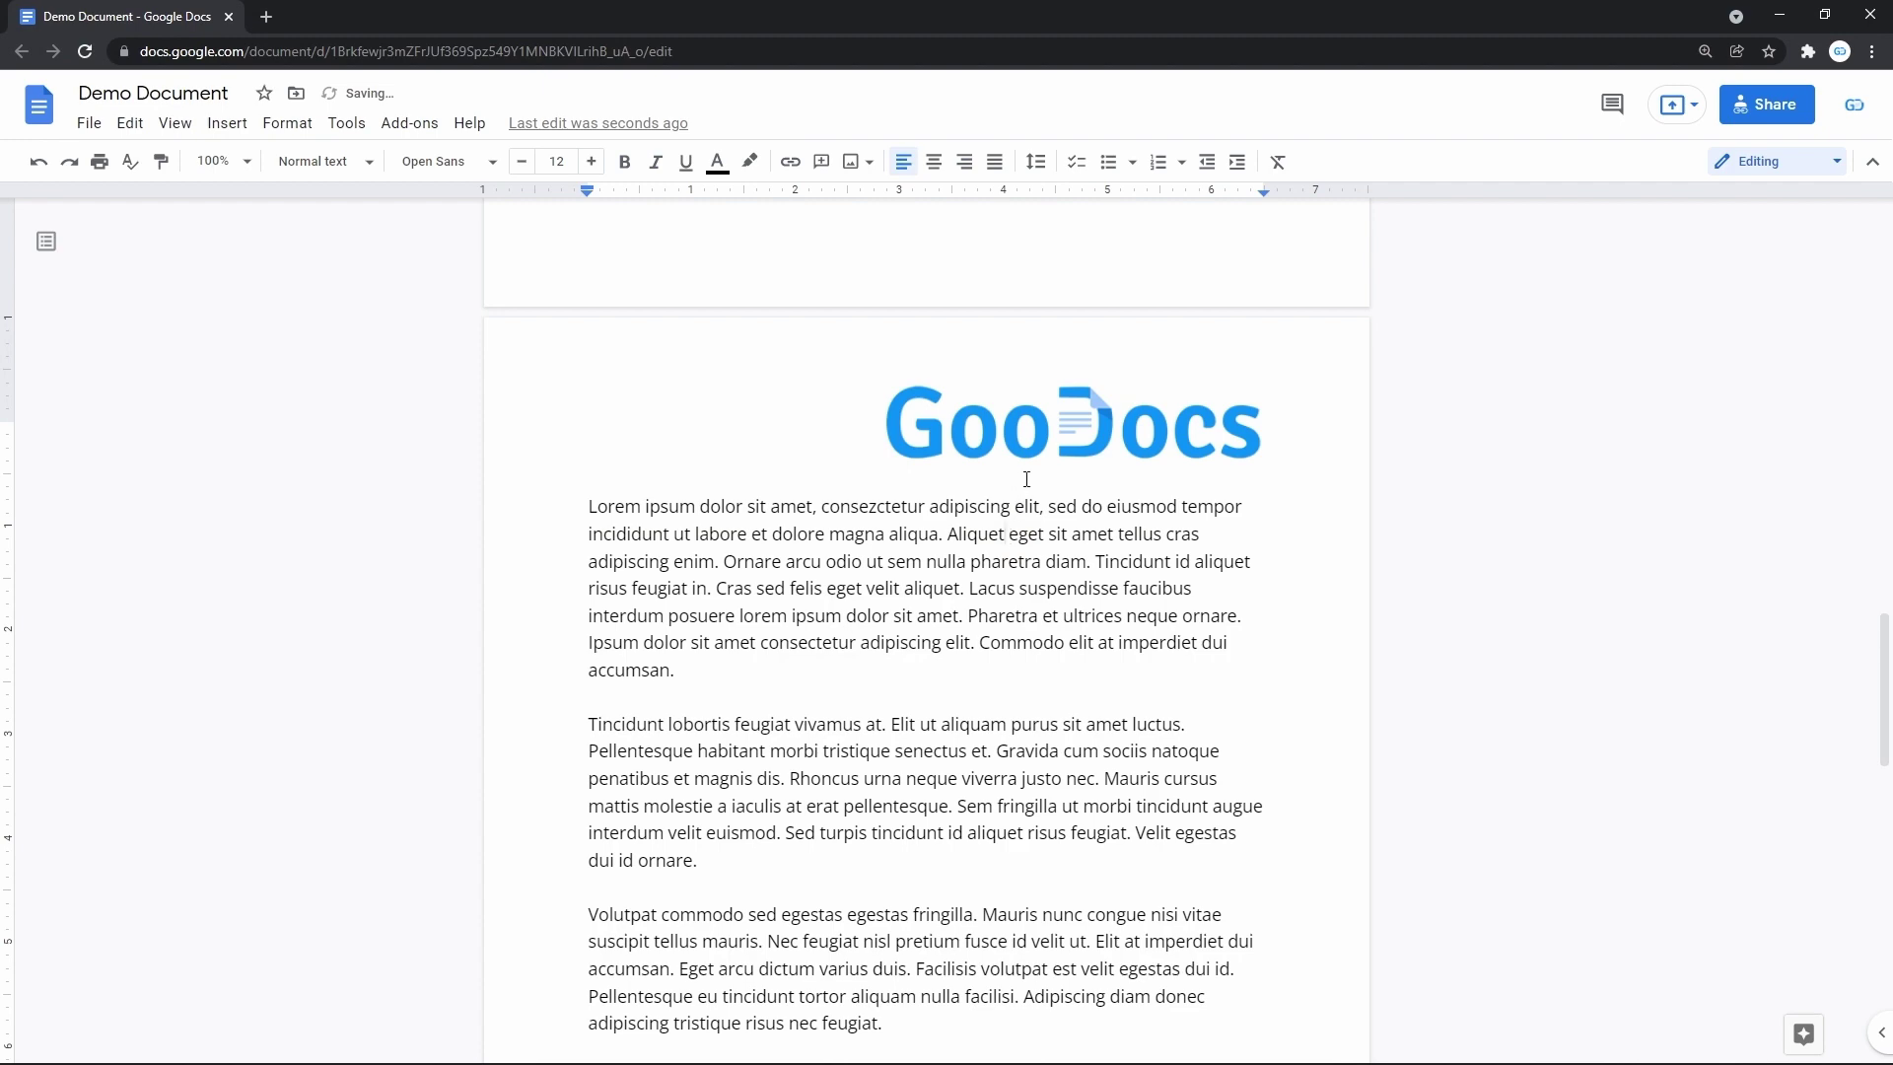
Scroll through the pages to confirm the GooDocs logo repeats, then select it in the header
scroll(1020, 503, "up", 10)
scroll(1026, 479, "up", 1)
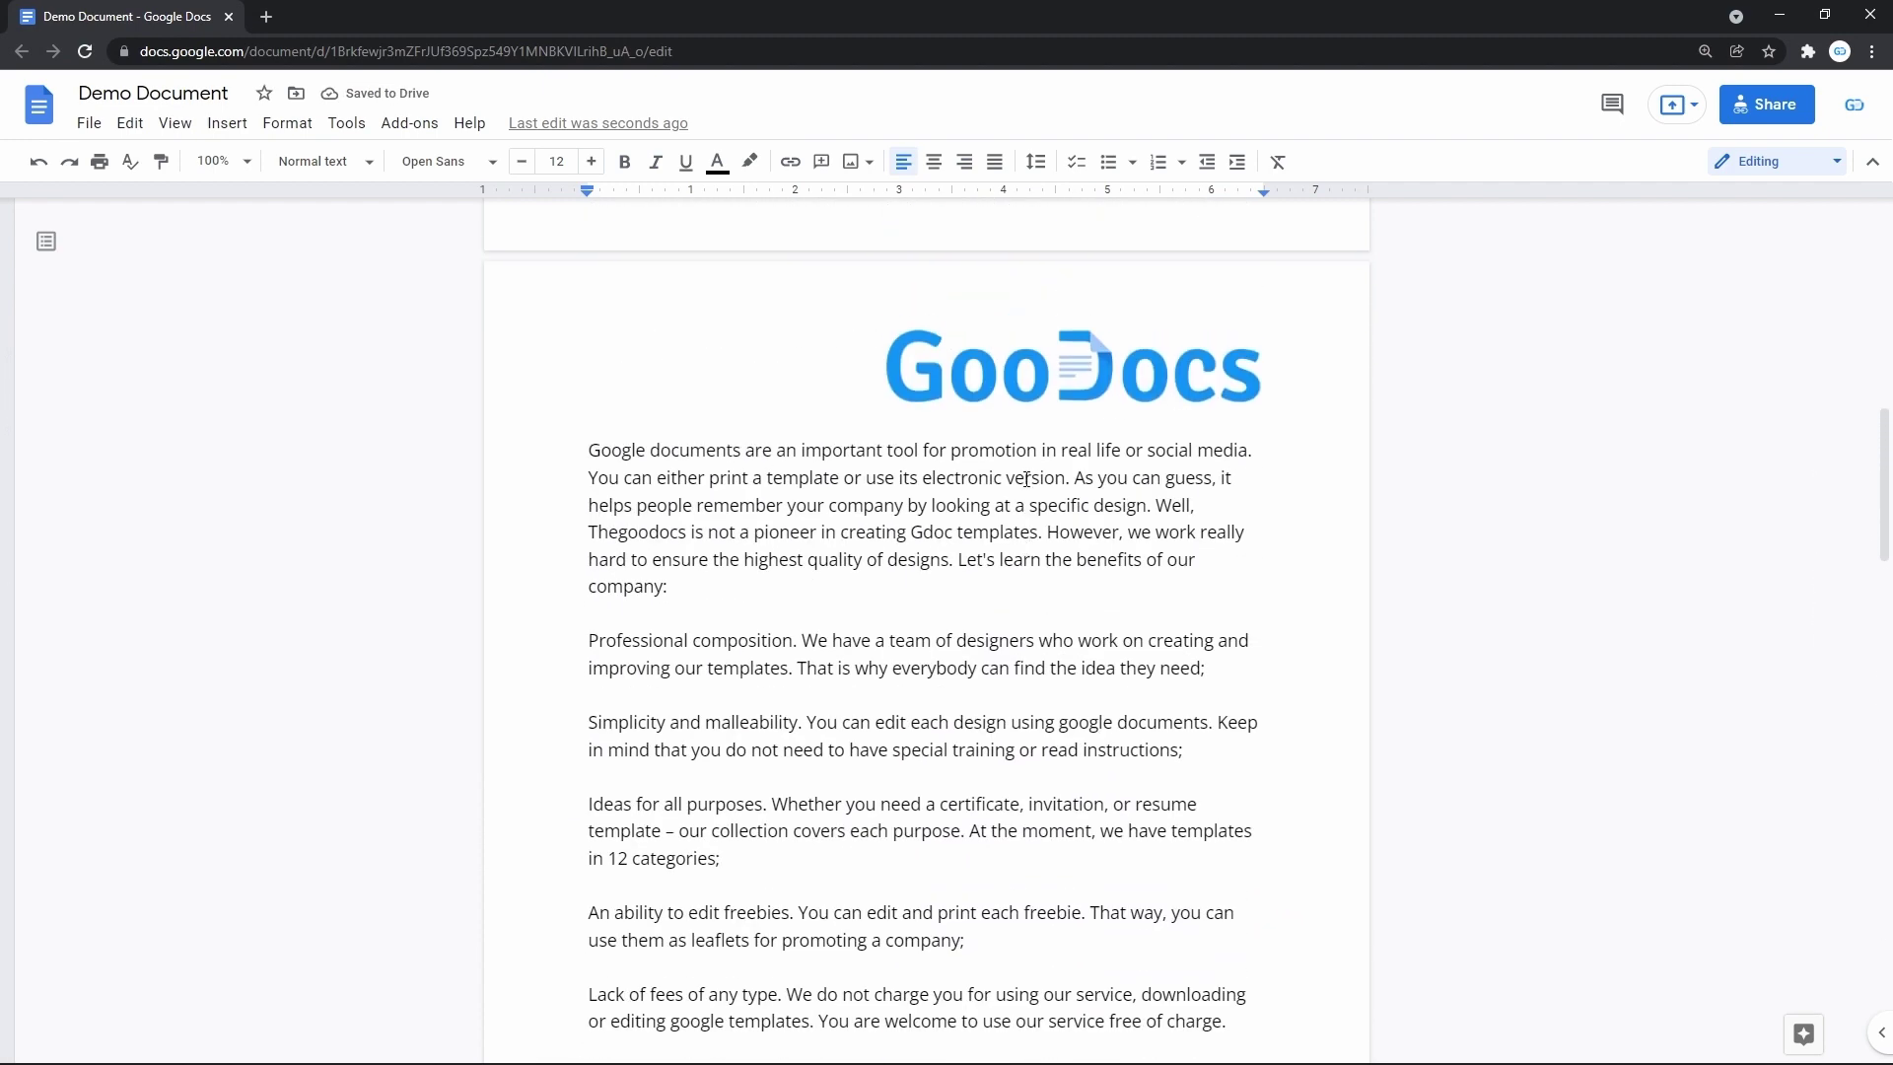
scroll(1026, 479, "down", 6)
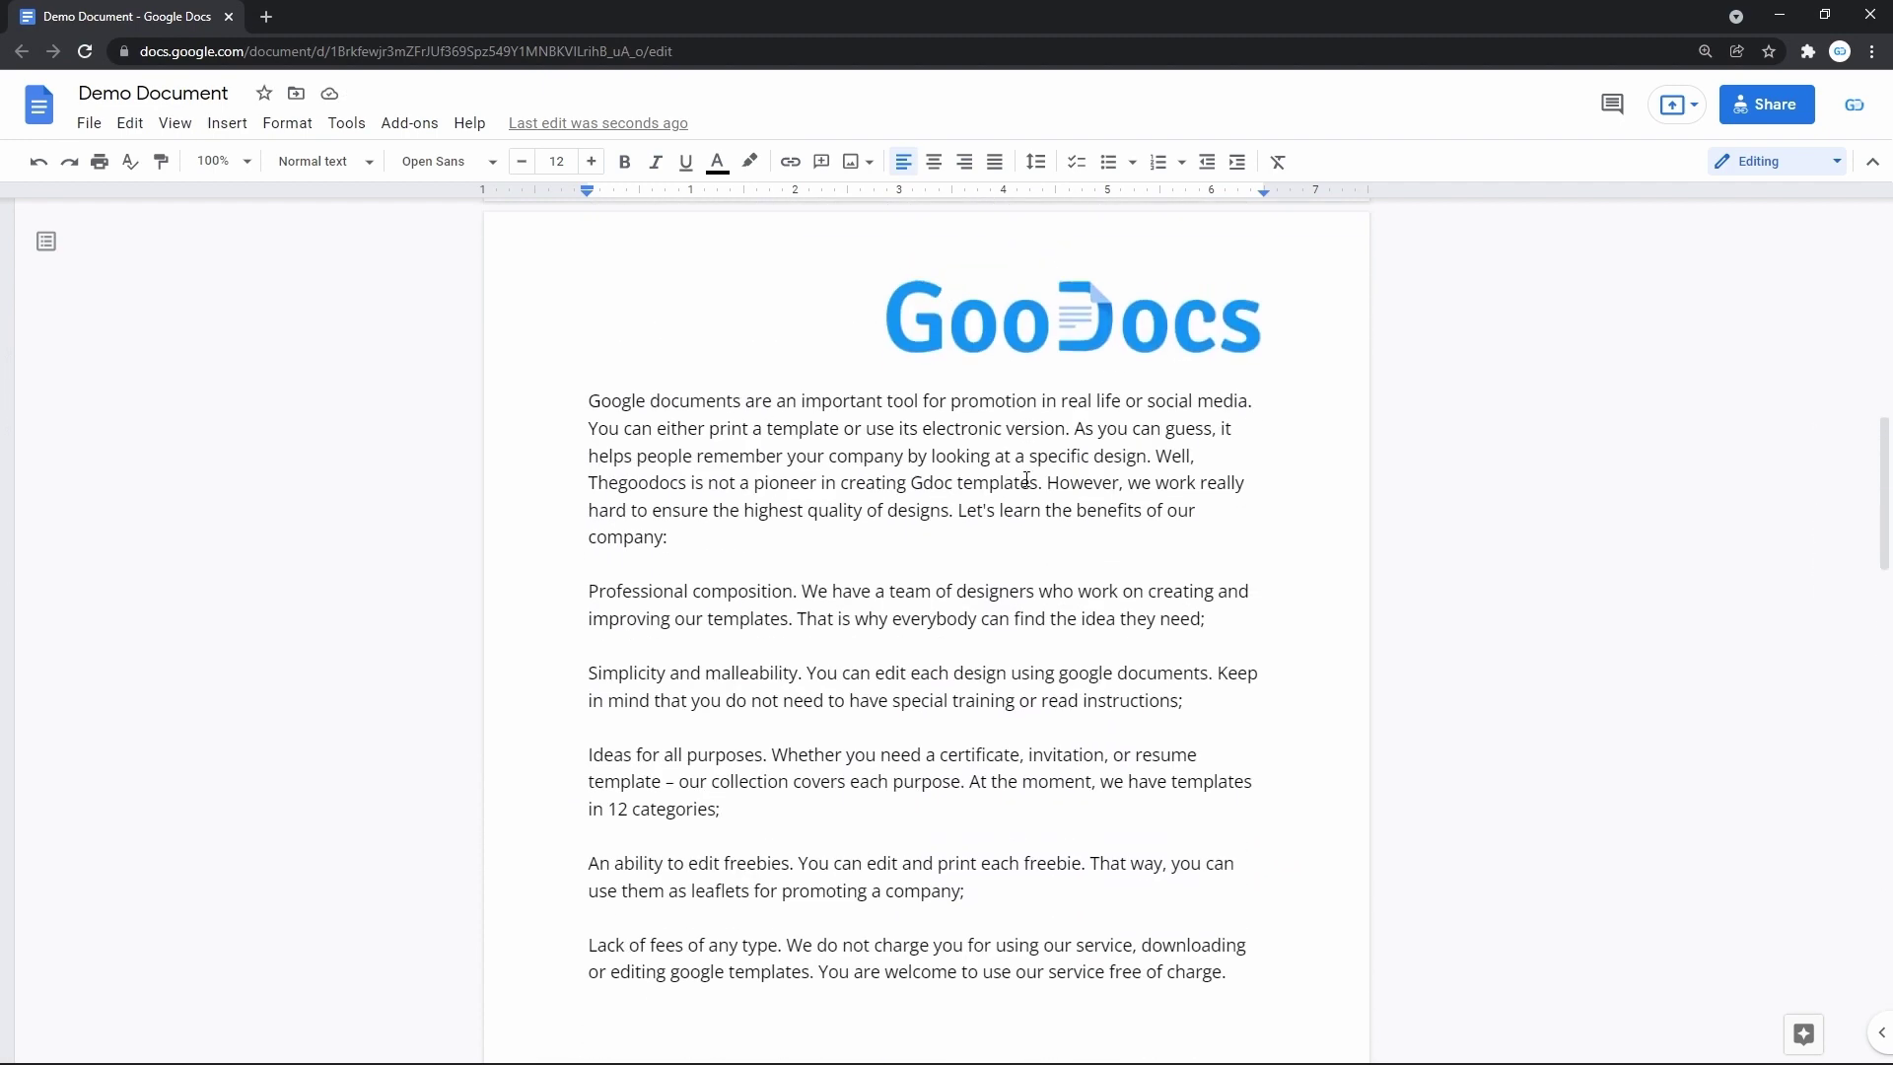
scroll(1026, 479, "down", 3)
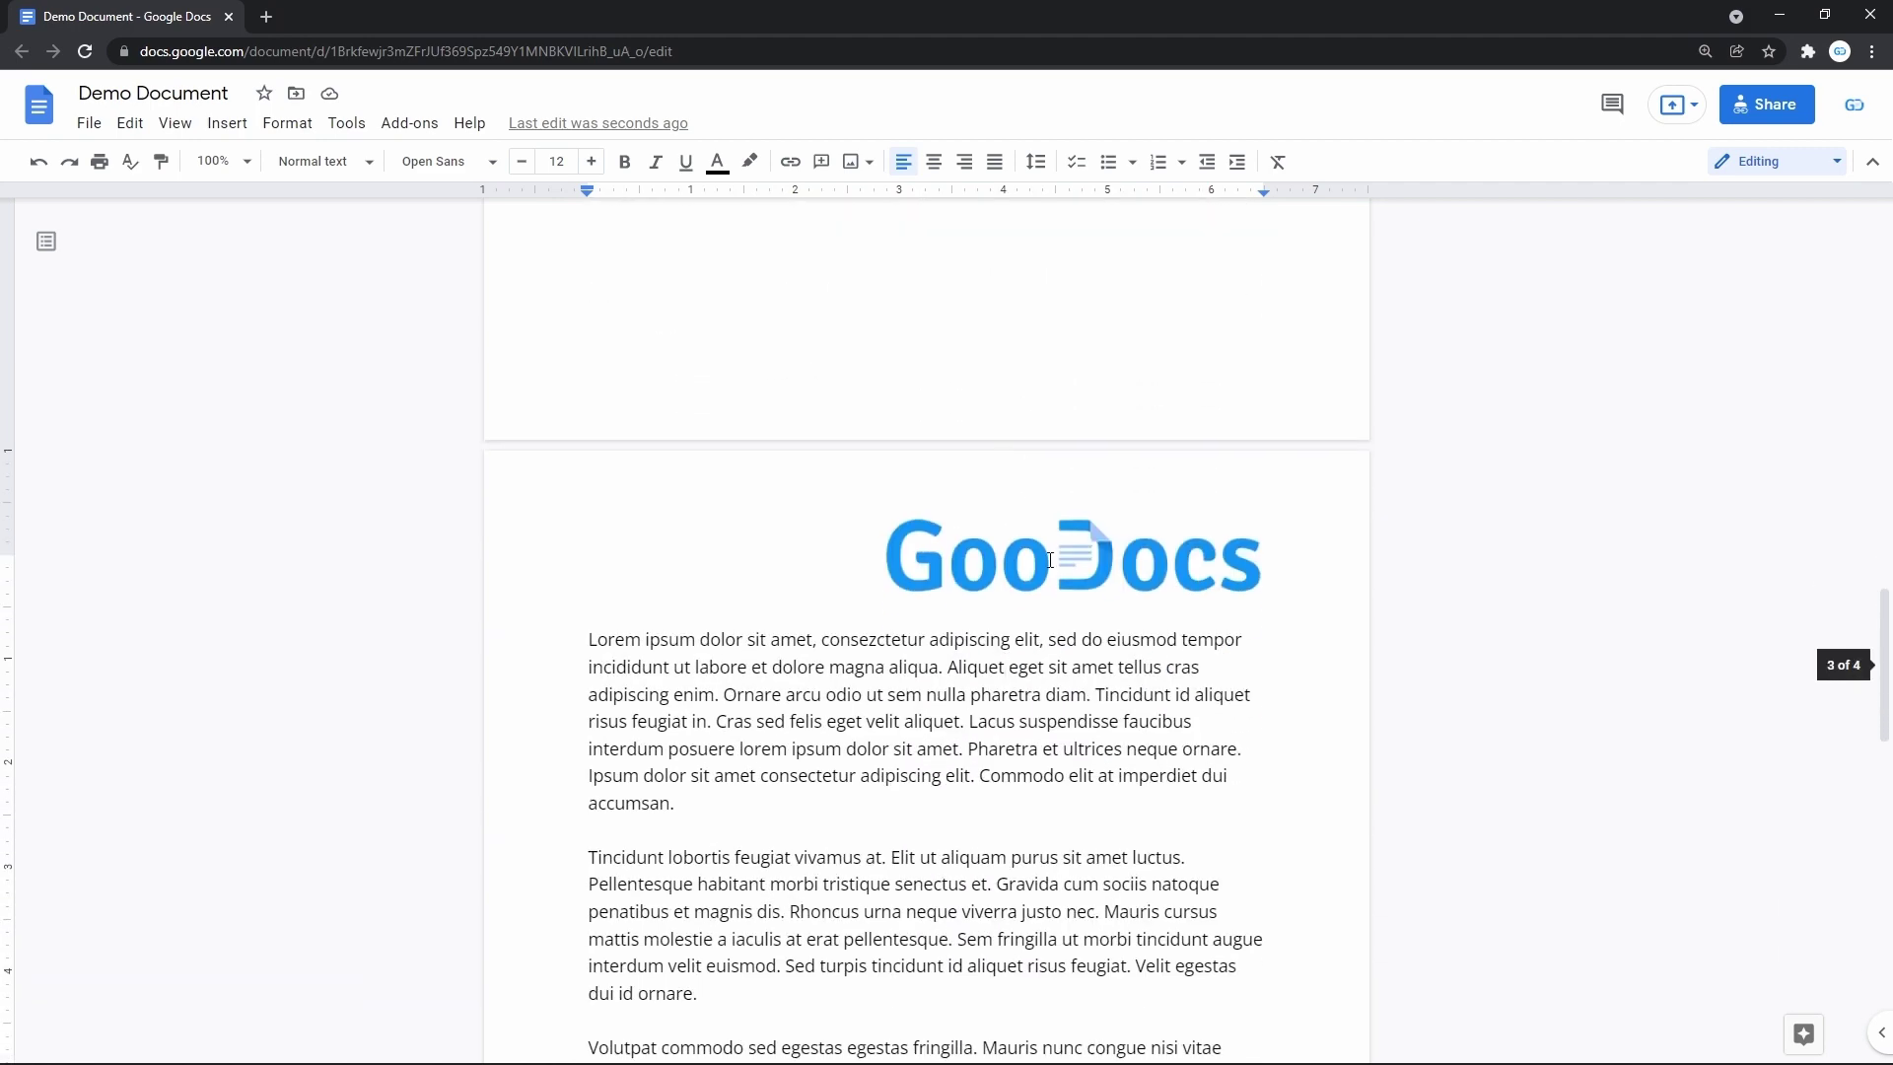
left_click(799, 553)
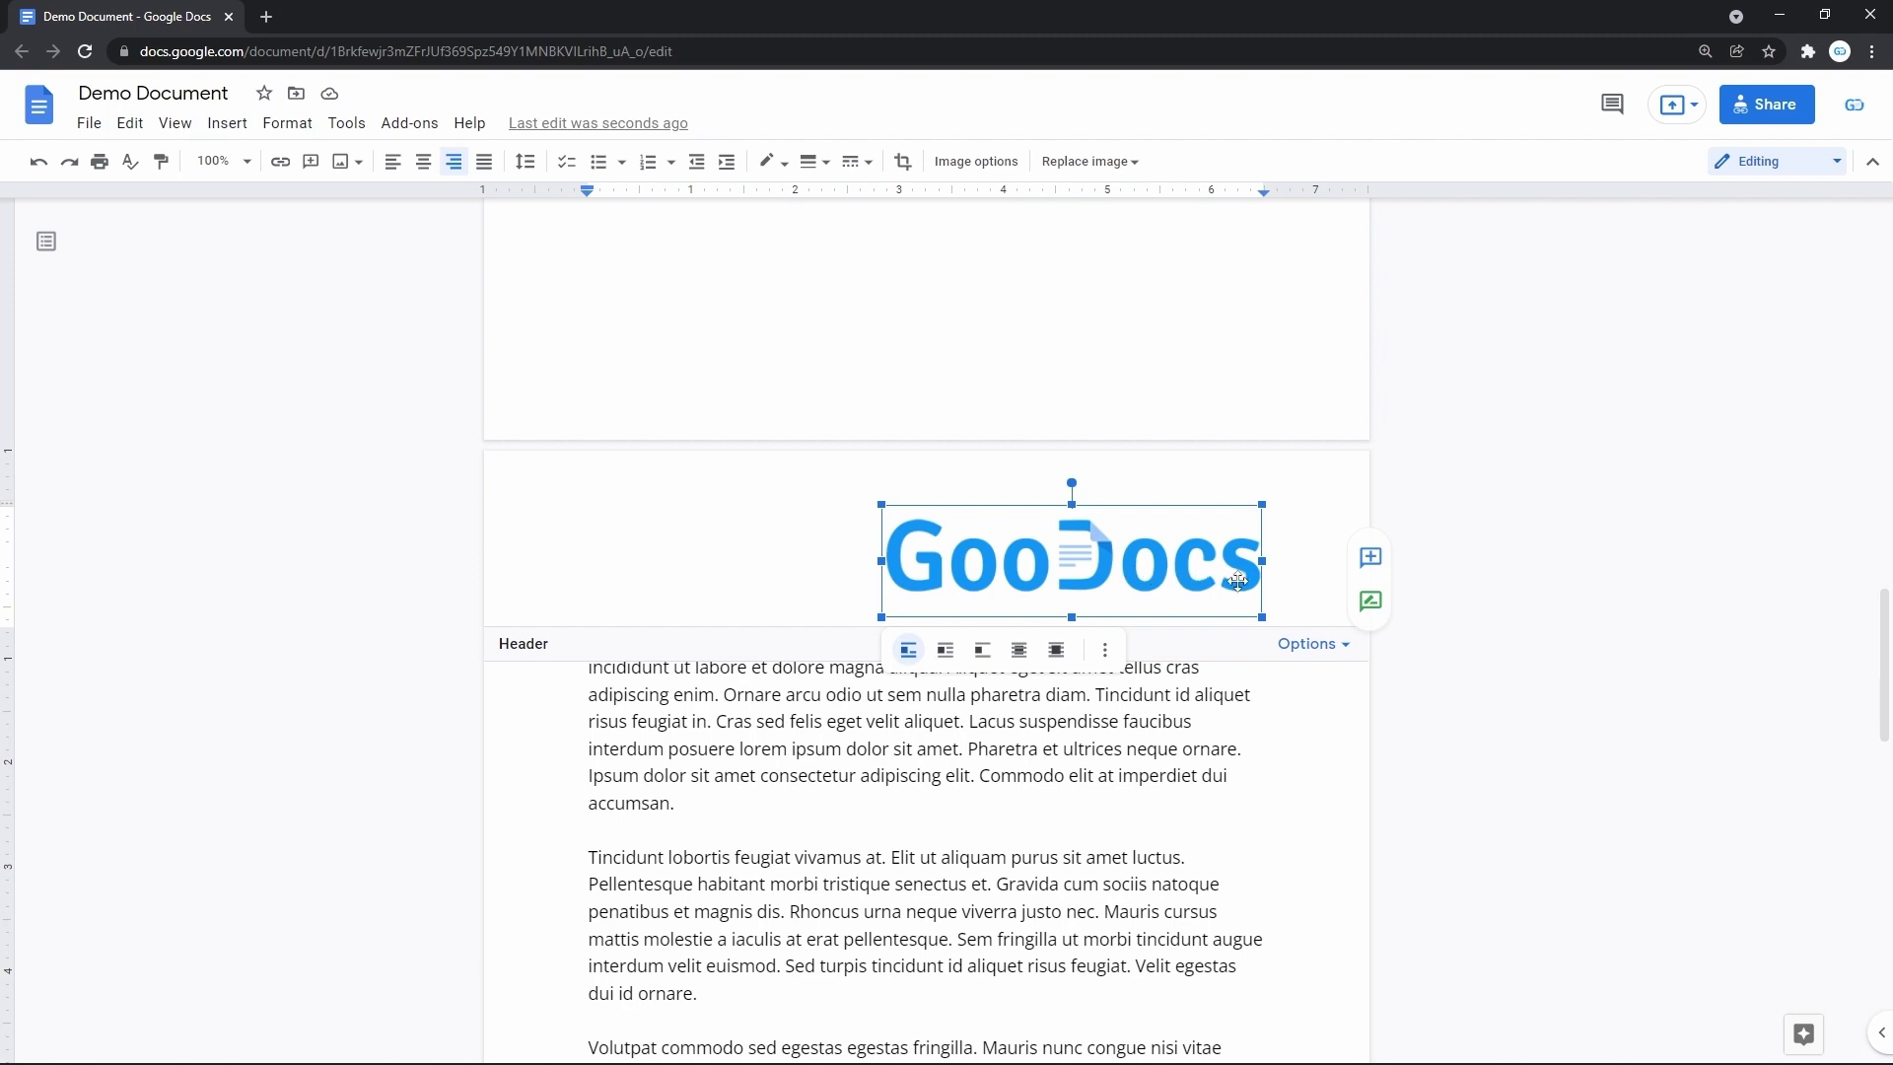
Change the header margin from 0.5 to 1 inch in Header format and apply it
left_click(1347, 656)
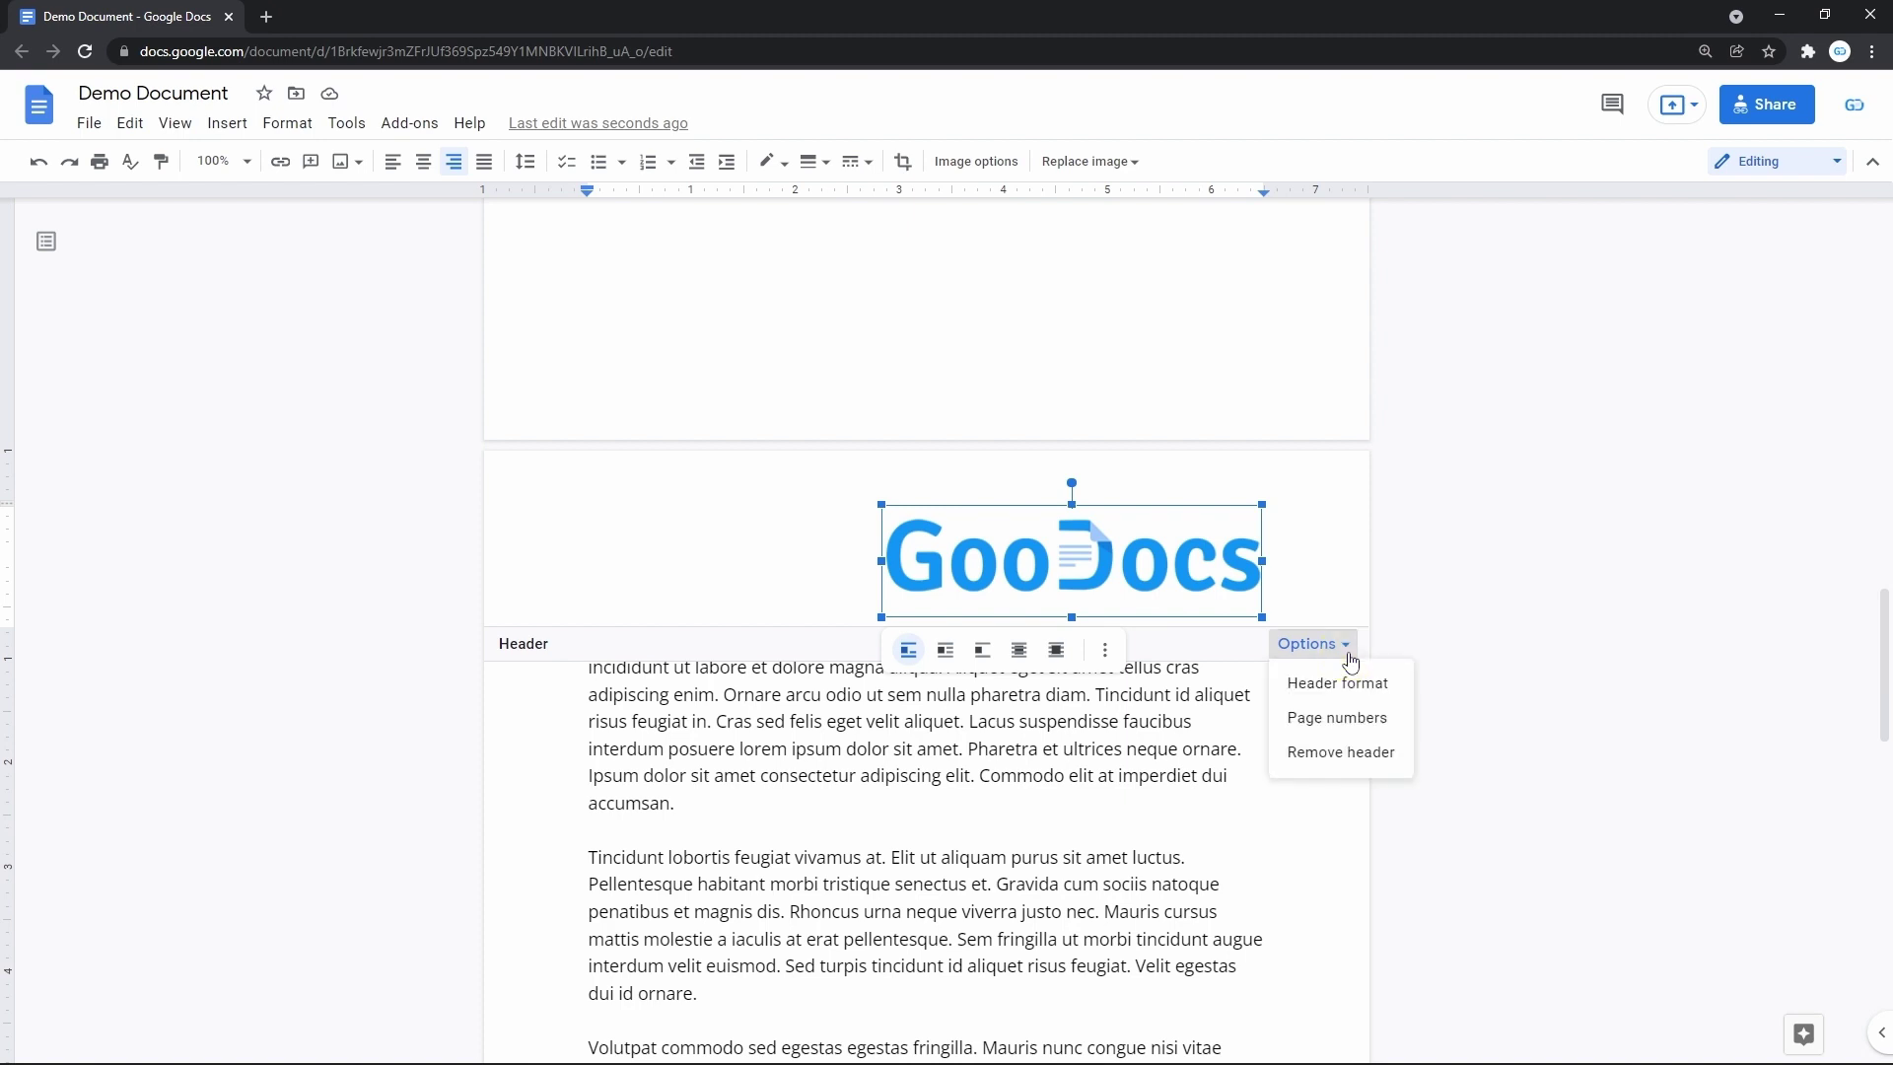
left_click(1330, 682)
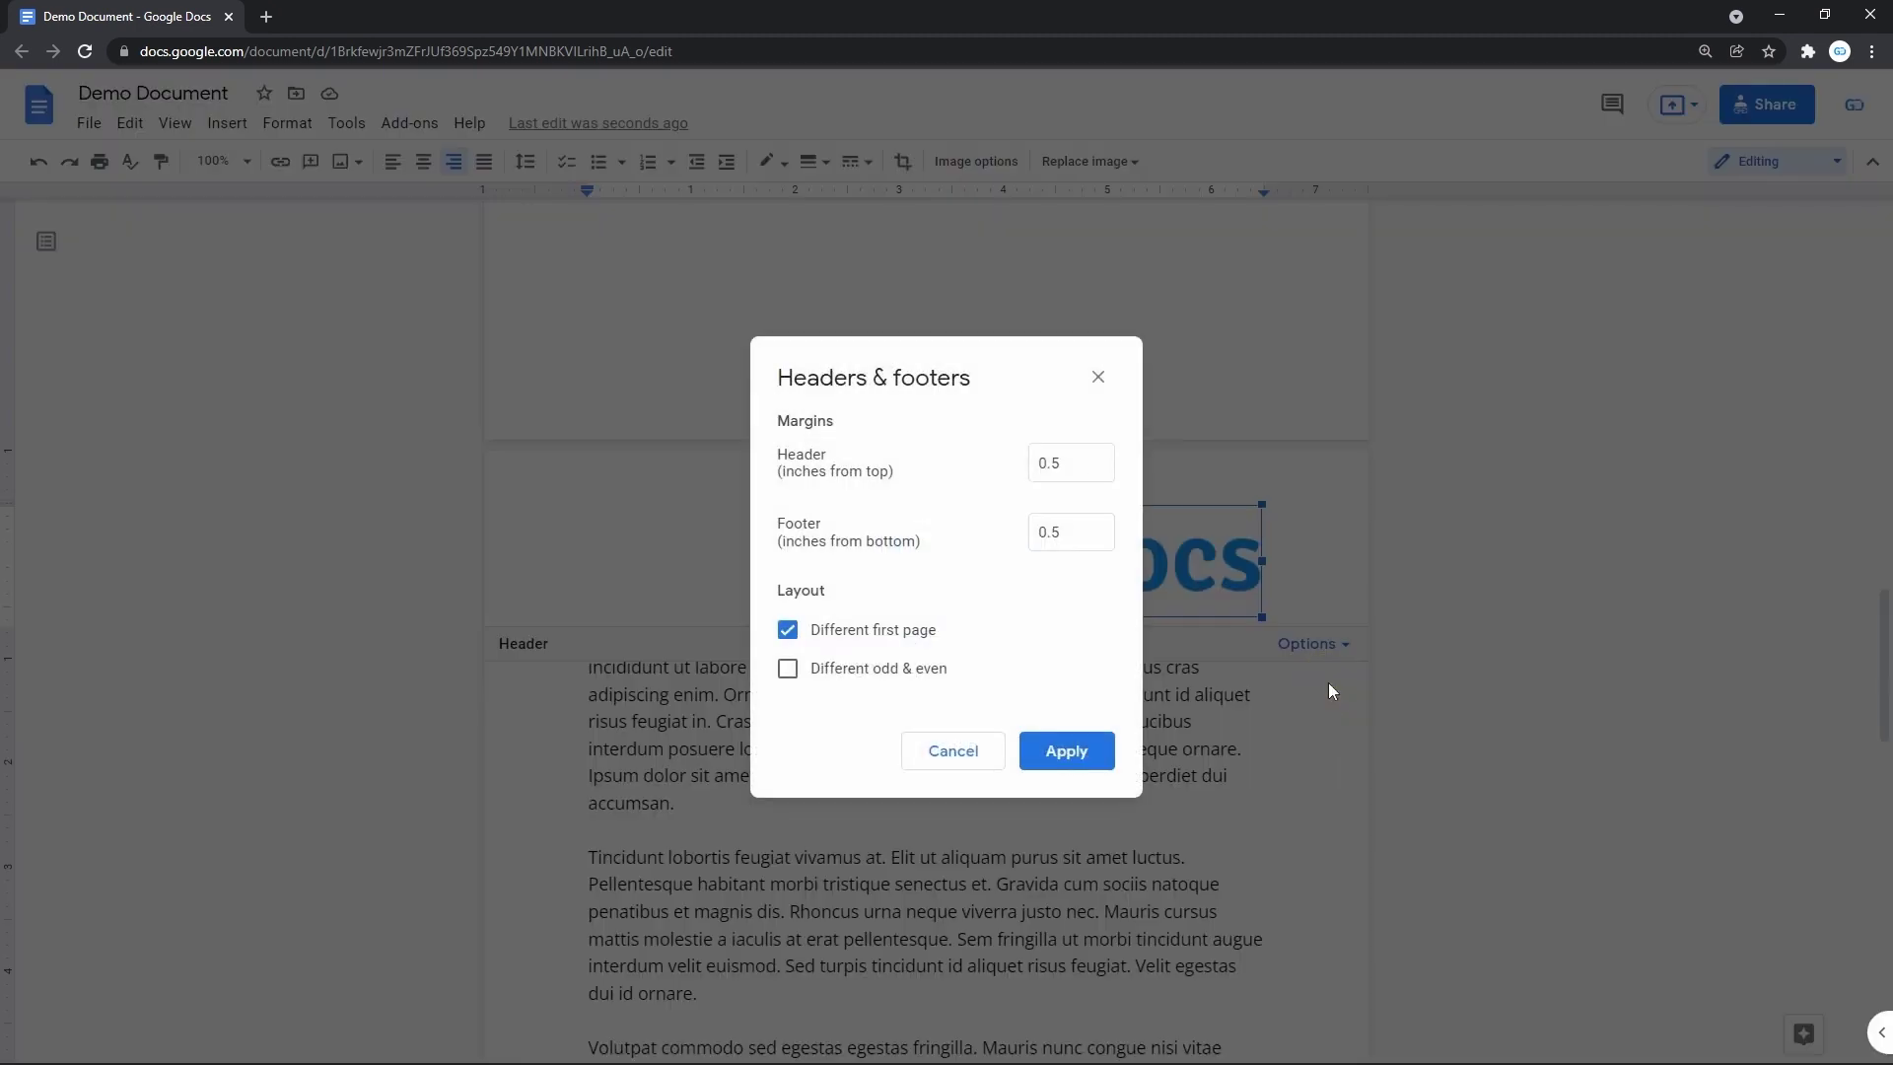
left_click(1085, 460)
double_click(1085, 461)
type("1")
left_click(1053, 757)
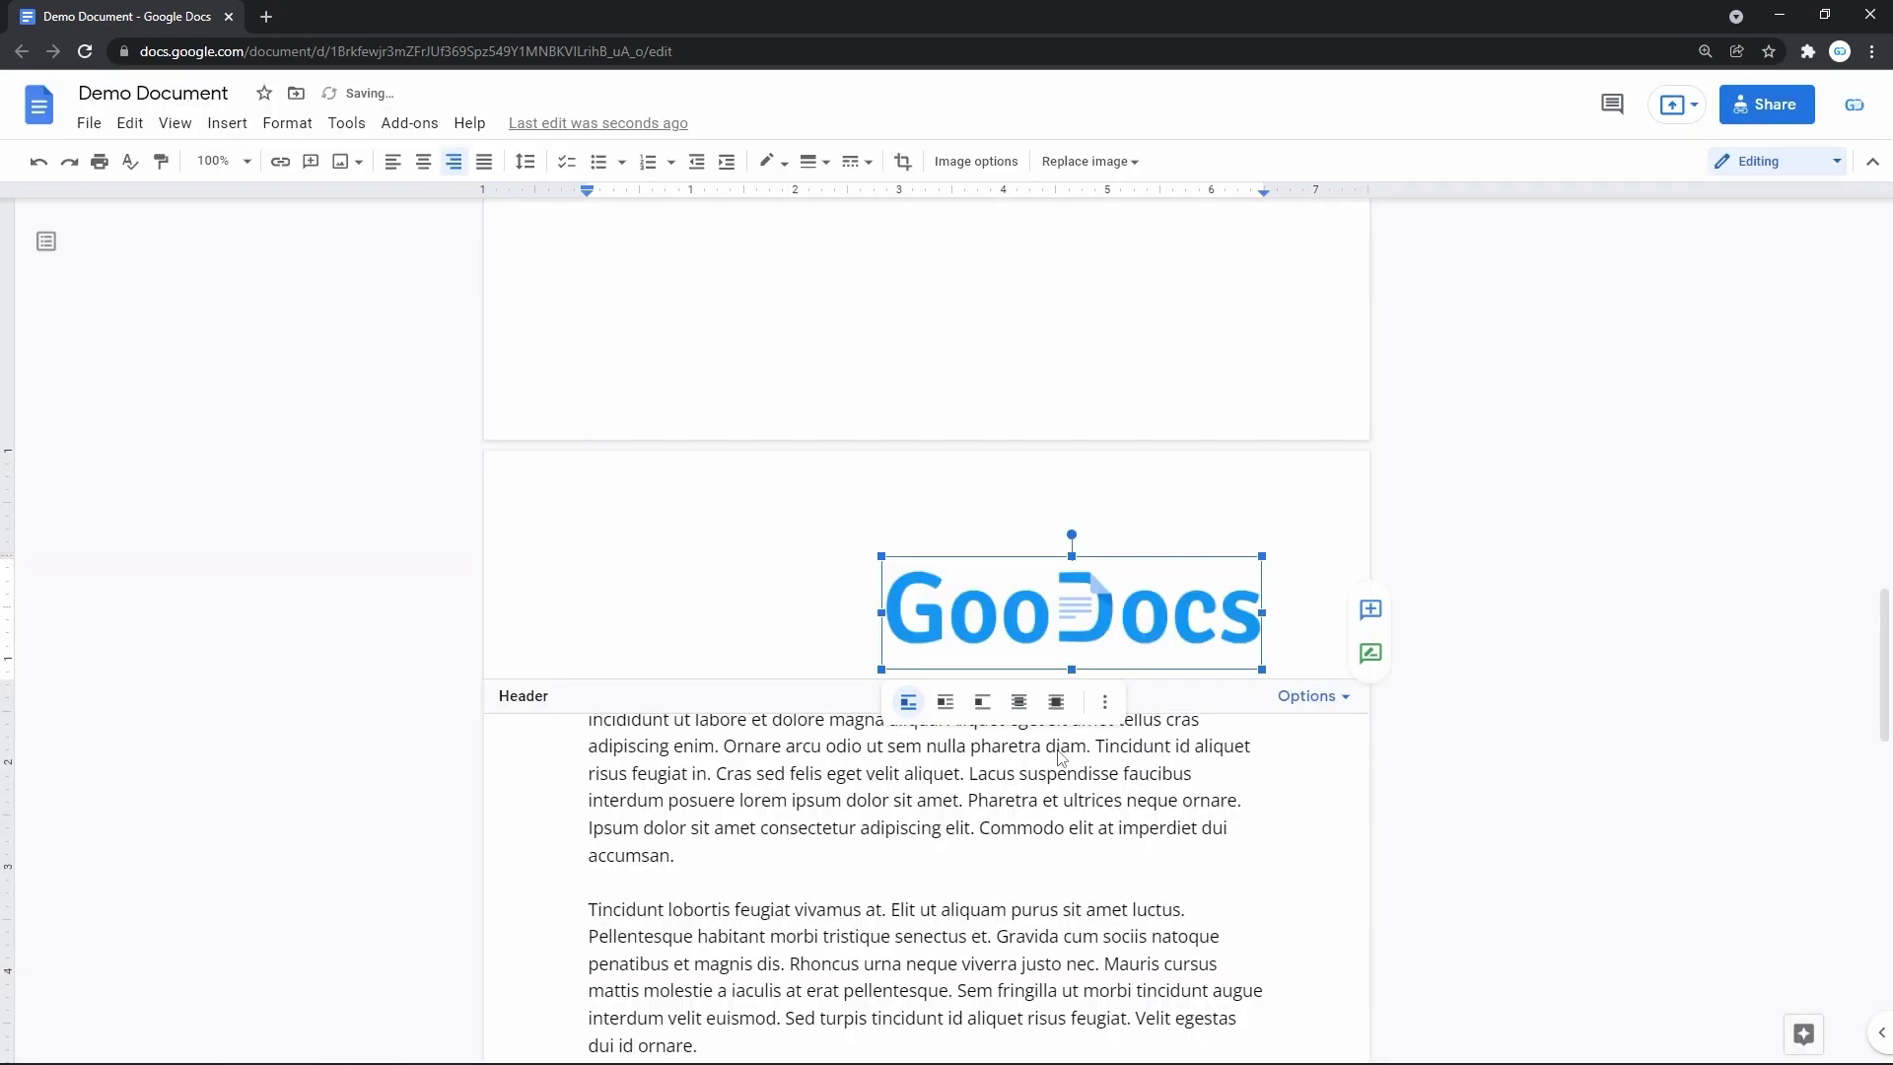
left_click(1132, 772)
key("ctrl+z")
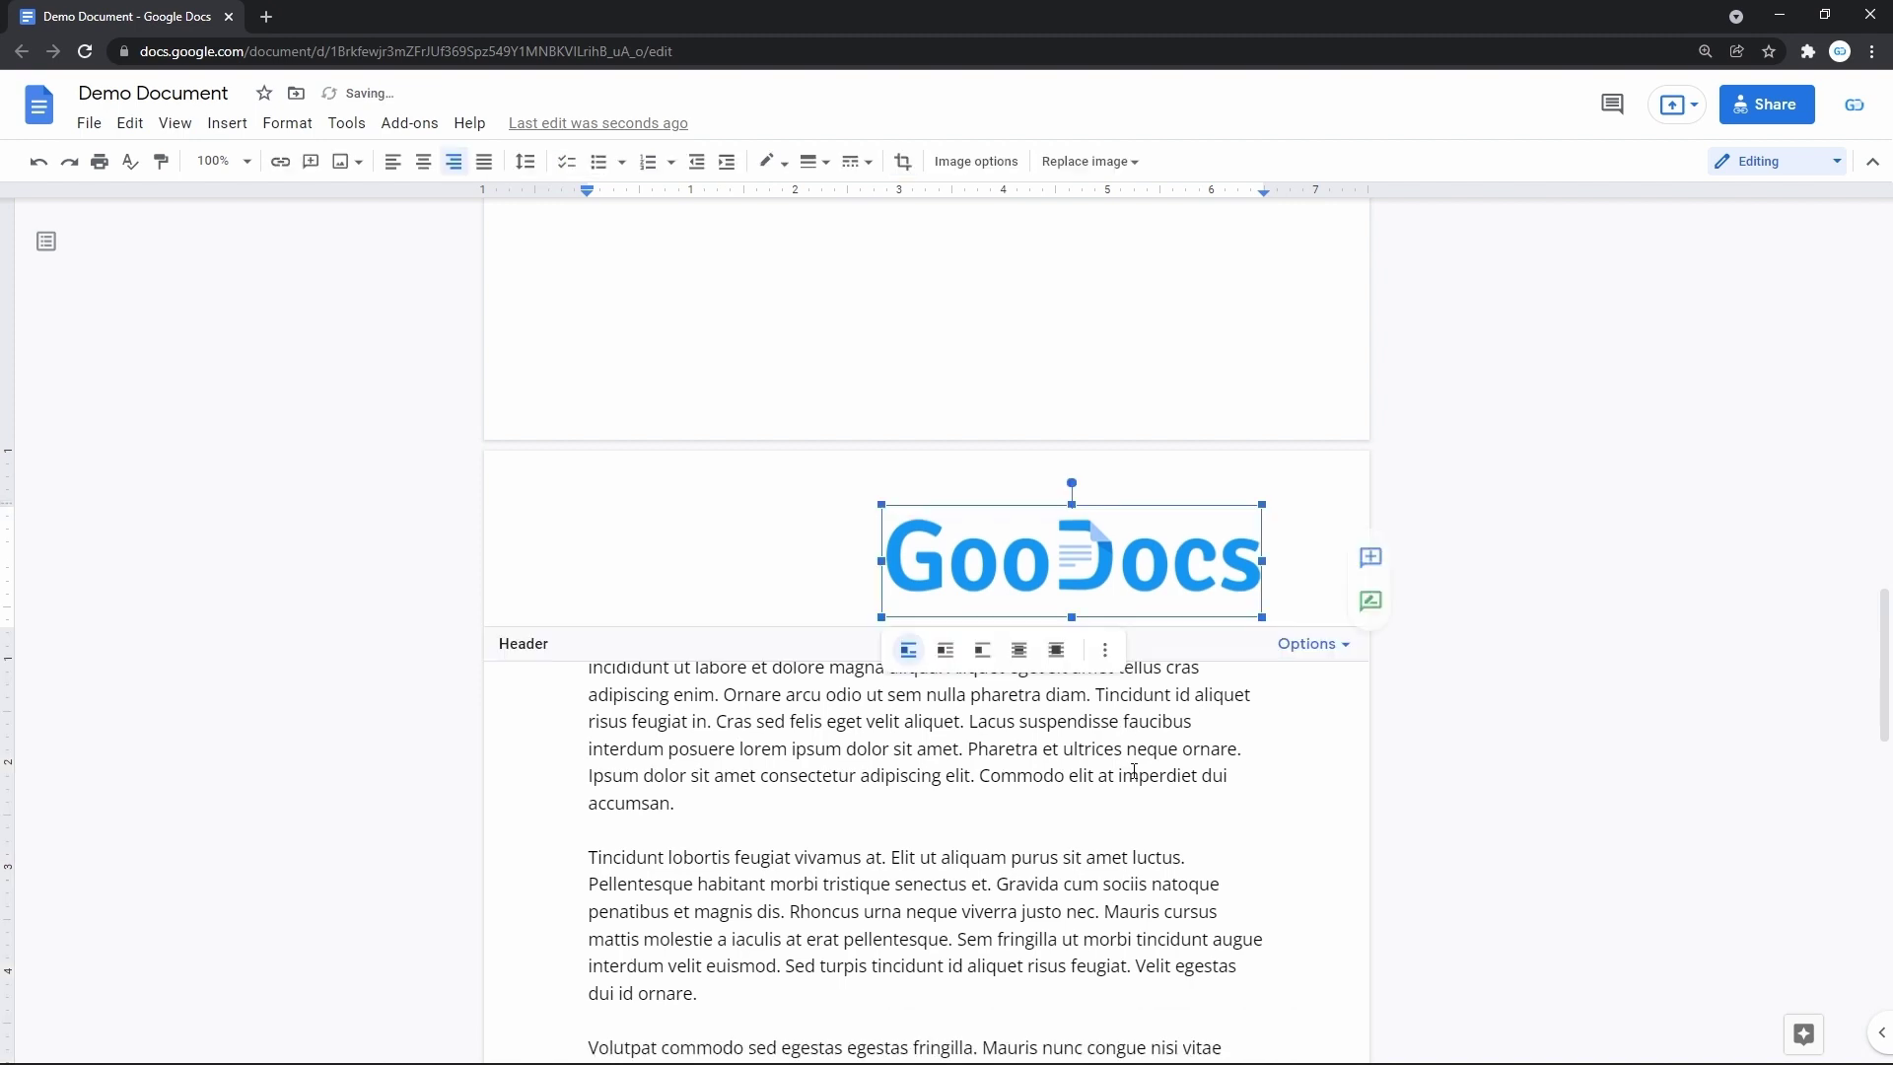
left_click(1167, 772)
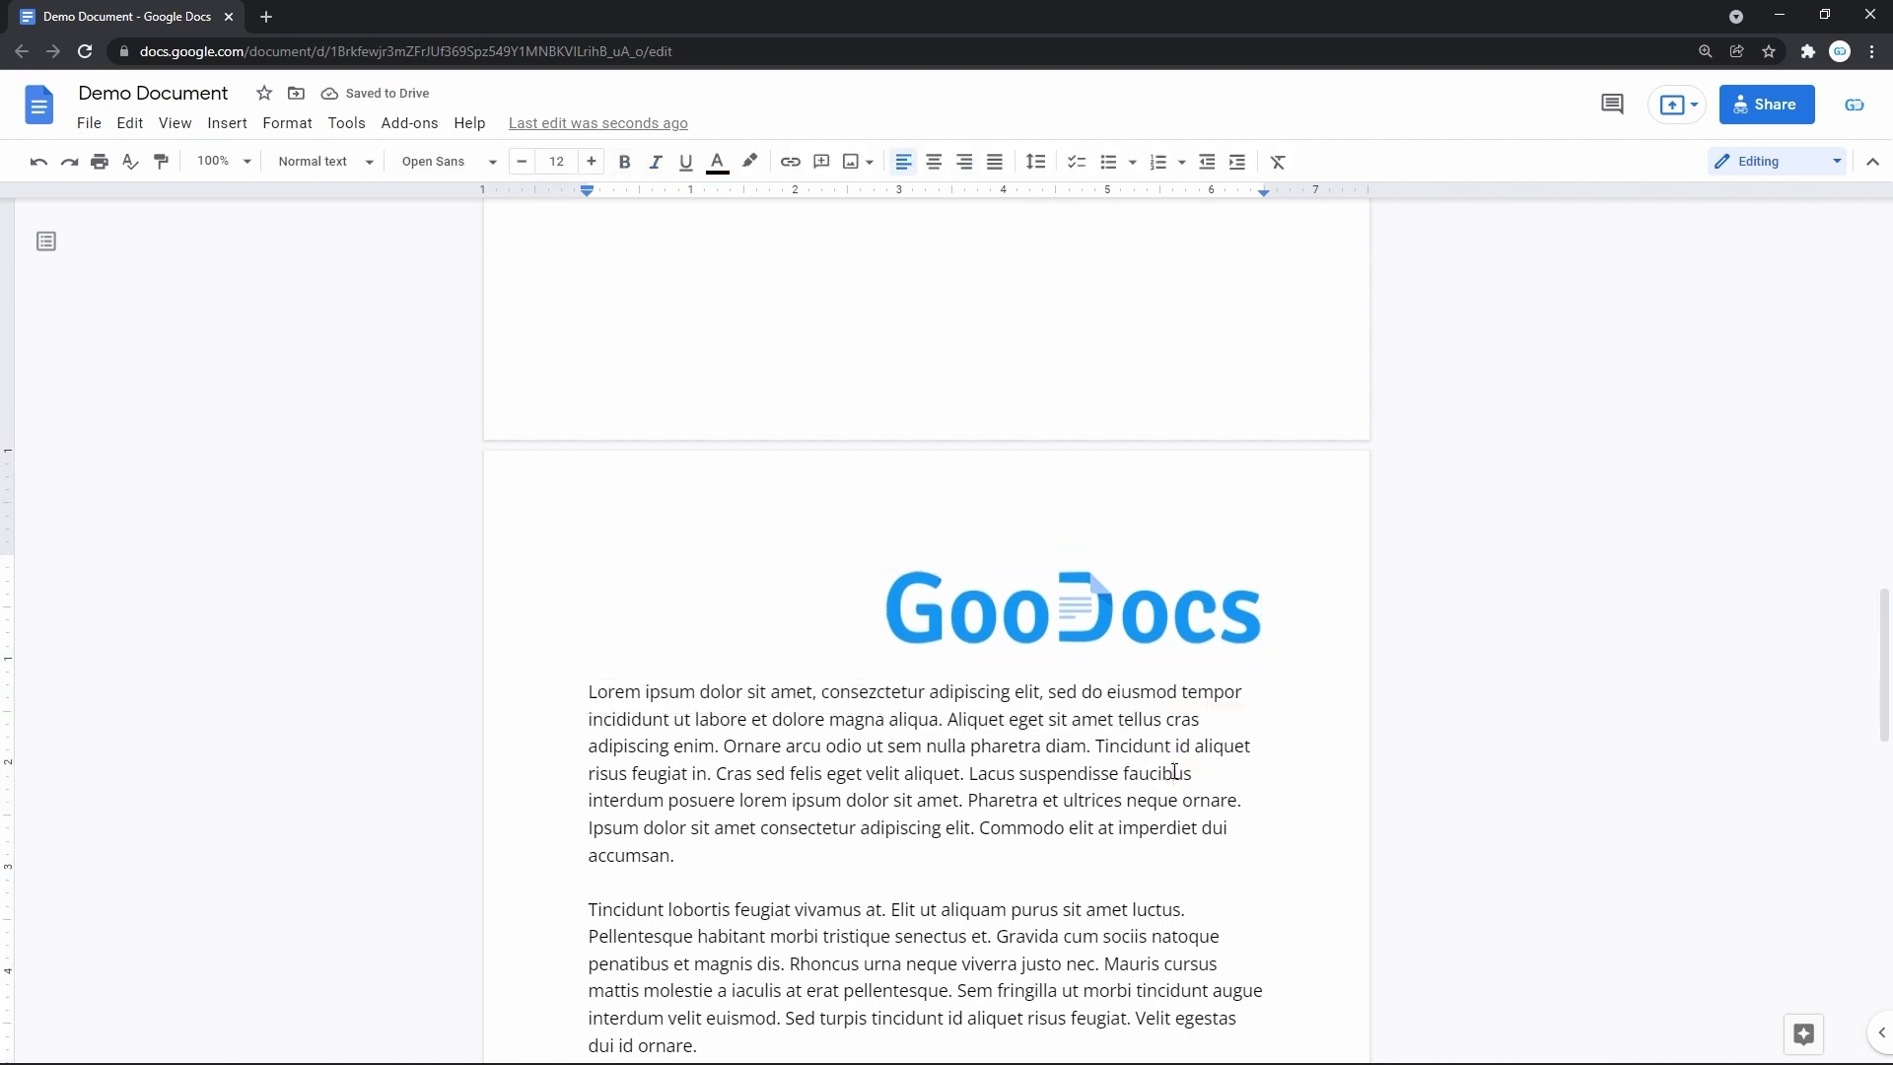
Scroll to the page bottom below the Pharetra convallis paragraph and open its footer
scroll(1173, 772, "down", 6)
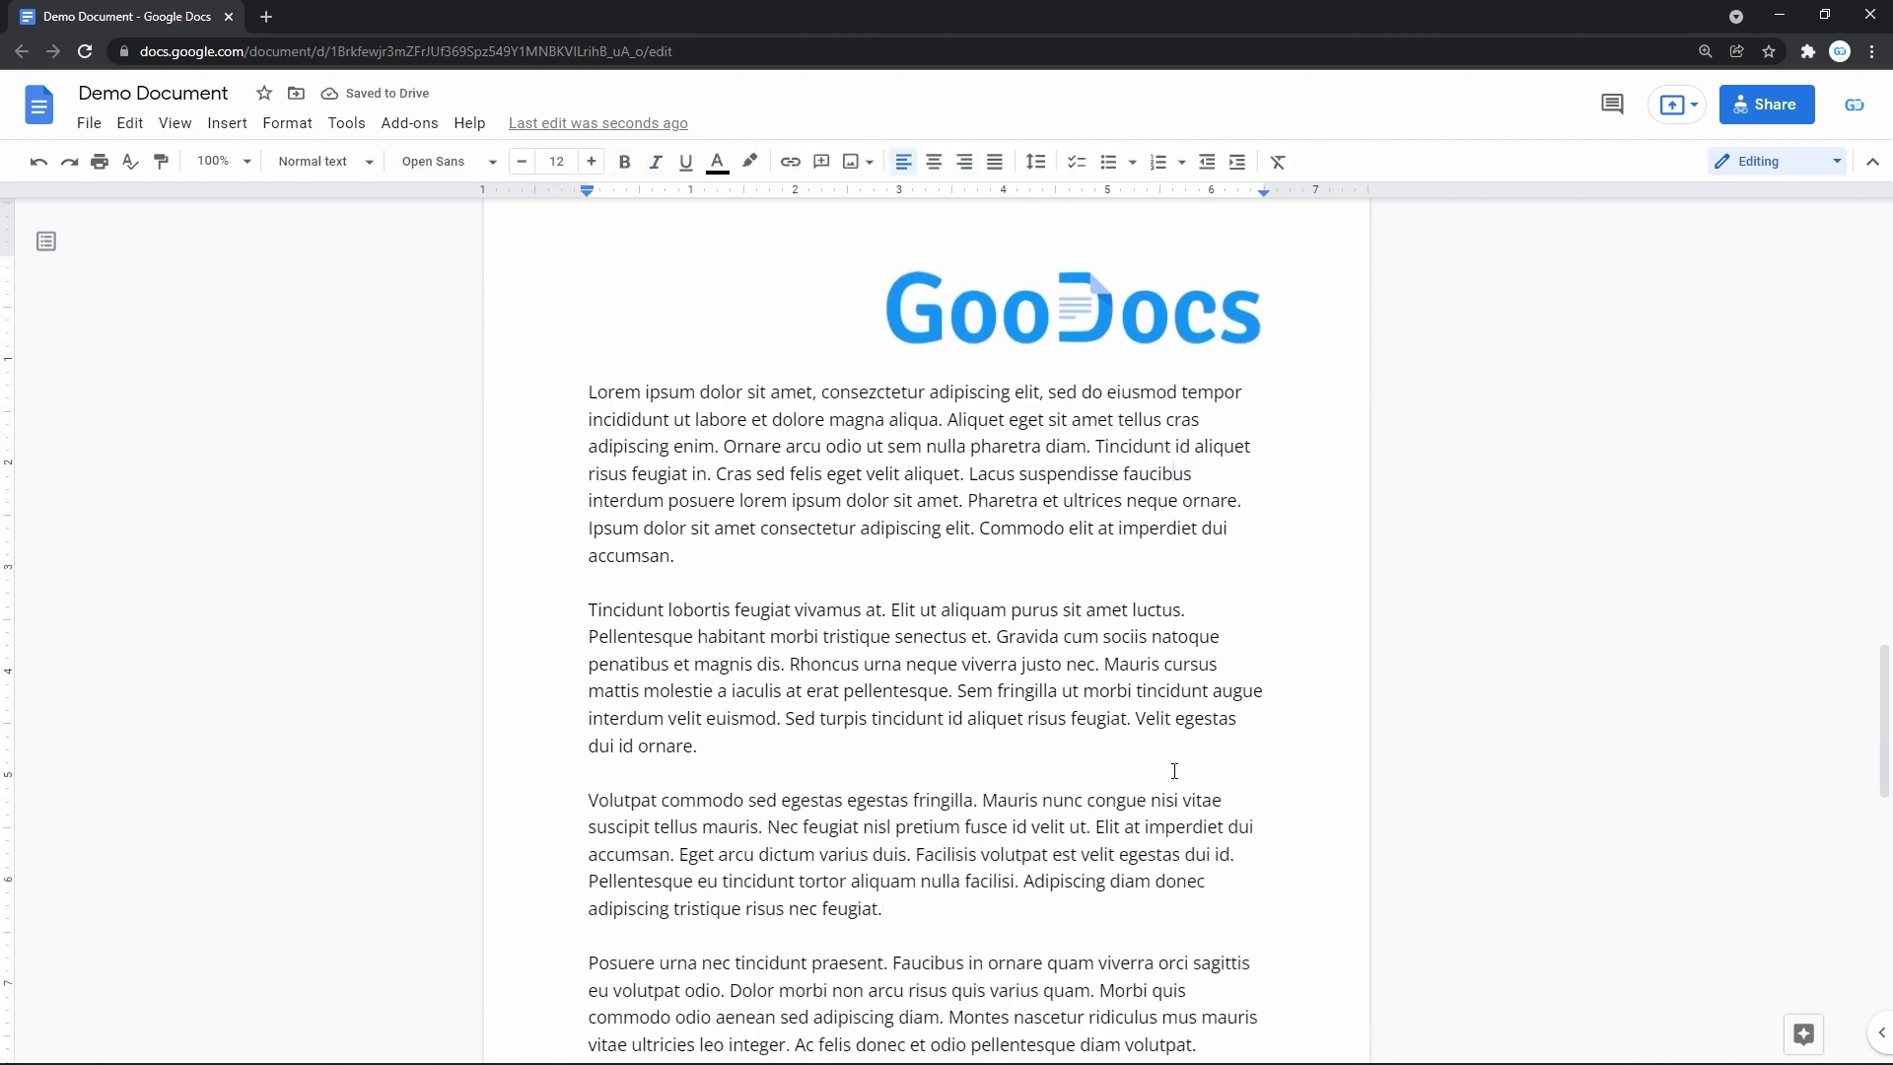
scroll(1174, 771, "down", 2)
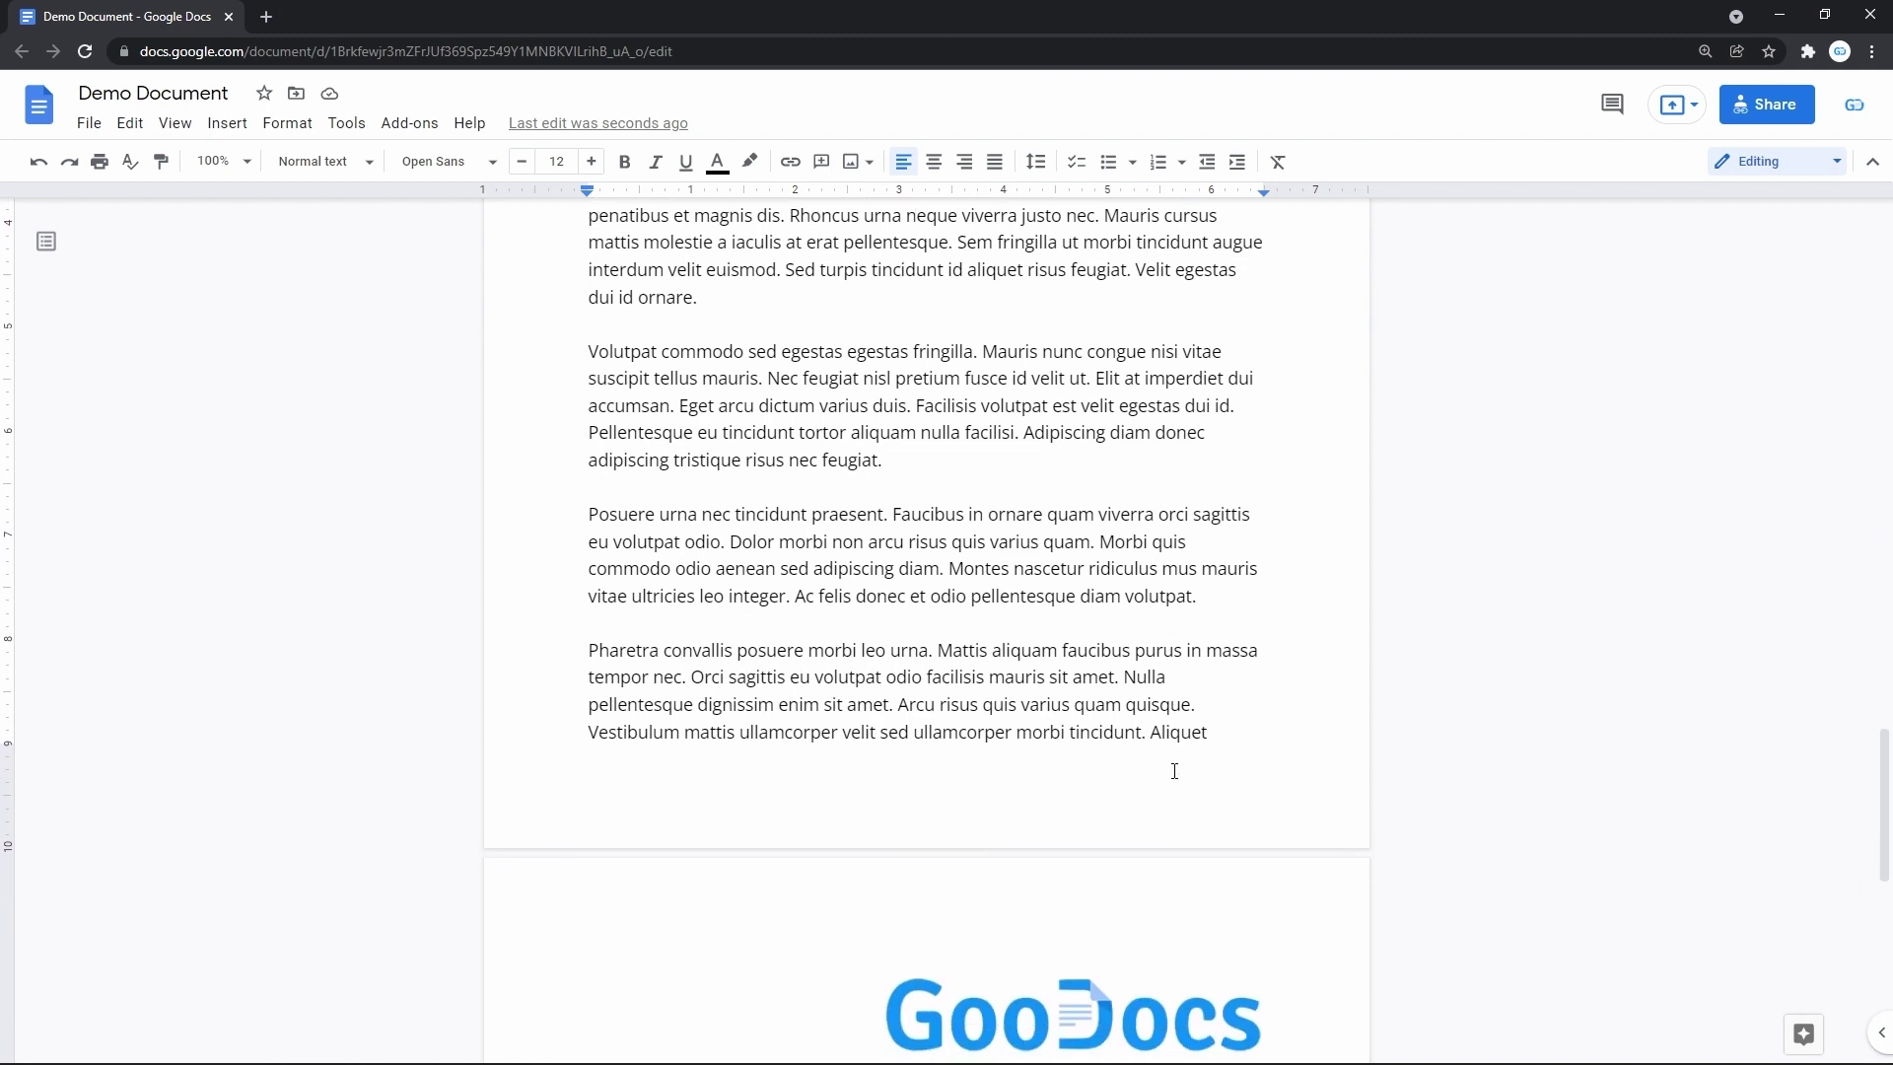
scroll(1174, 771, "down", 3)
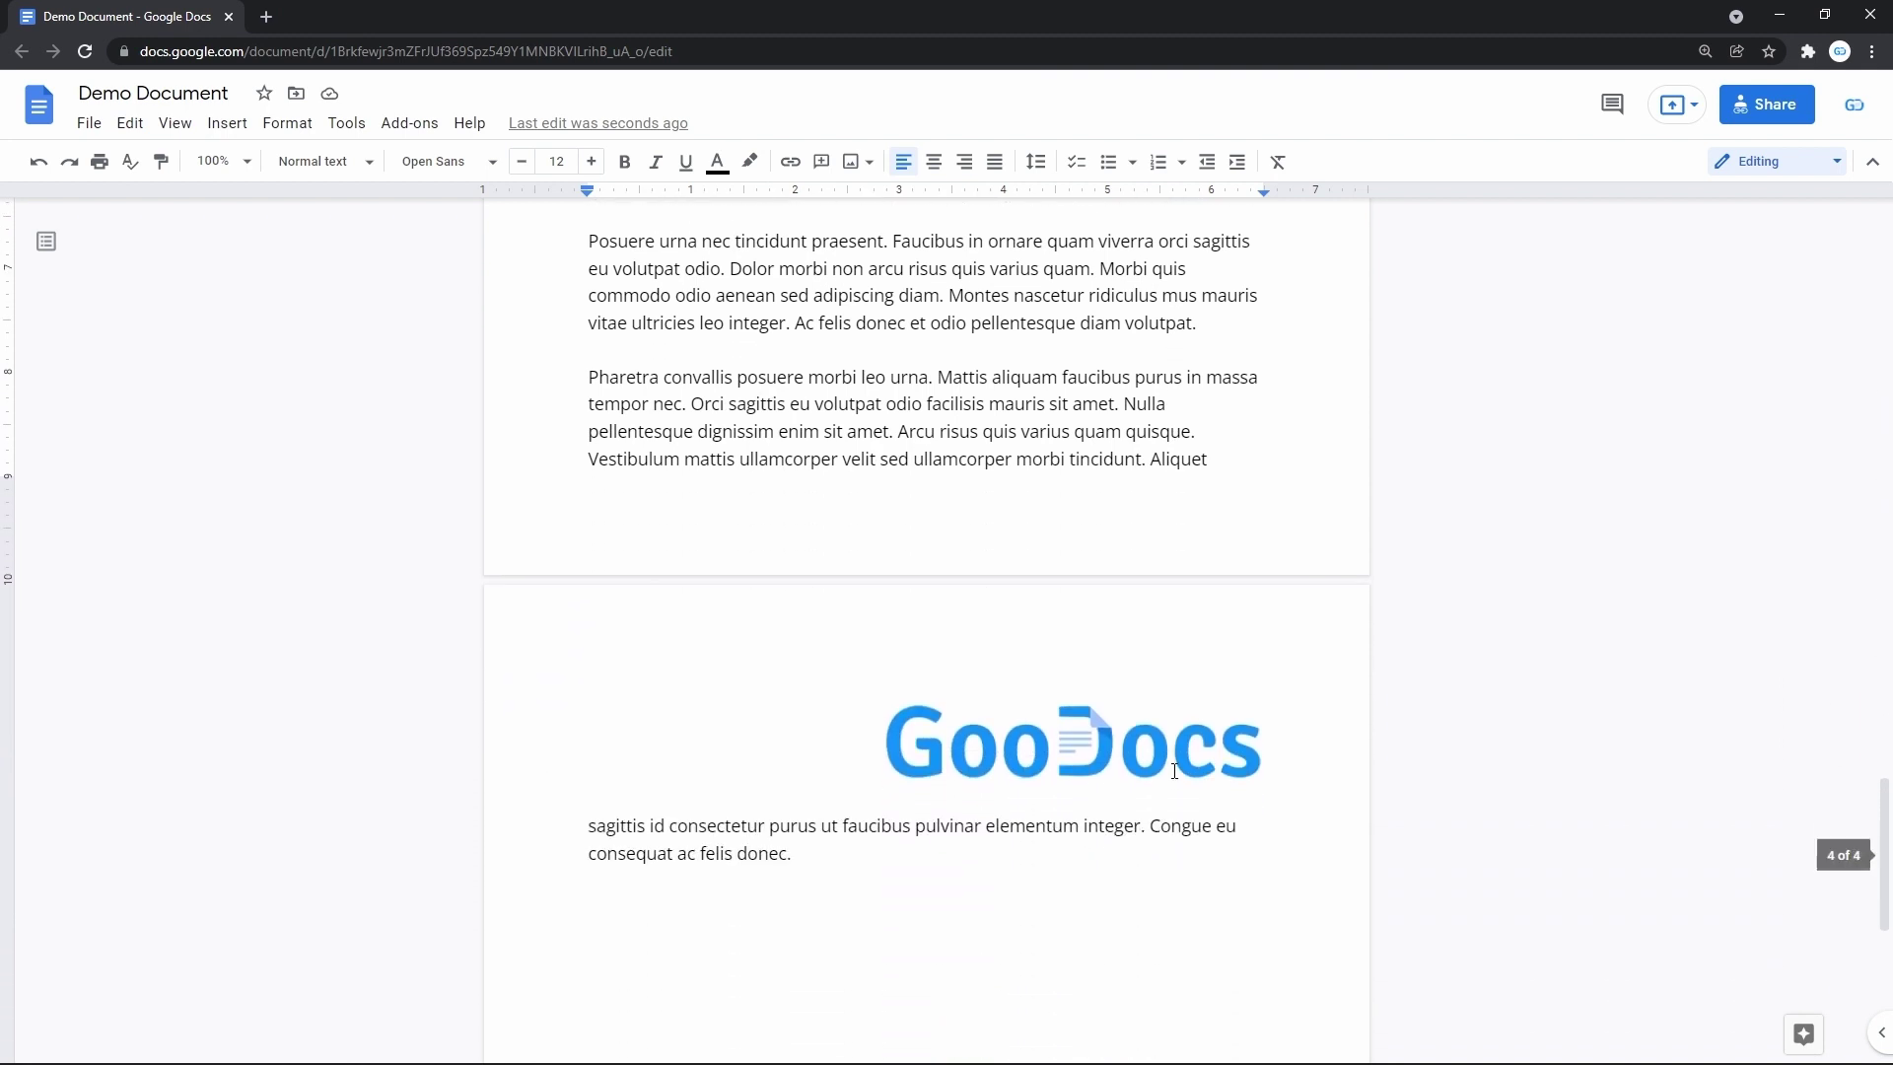
scroll(1174, 772, "up", 3)
scroll(1174, 772, "up", 1)
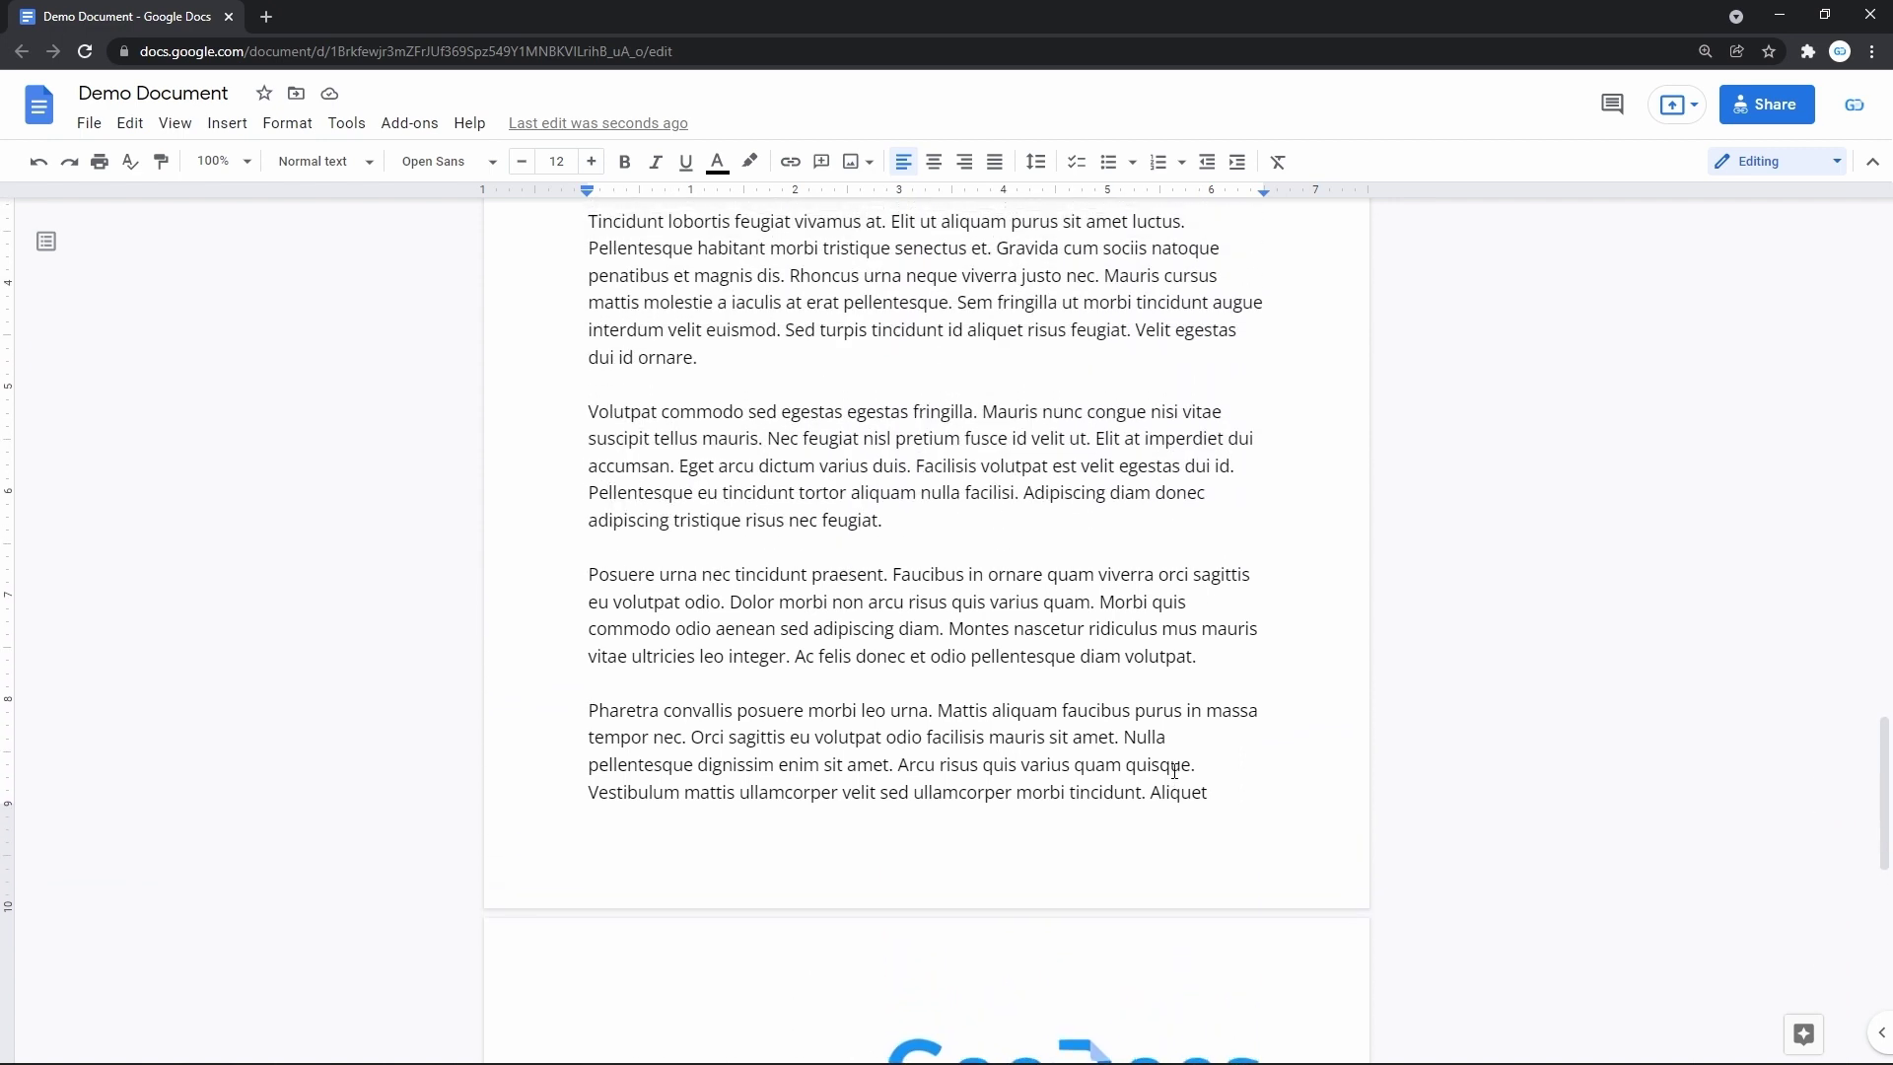
left_click(1078, 877)
double_click(1080, 876)
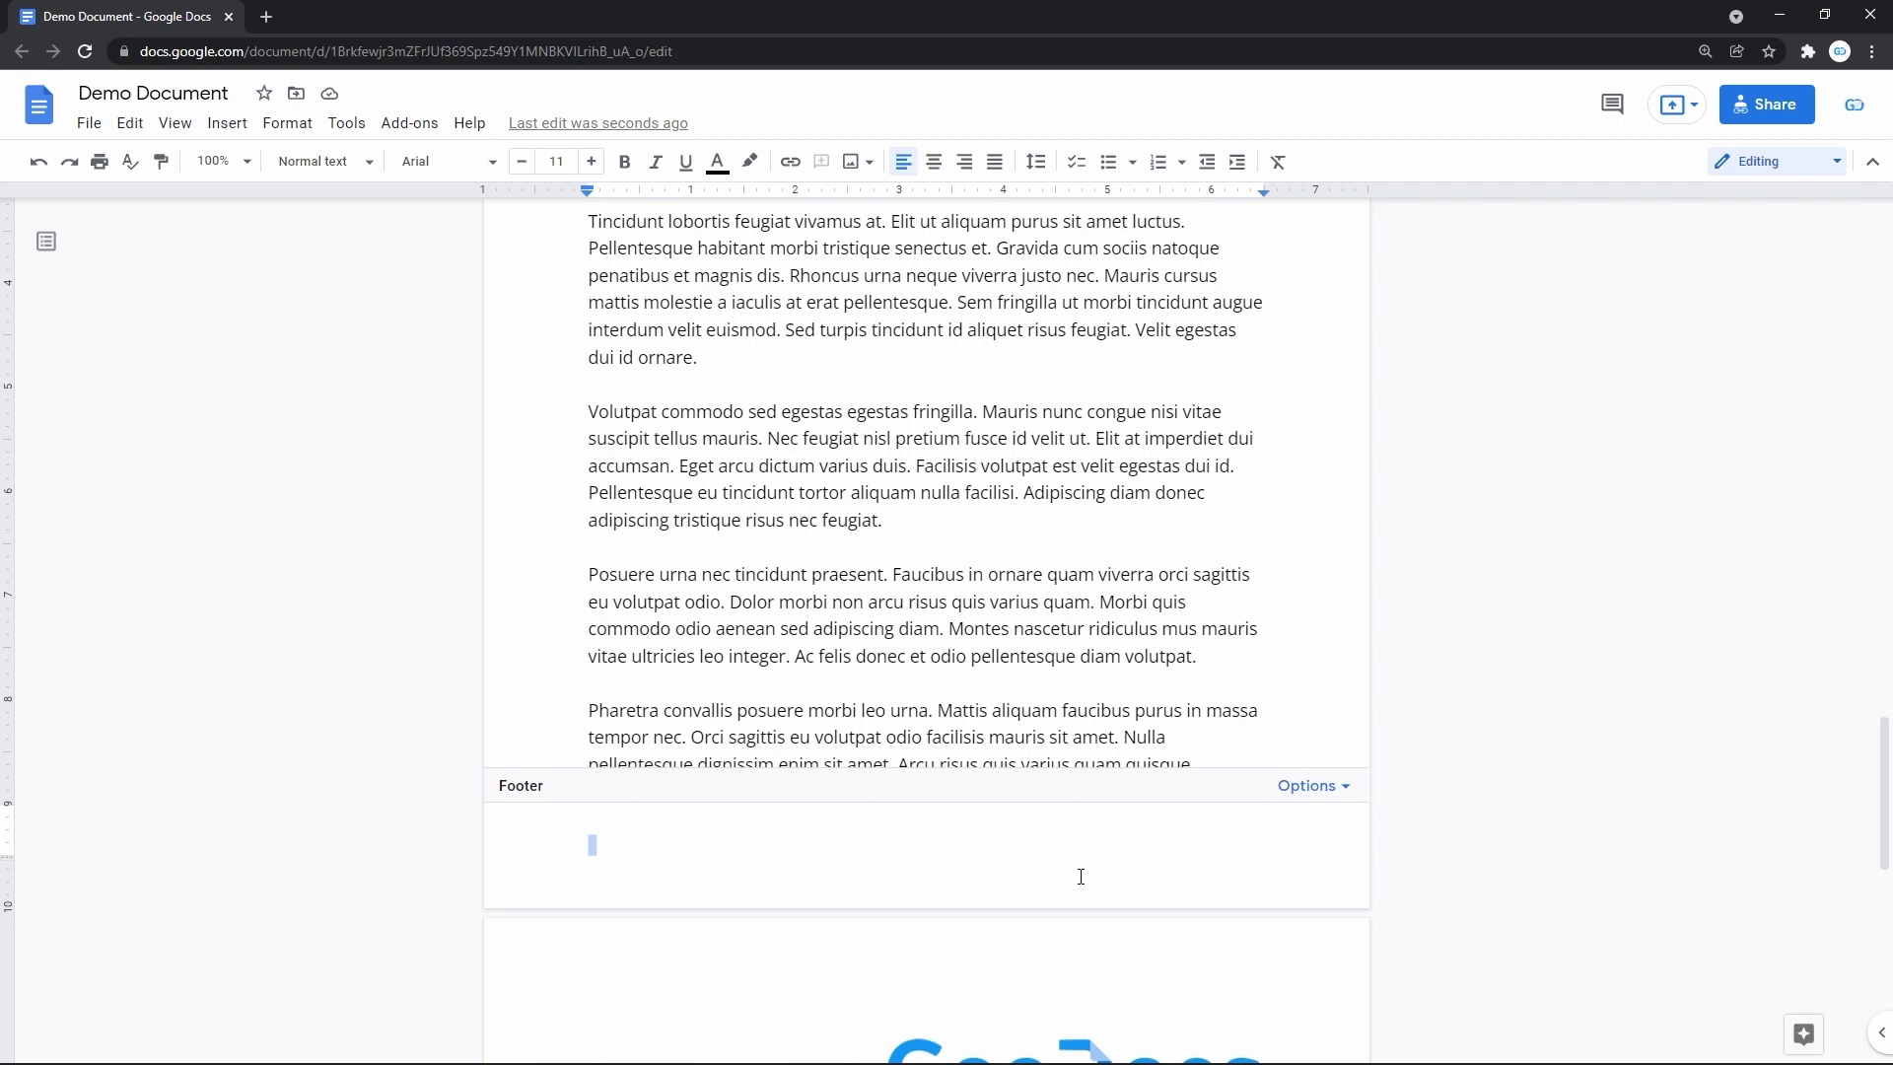
Apply page numbers to the footer and scroll to see pages numbered 5 and 6
left_click(1307, 788)
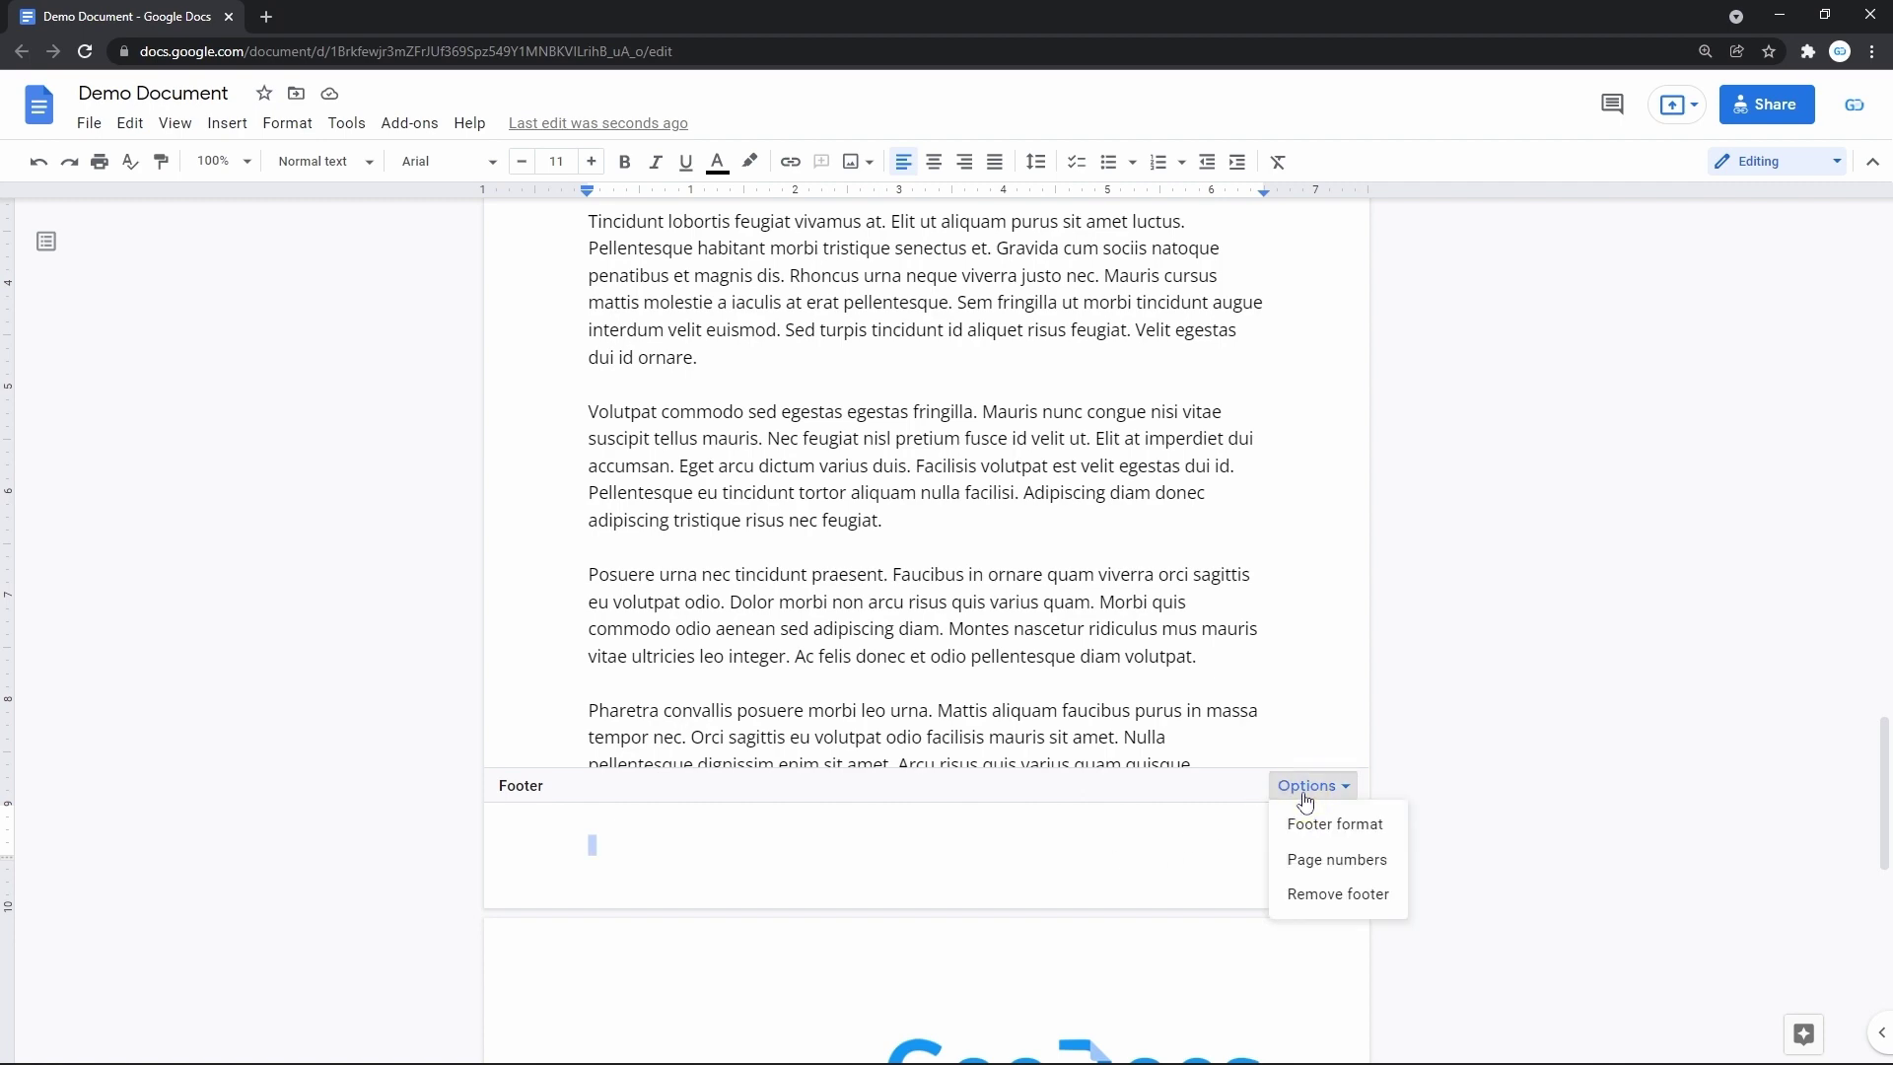
left_click(1321, 857)
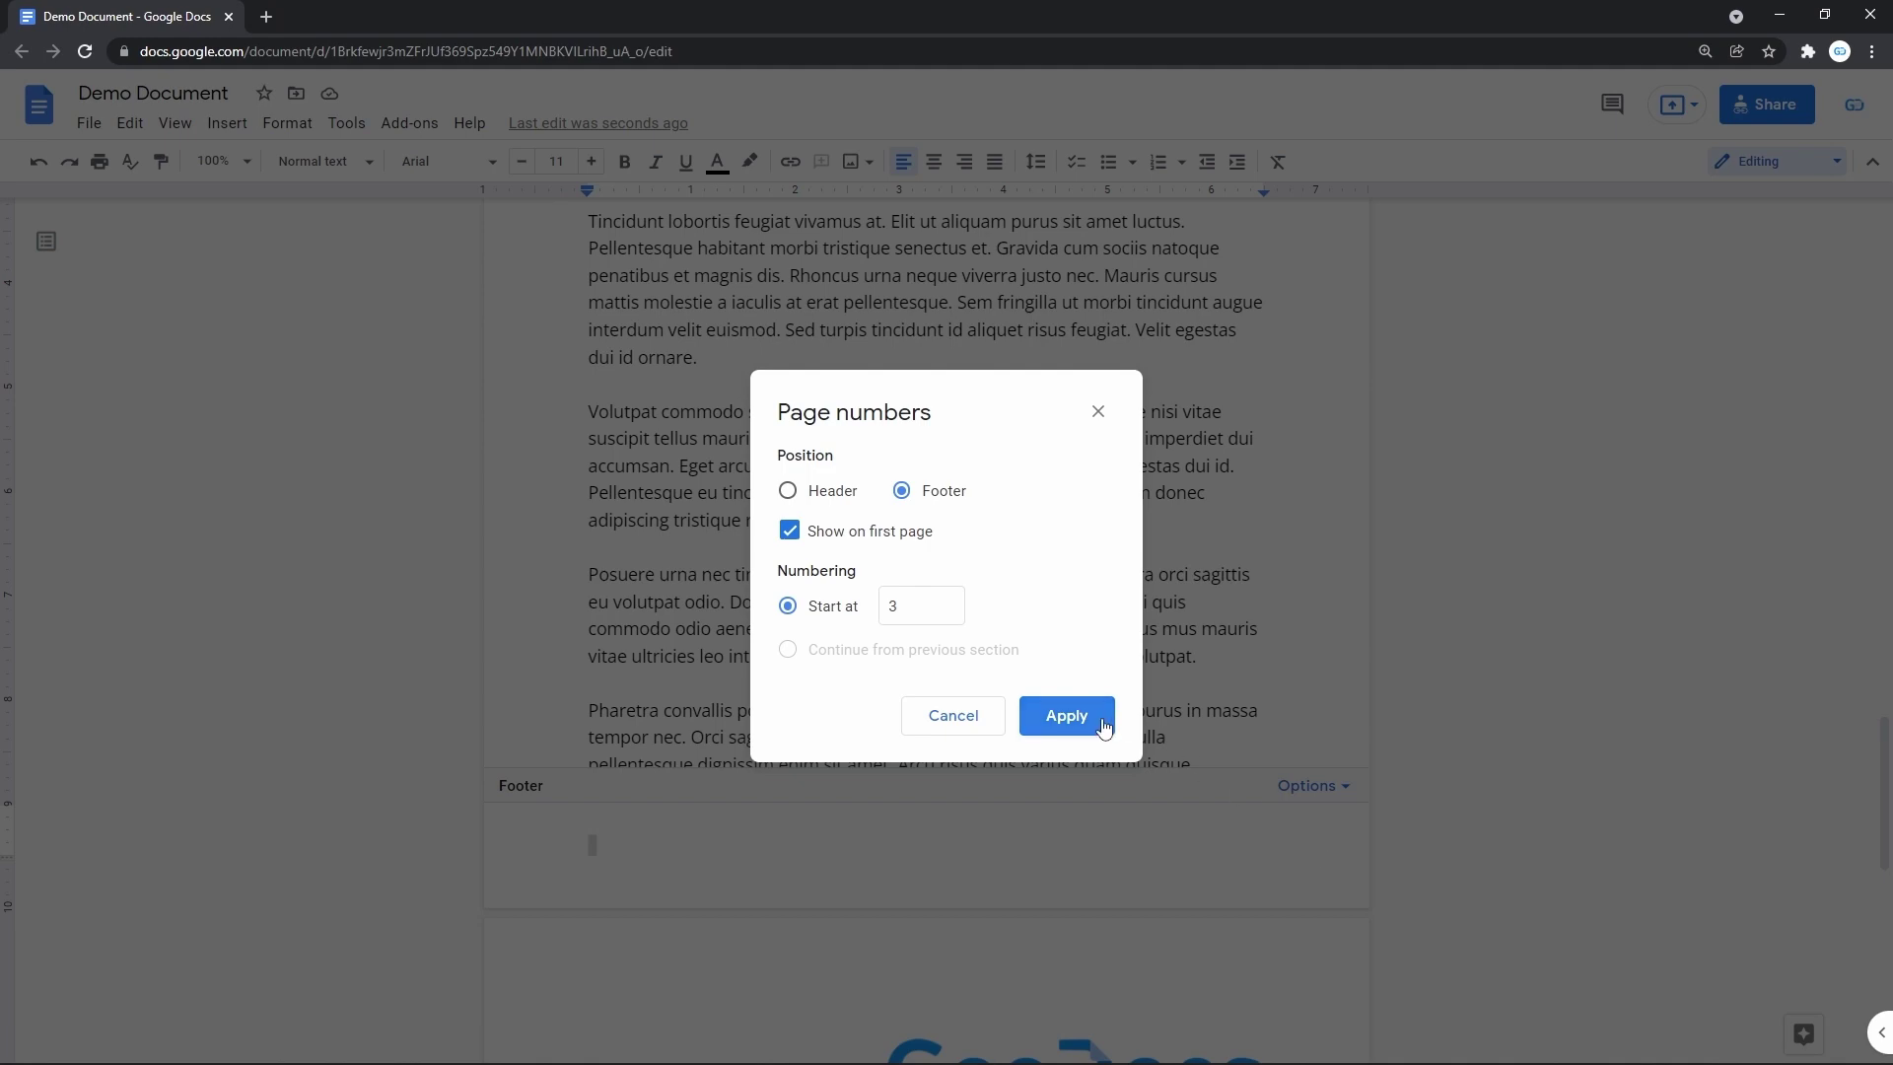
left_click(1070, 716)
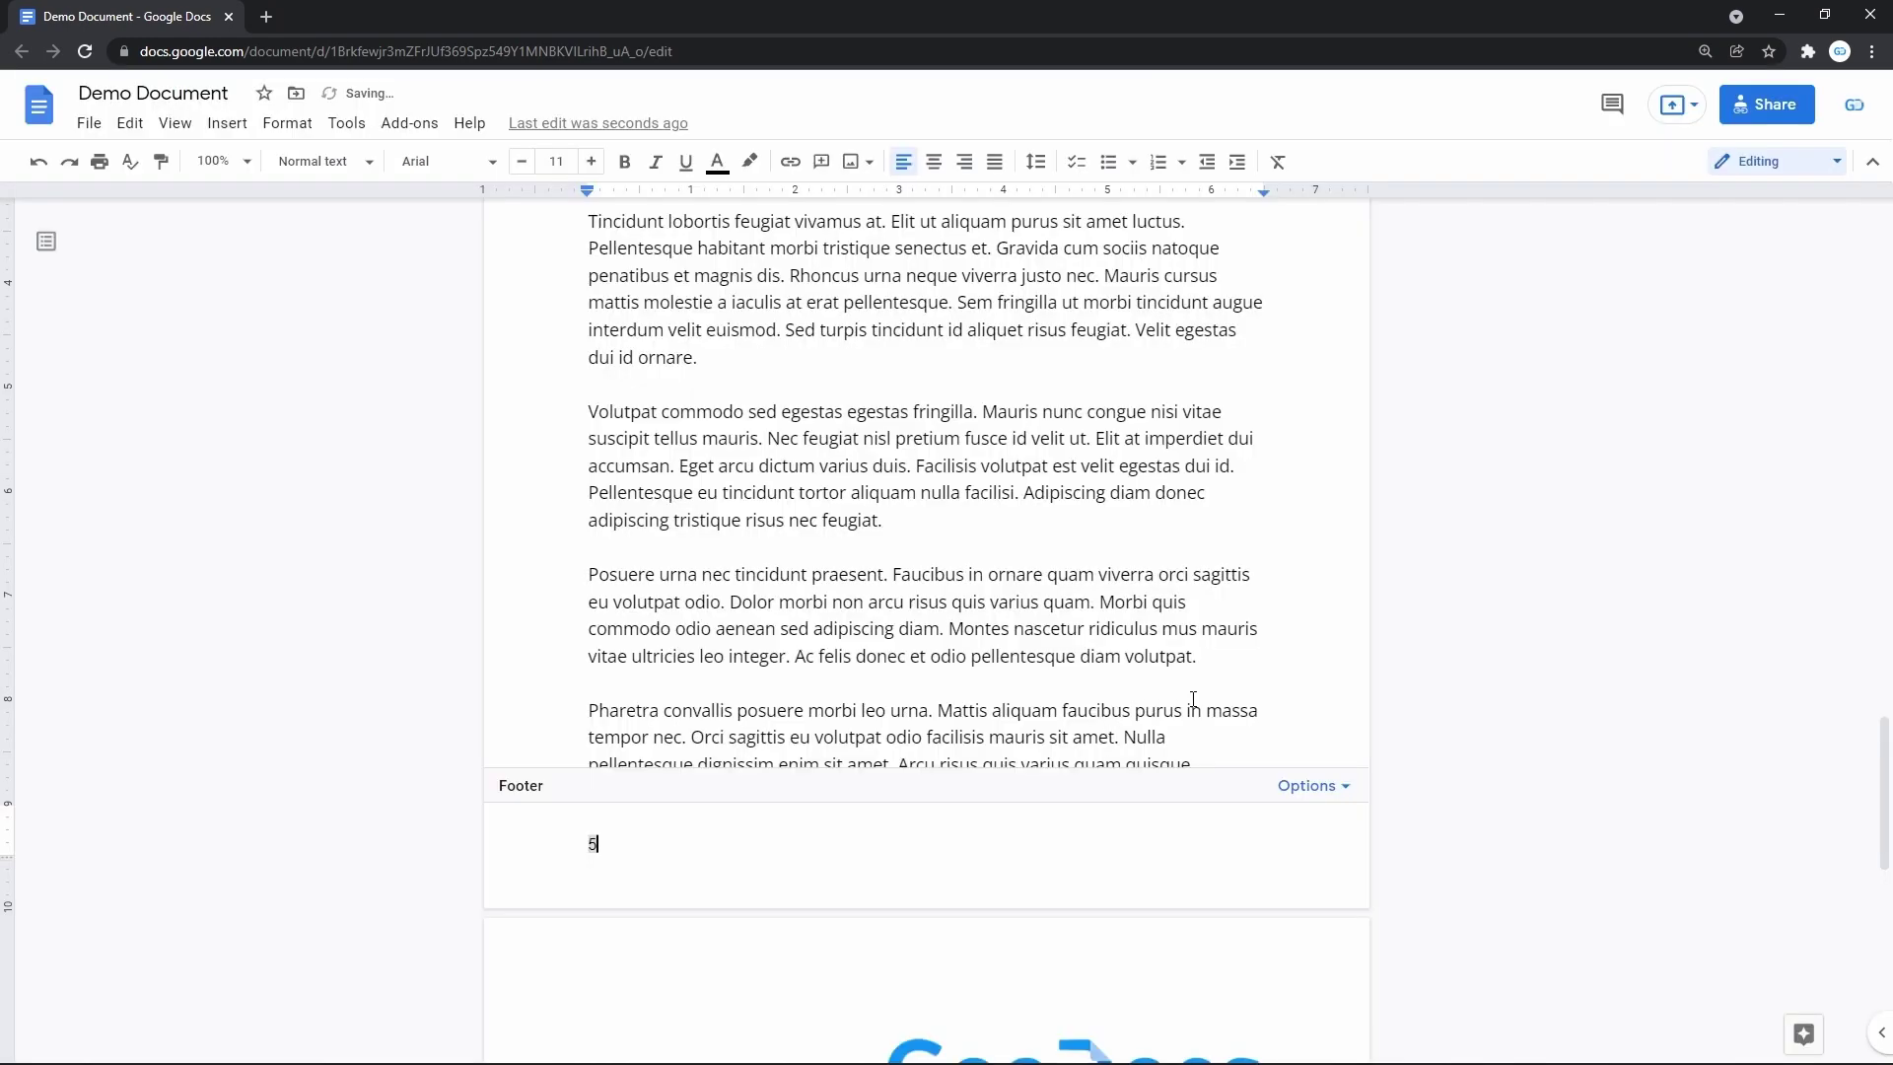
scroll(1193, 699, "down", 7)
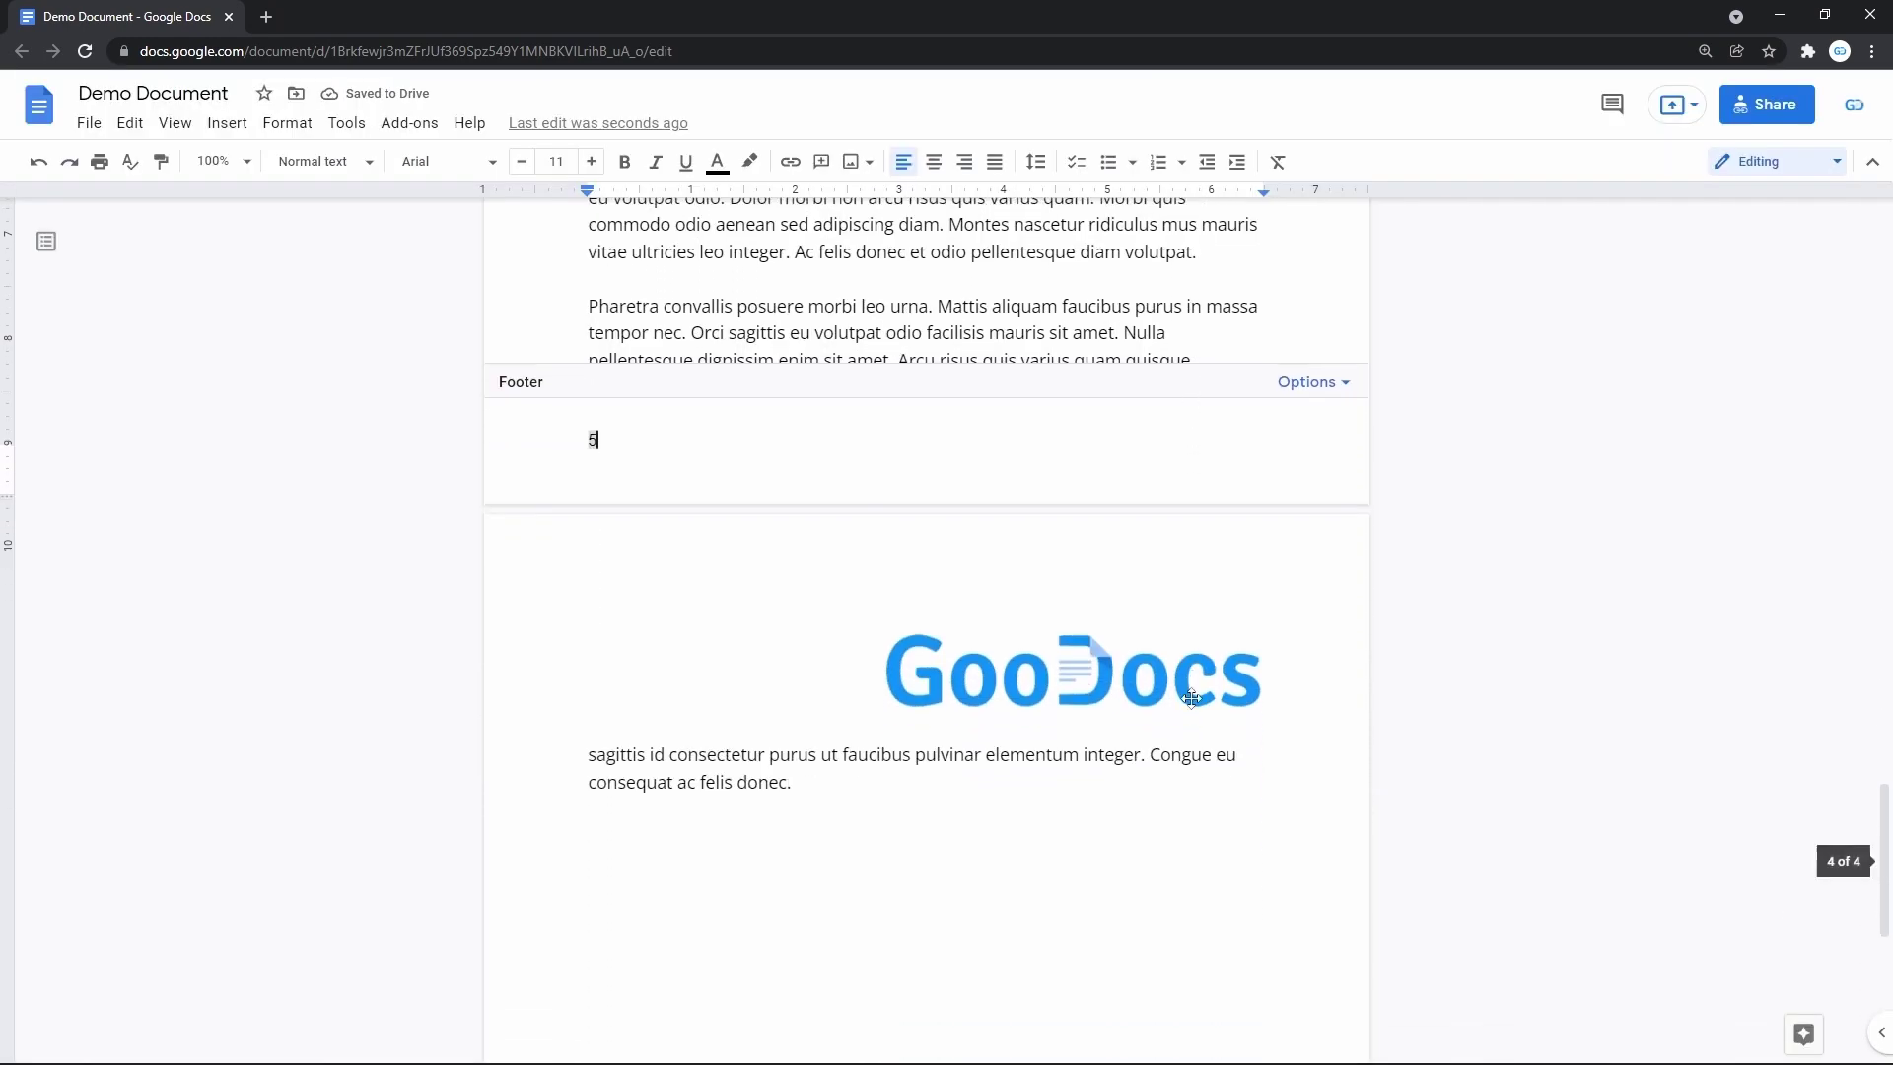
scroll(1193, 699, "up", 10)
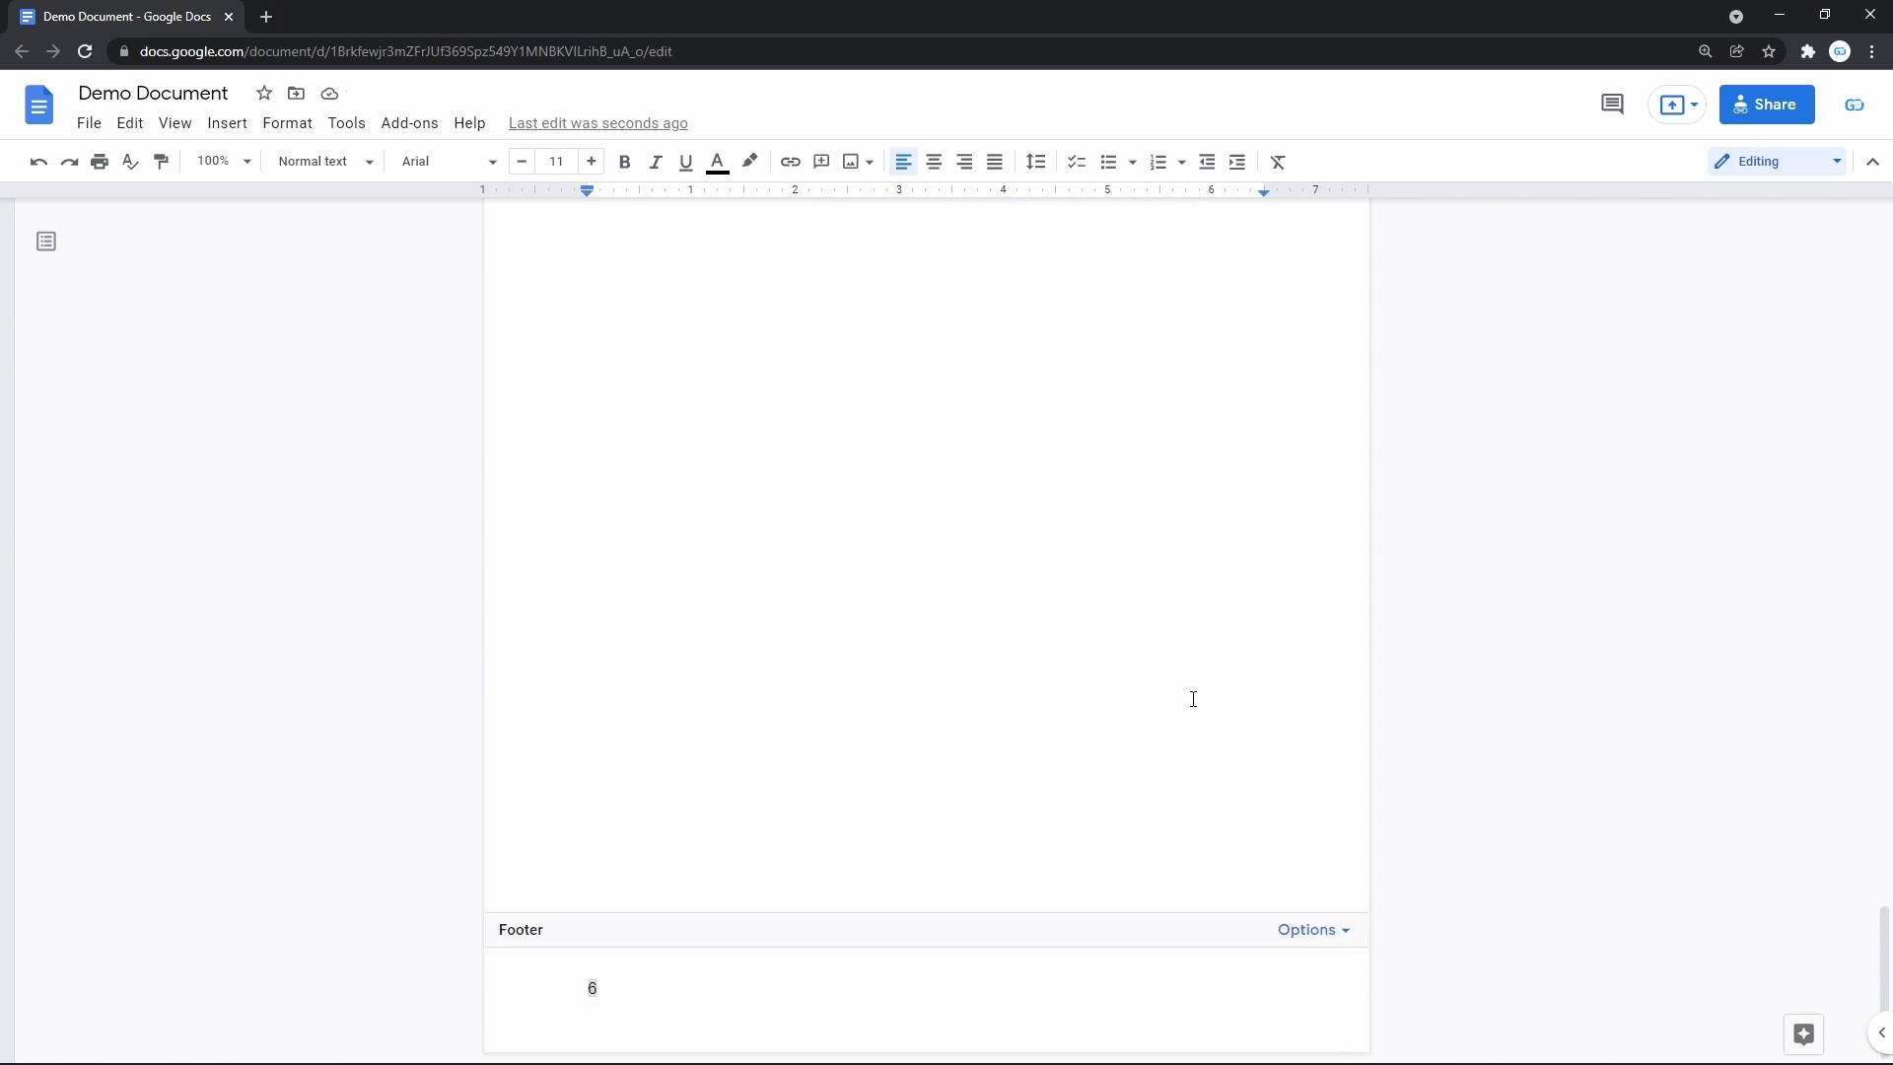